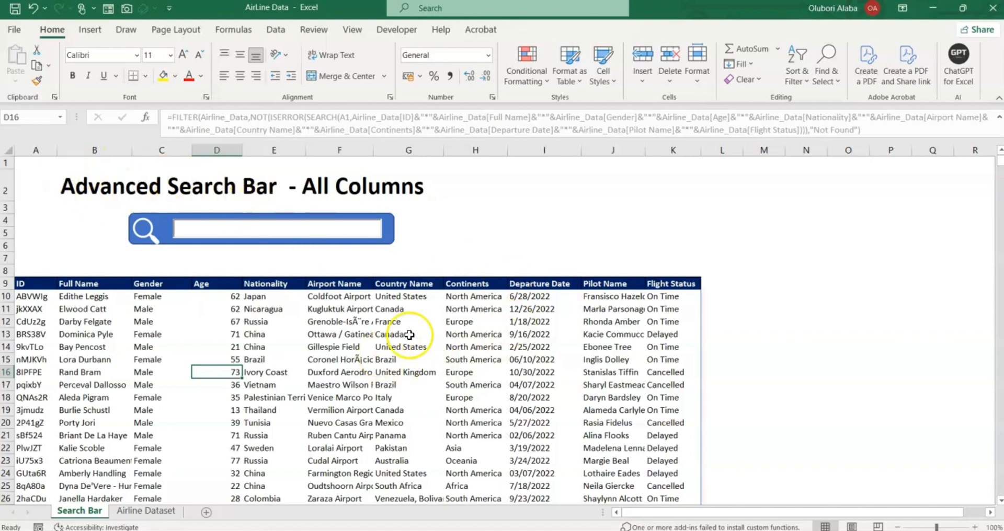
Try the search terms 'nigeria' and 'africa', then replace them with 'on time'.
{"action": "left_click", "coordinate": [183, 228]}
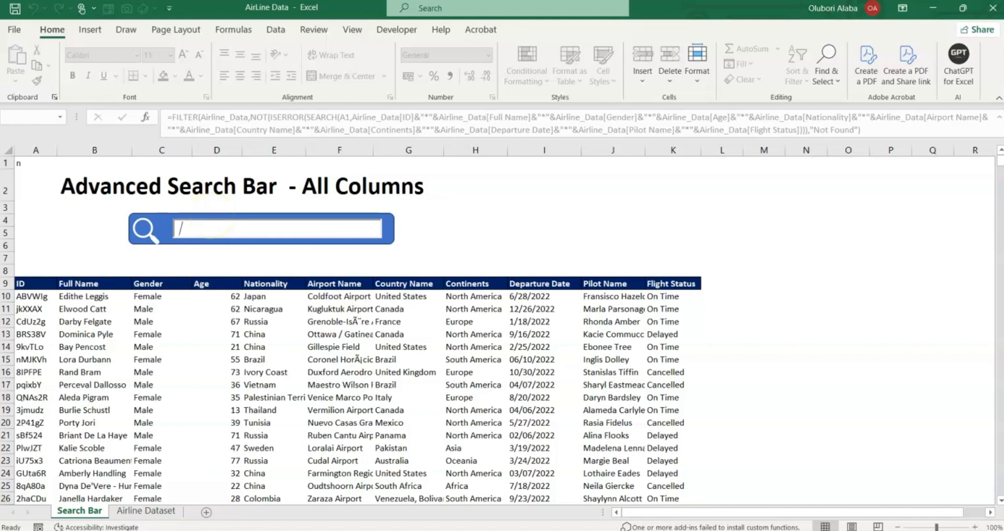
{"action": "type", "text": "ni"}
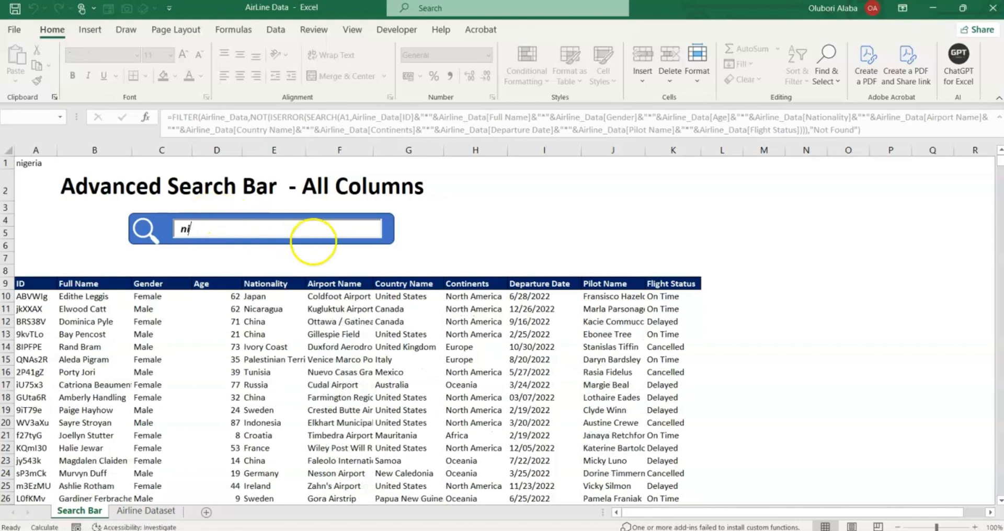
{"action": "type", "text": "geria"}
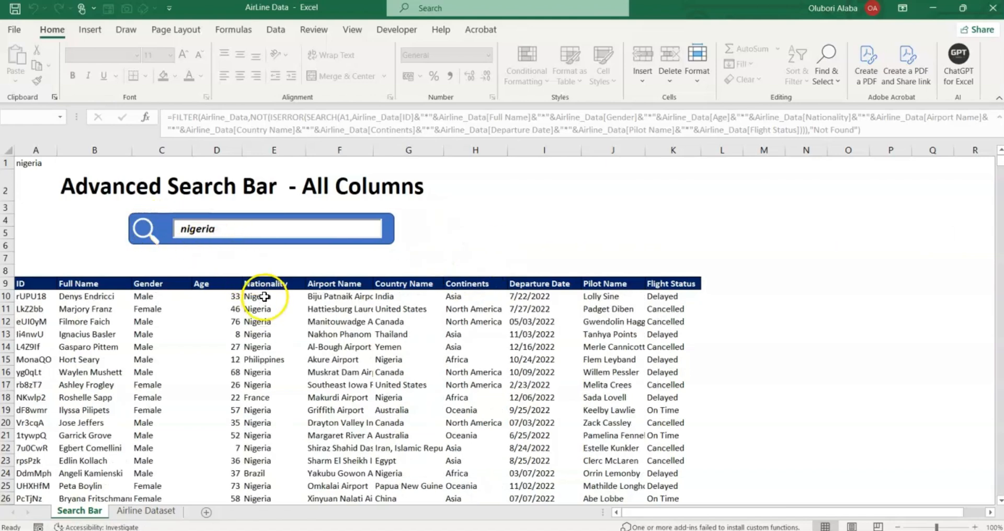
{"action": "left_click", "coordinate": [235, 230]}
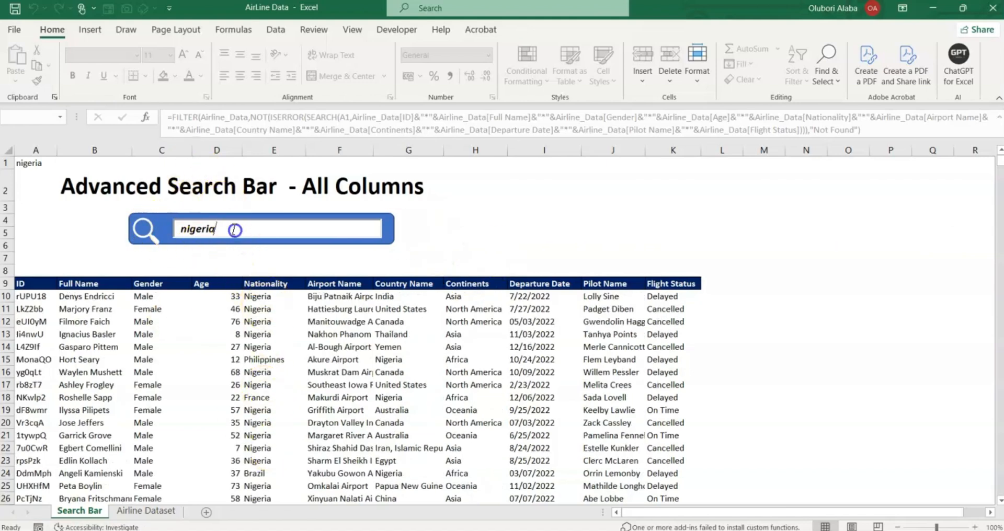
{"action": "key", "text": "BackSpace"}
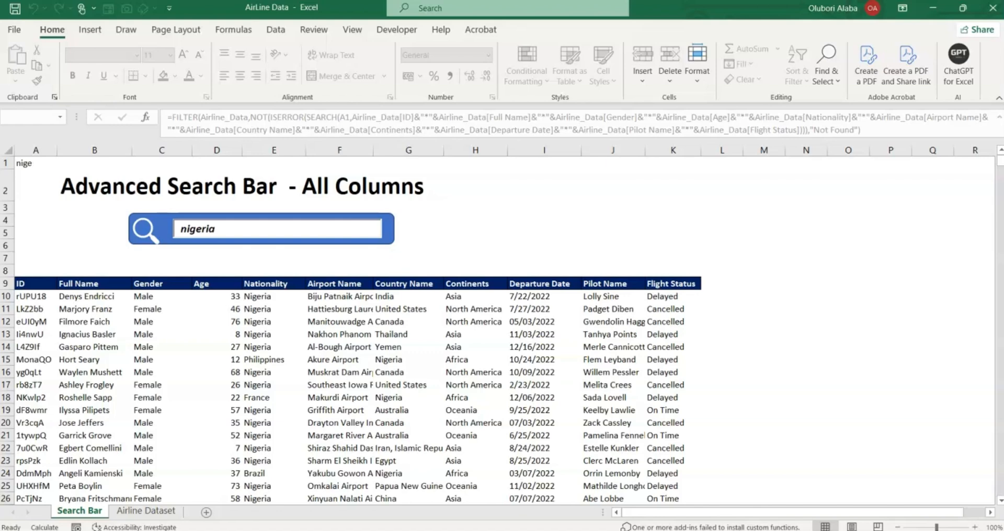
{"action": "key", "text": "BackSpace"}
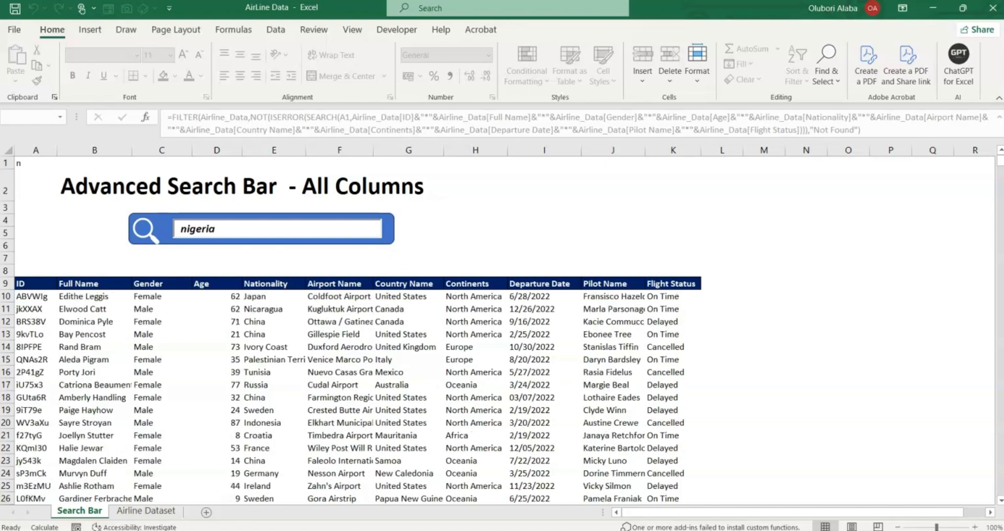
{"action": "key", "text": "BackSpace"}
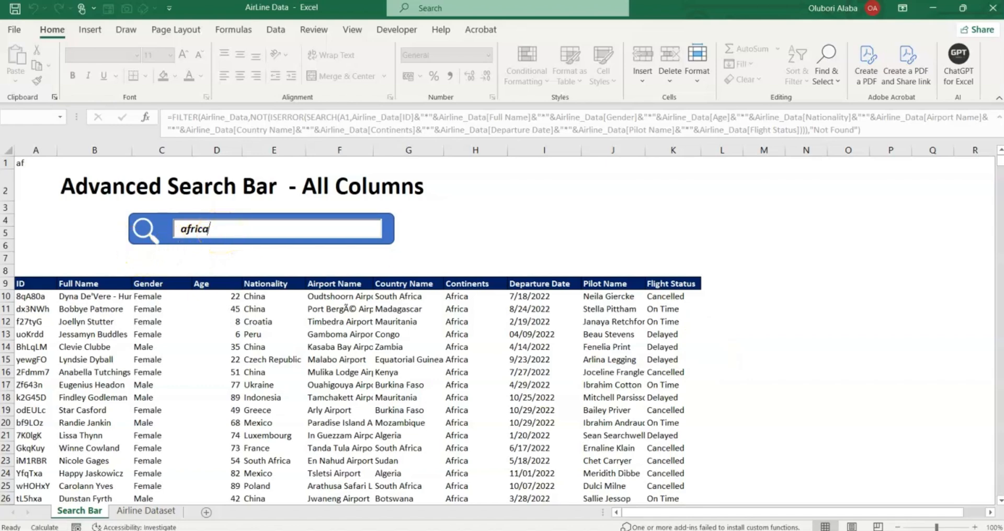
{"action": "key", "text": "BackSpace"}
{"action": "key", "text": "BackSpace"}
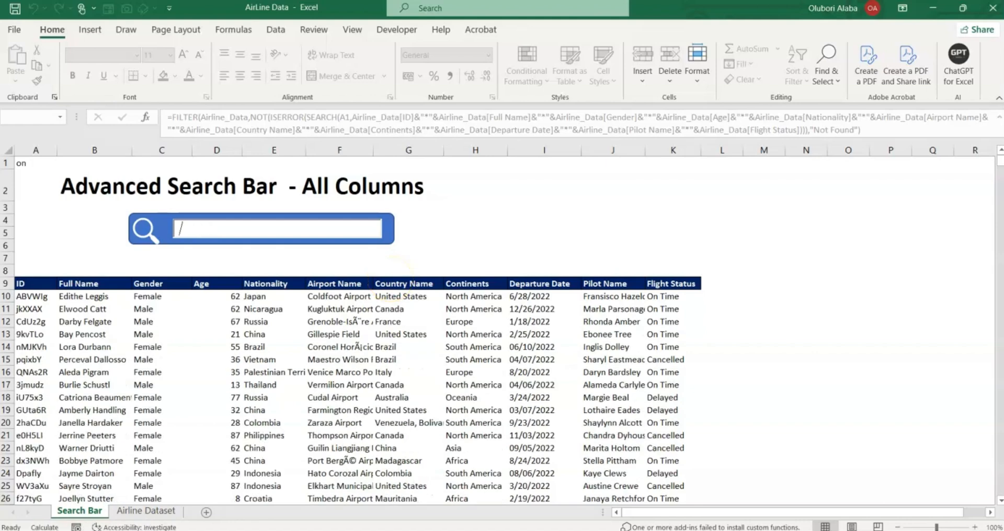
{"action": "type", "text": "on tim"}
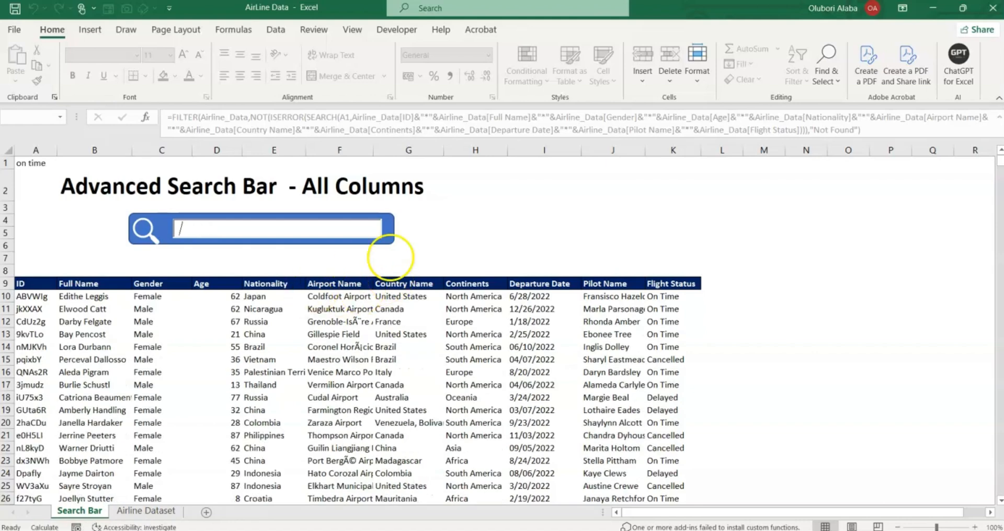
{"action": "type", "text": "e"}
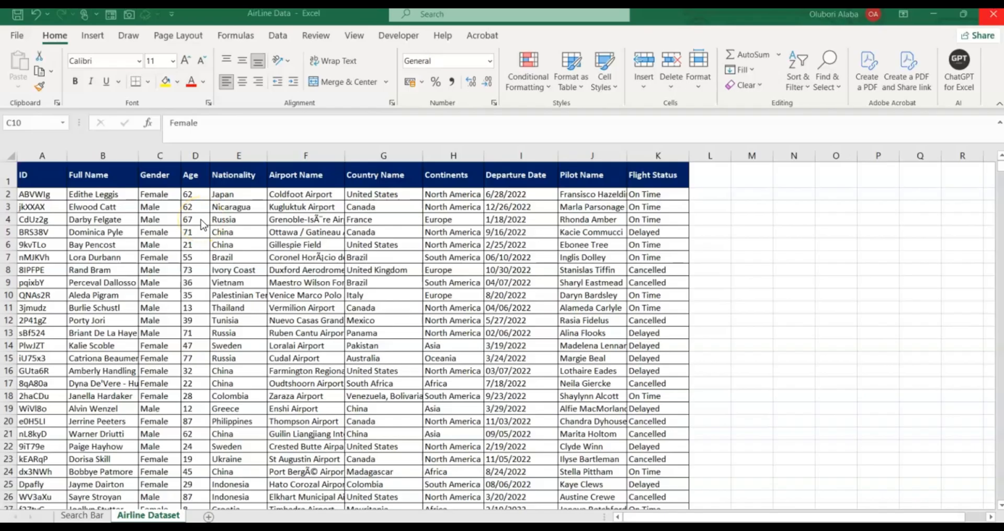
Inspect nationality and gender entries, selecting the Gender column down to its last row.
{"action": "left_click", "coordinate": [220, 246]}
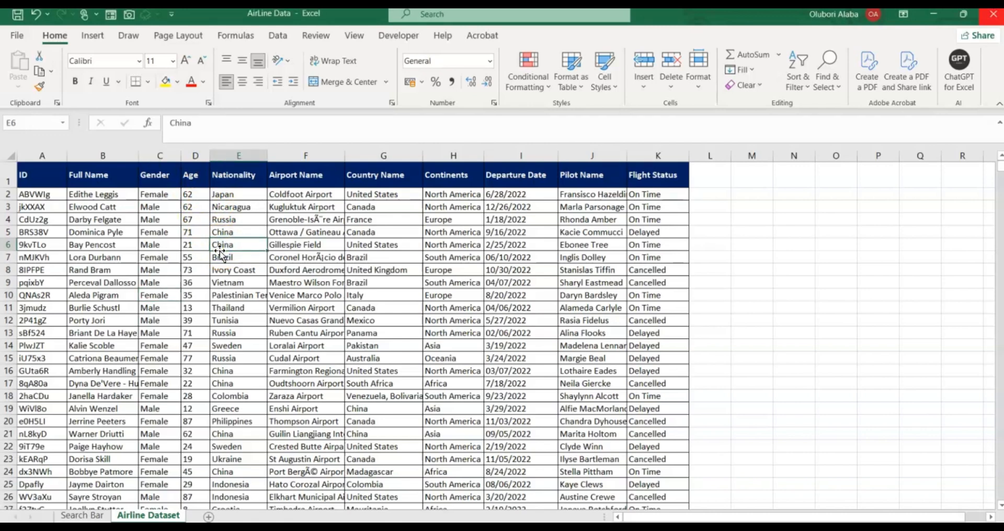
{"action": "left_click", "coordinate": [152, 195]}
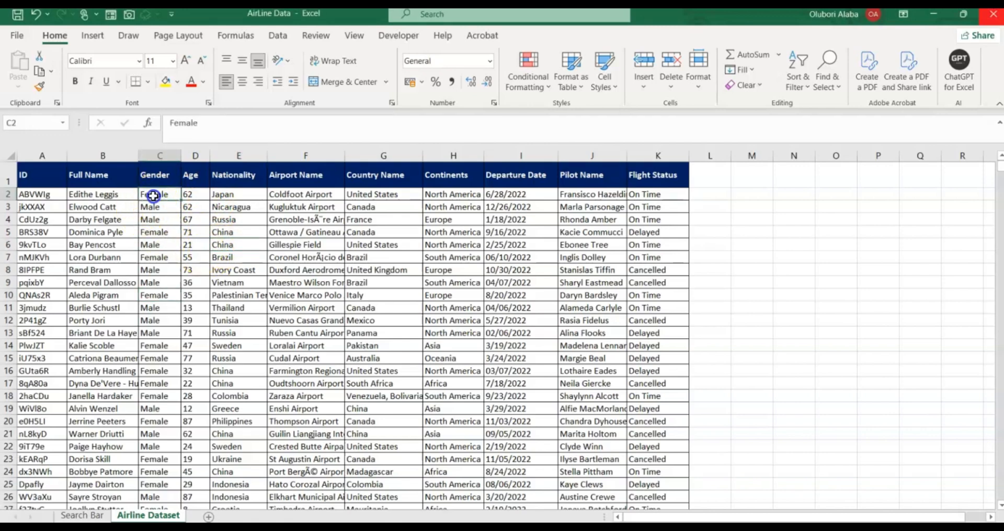
{"action": "left_click", "coordinate": [153, 172]}
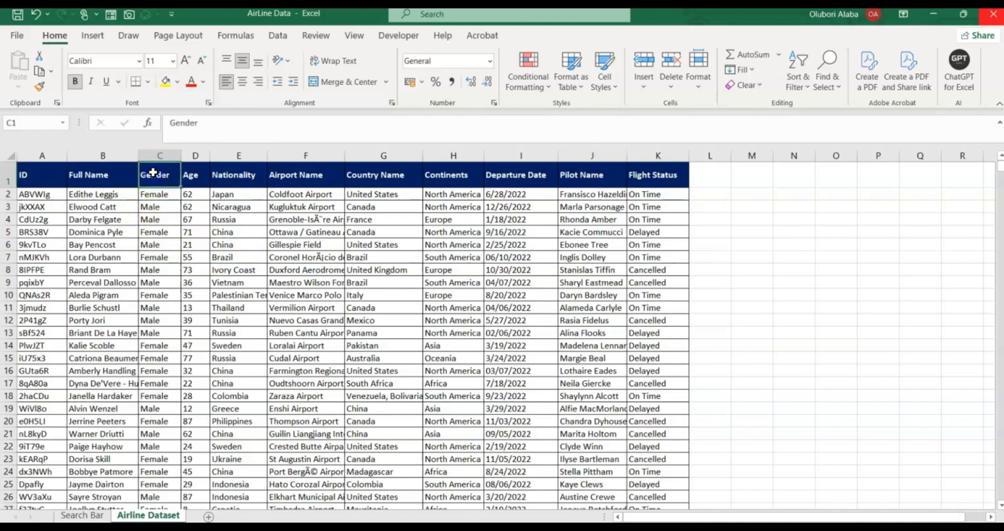
{"action": "key", "text": "ctrl+shift+Down"}
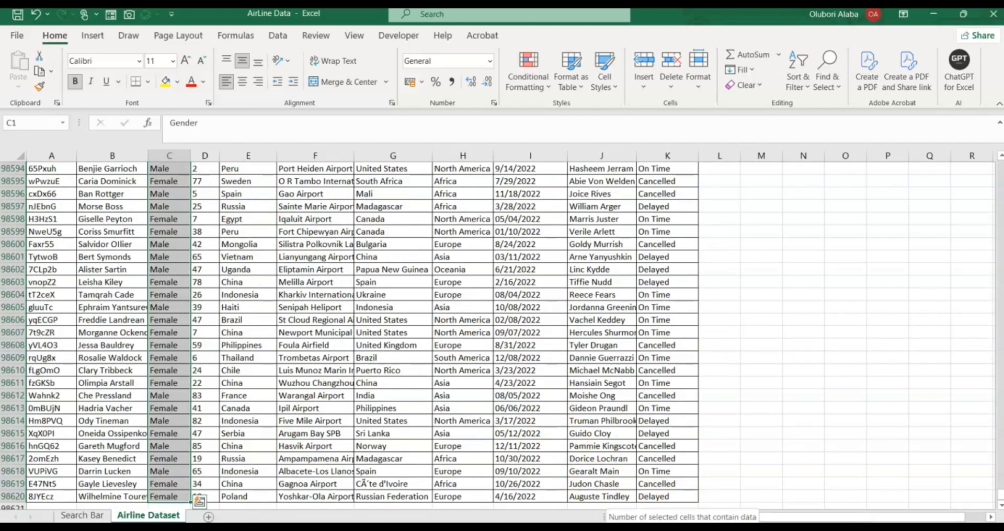
{"action": "left_click", "coordinate": [504, 411]}
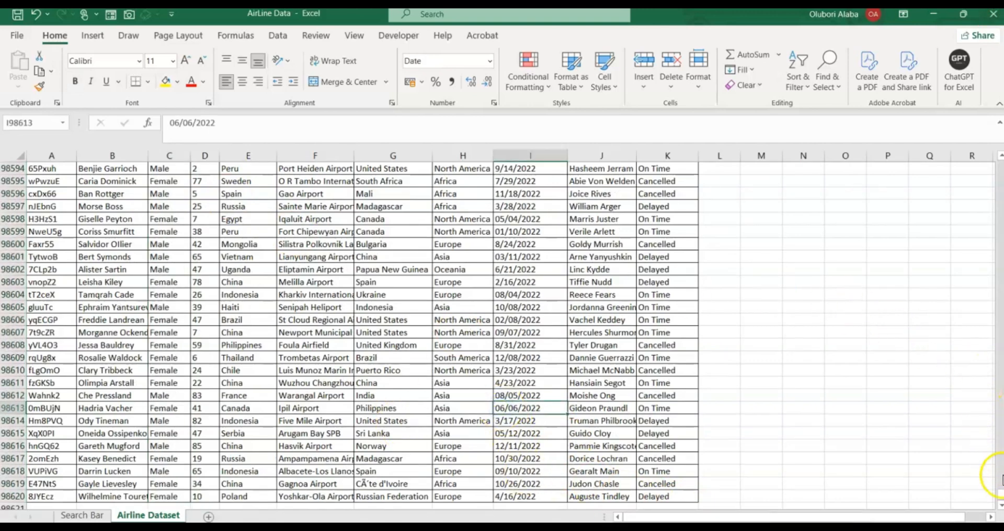
{"action": "left_click_drag", "start_coordinate": [1001, 494], "coordinate": [989, 147]}
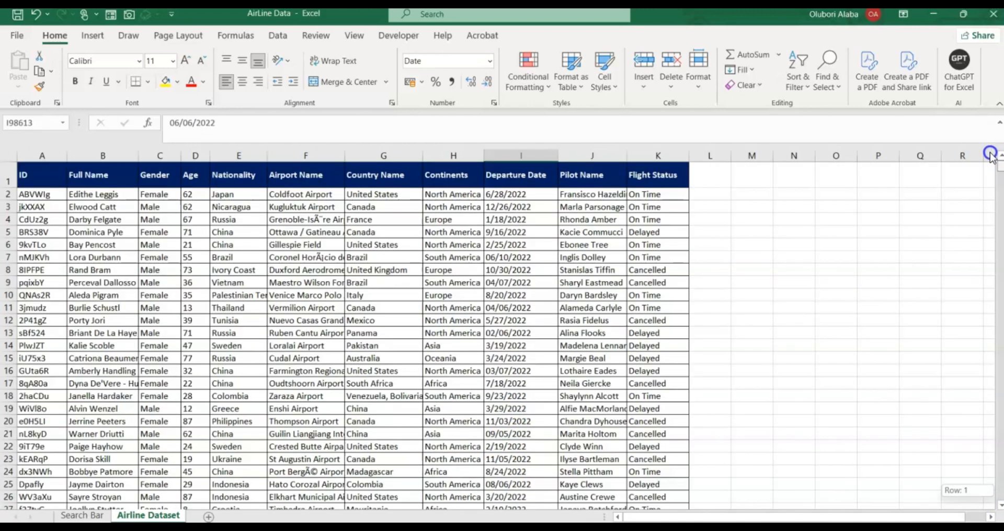
Select Airline Dataset columns A through K, then return to the Search Bar sheet.
{"action": "left_click", "coordinate": [311, 257]}
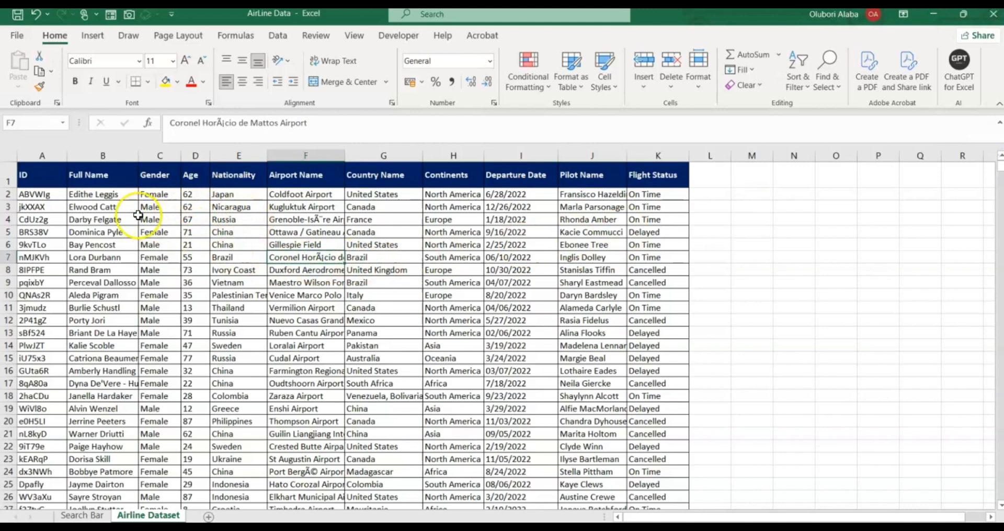
{"action": "left_click_drag", "start_coordinate": [47, 156], "coordinate": [648, 152]}
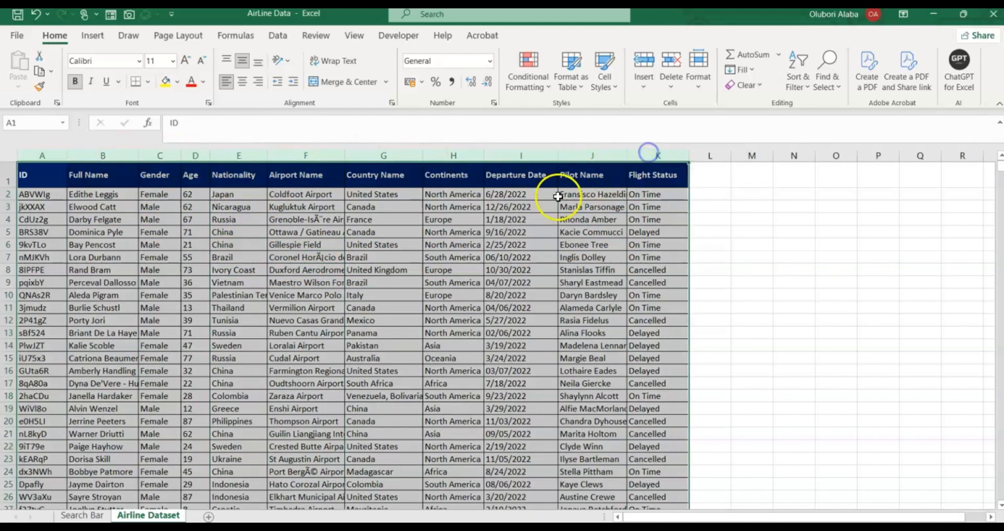
{"action": "left_click", "coordinate": [427, 278]}
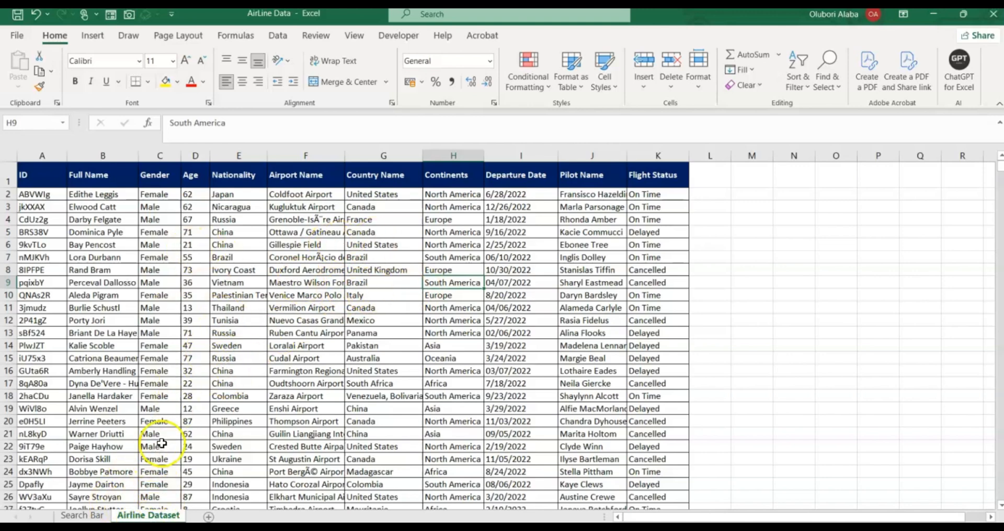
{"action": "left_click", "coordinate": [83, 515]}
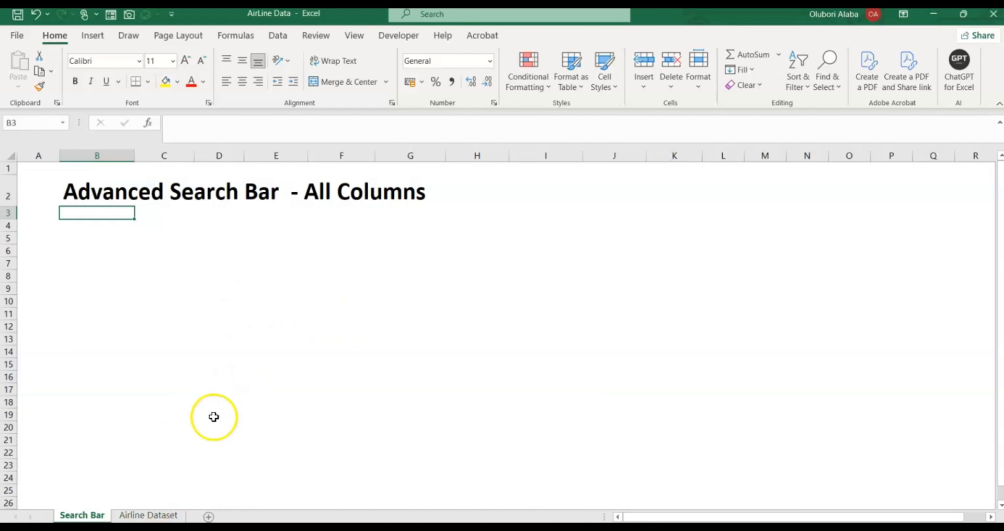
Copy the Airline Dataset header row A1:K1 and paste it at cell A9 of Search Bar.
{"action": "left_click", "coordinate": [156, 515]}
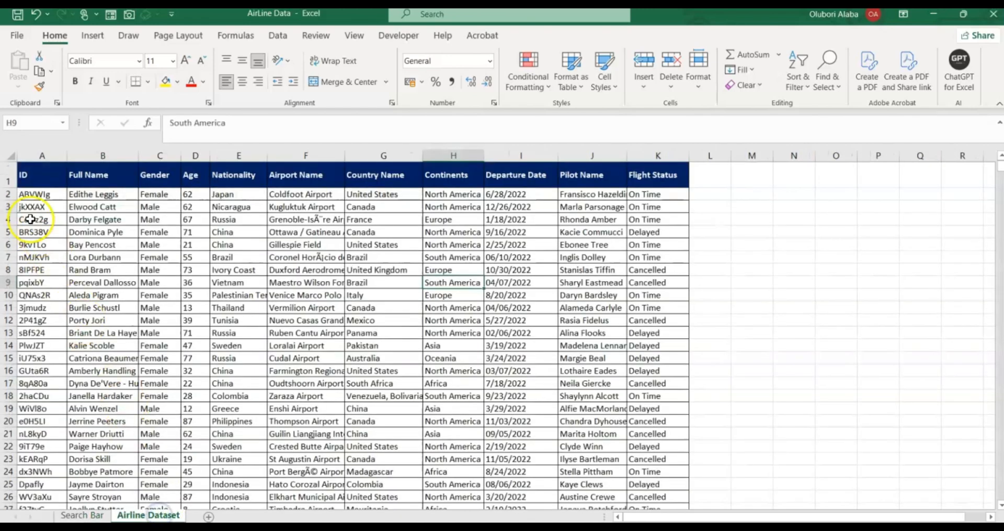
{"action": "left_click_drag", "start_coordinate": [22, 179], "coordinate": [631, 182]}
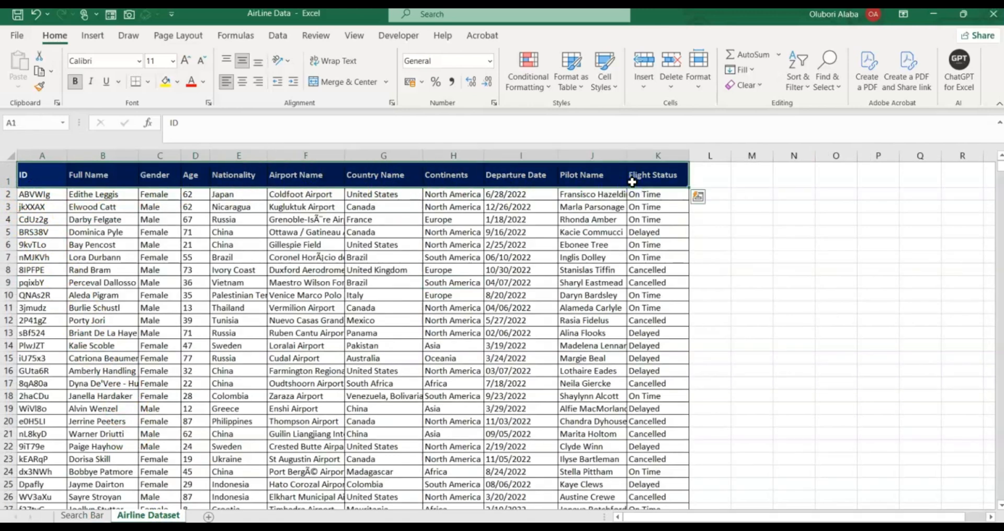
{"action": "key", "text": "ctrl+c"}
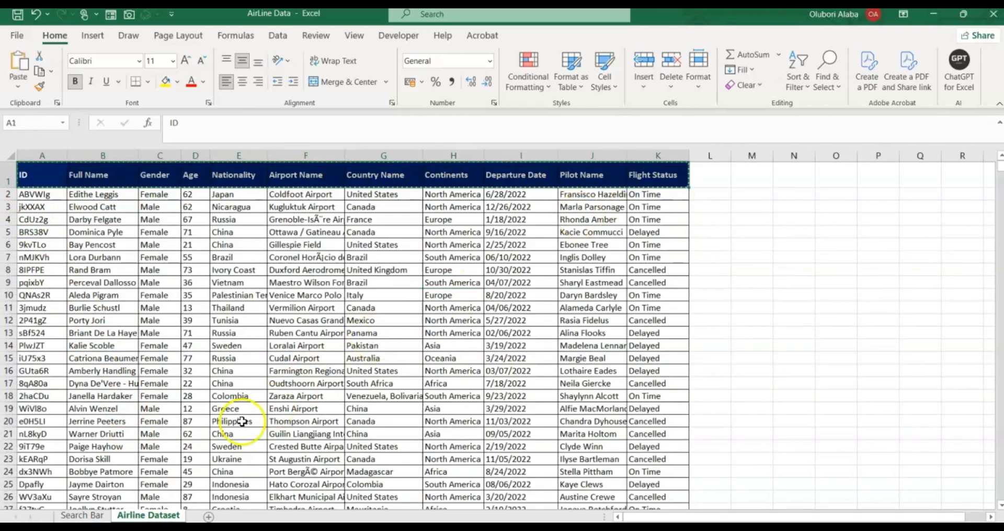
{"action": "left_click", "coordinate": [81, 514]}
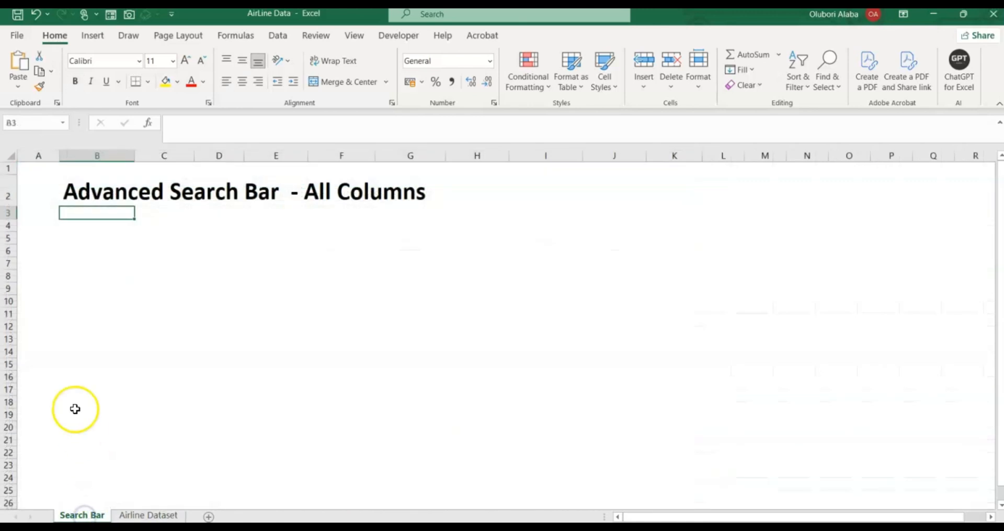
{"action": "left_click", "coordinate": [31, 293]}
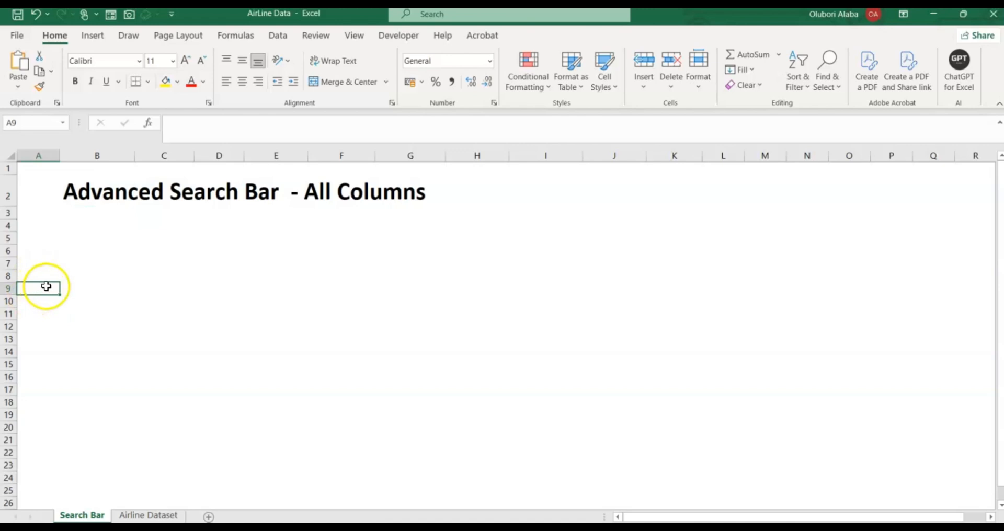
{"action": "key", "text": "ctrl+v"}
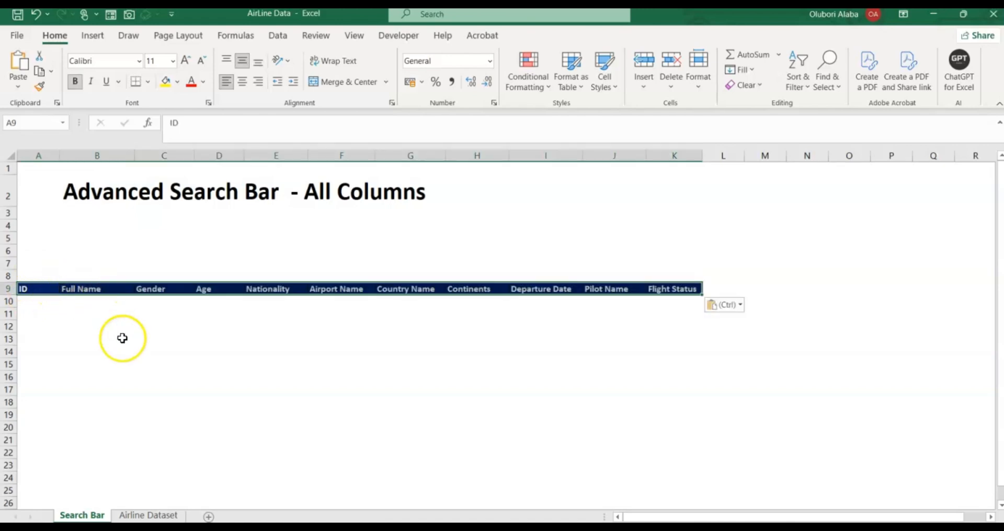
{"action": "left_click", "coordinate": [123, 341]}
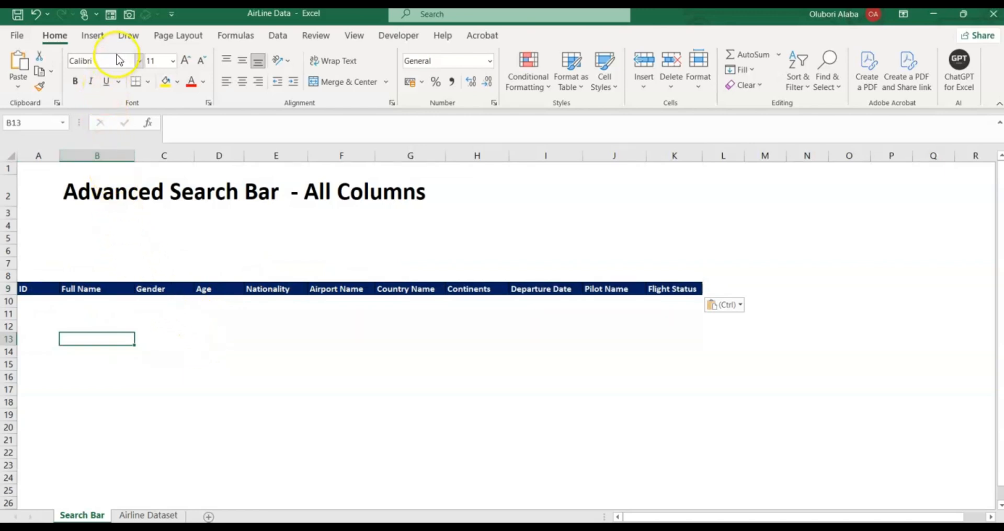
Draw a rounded rectangle spanning B4:E6 beneath the Advanced Search Bar title.
{"action": "left_click", "coordinate": [94, 37]}
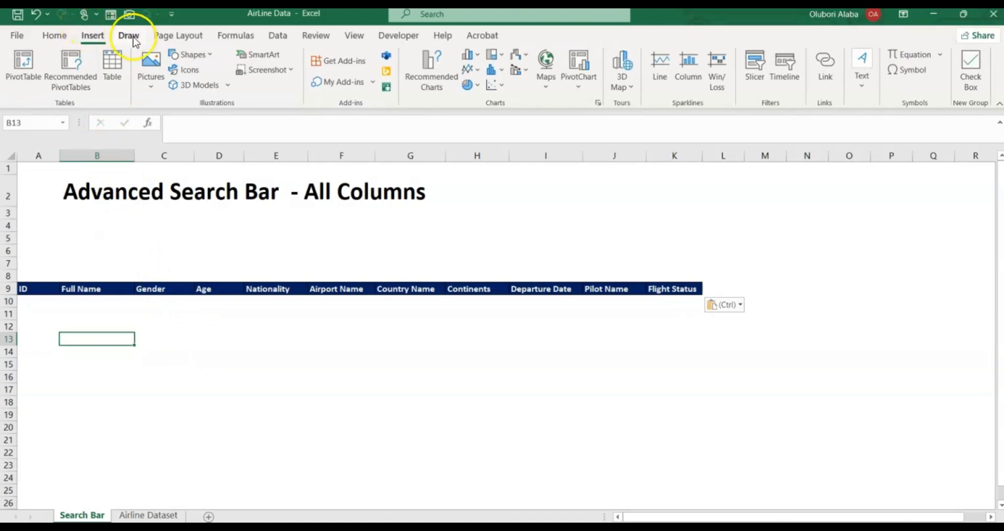
{"action": "left_click", "coordinate": [193, 55]}
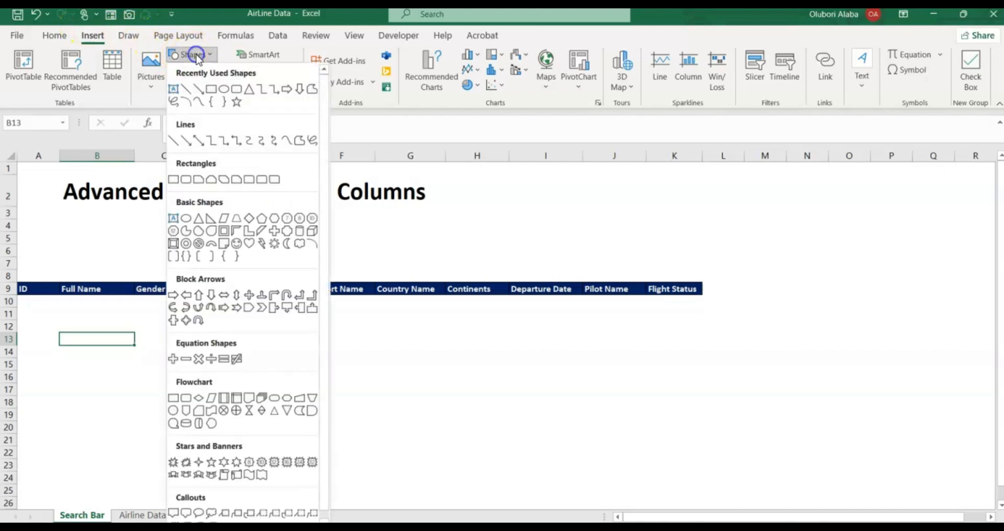
{"action": "left_click", "coordinate": [236, 89]}
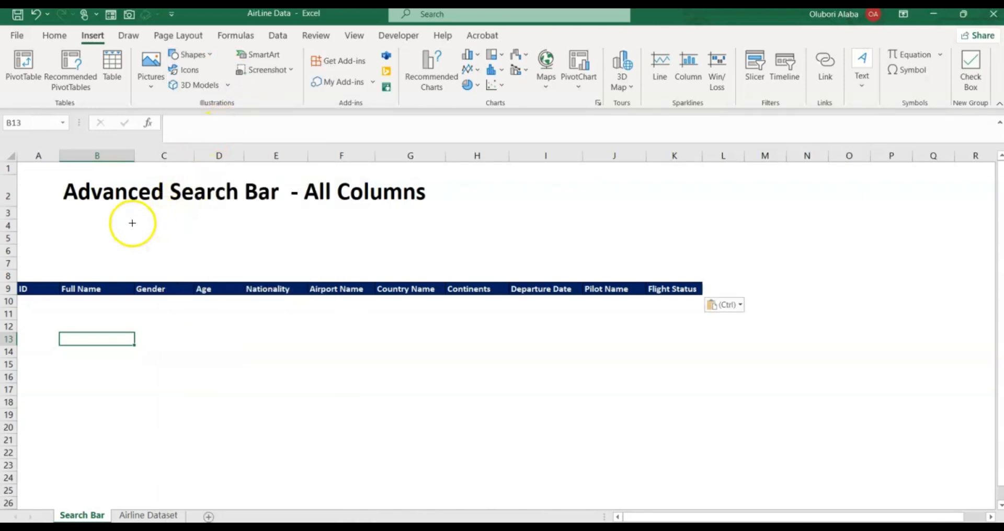
{"action": "mouse_move", "coordinate": [177, 238]}
{"action": "left_mouse_down"}
{"action": "mouse_move", "coordinate": [308, 258]}
{"action": "mouse_move", "coordinate": [441, 246]}
{"action": "mouse_move", "coordinate": [414, 250]}
{"action": "left_mouse_up"}
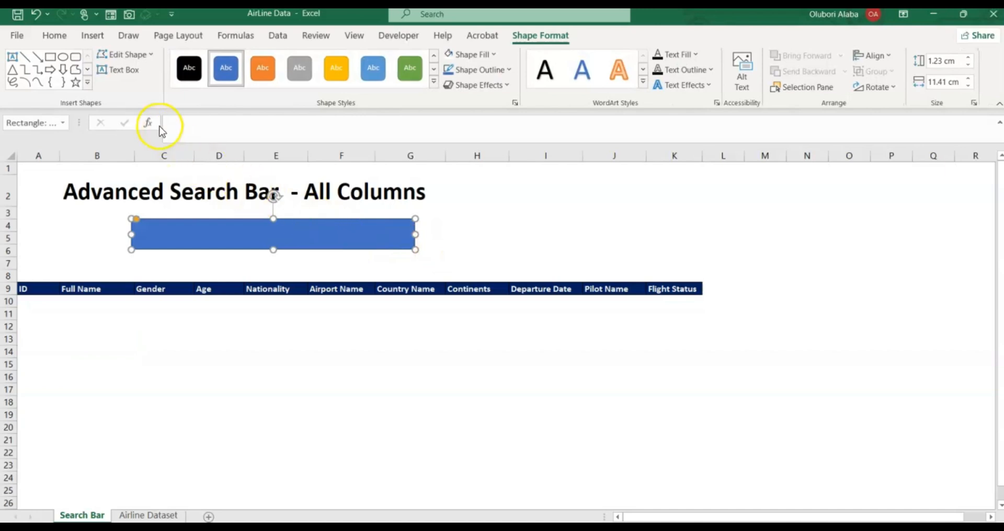
Insert the magnifying-glass icon found by searching 'search' in the stock icon library.
{"action": "left_click", "coordinate": [92, 38]}
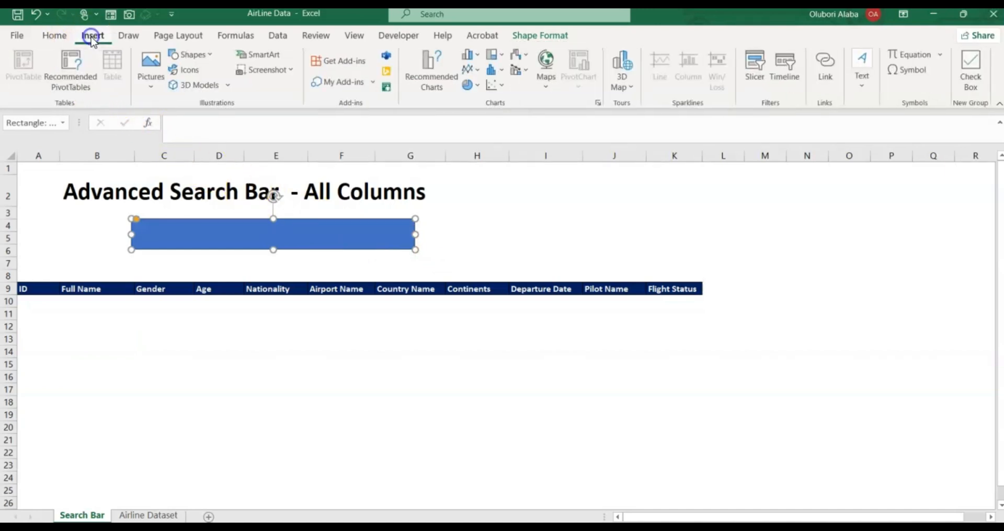
{"action": "left_click", "coordinate": [190, 71]}
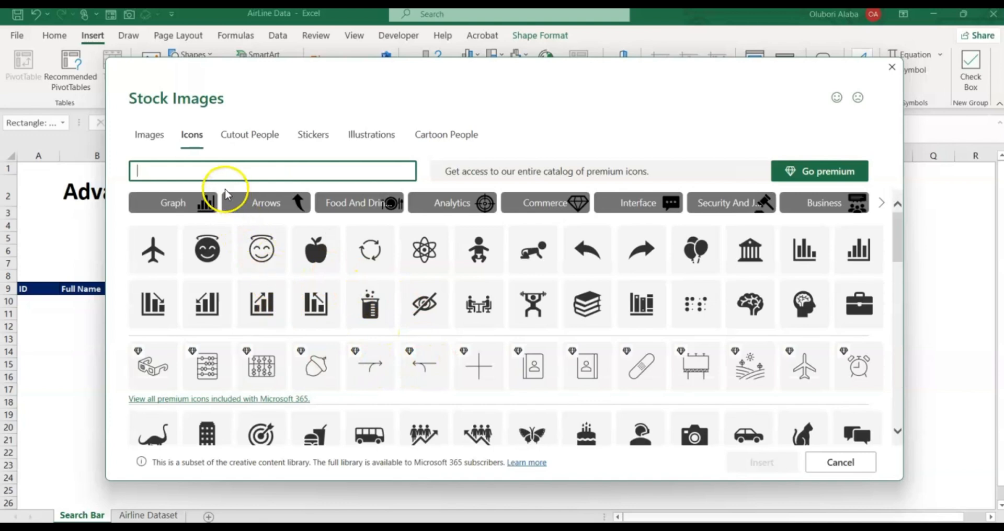
{"action": "left_click", "coordinate": [222, 170]}
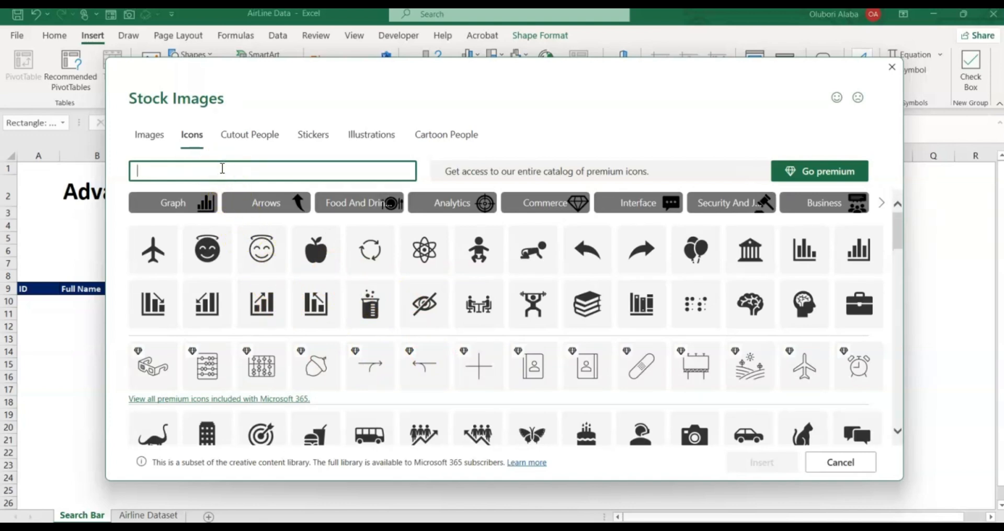
{"action": "type", "text": "sear"}
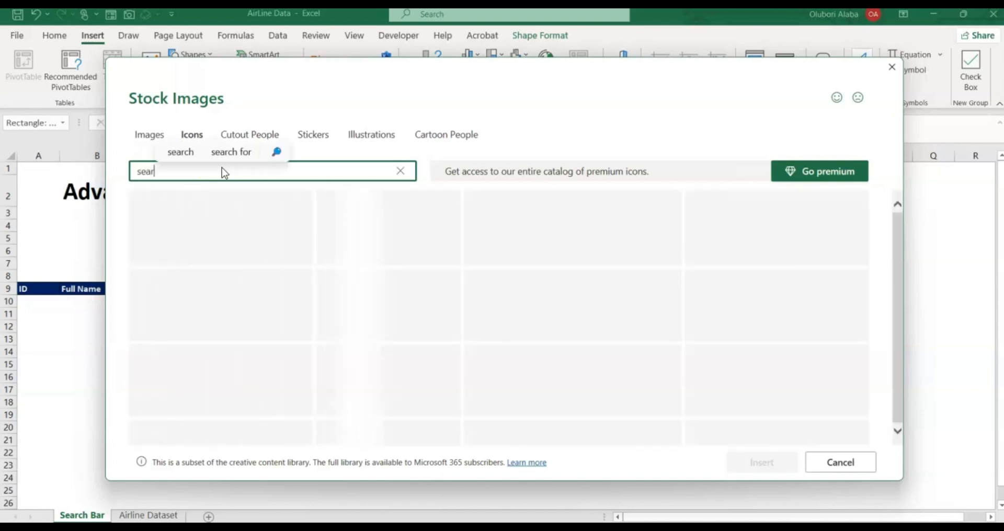
{"action": "type", "text": "ch"}
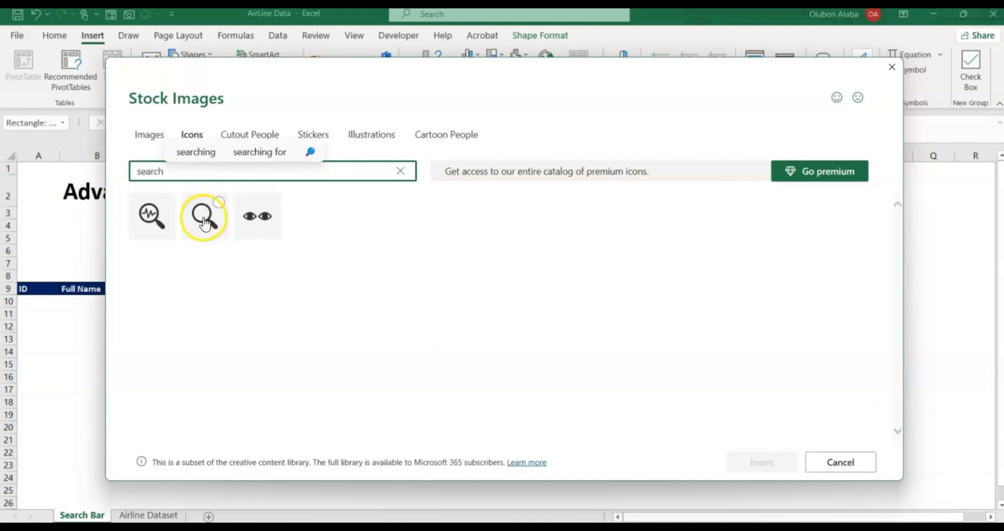
{"action": "left_click", "coordinate": [219, 202]}
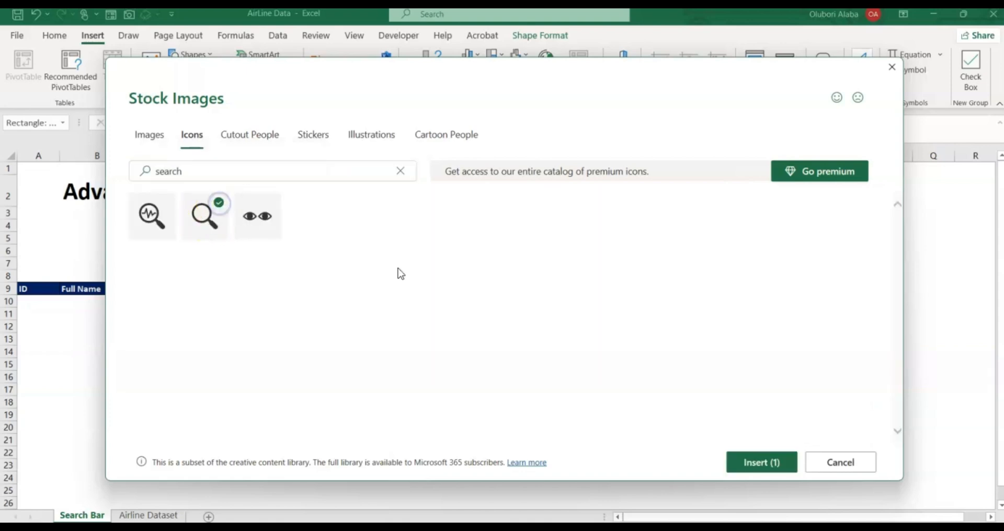
{"action": "left_click", "coordinate": [746, 463]}
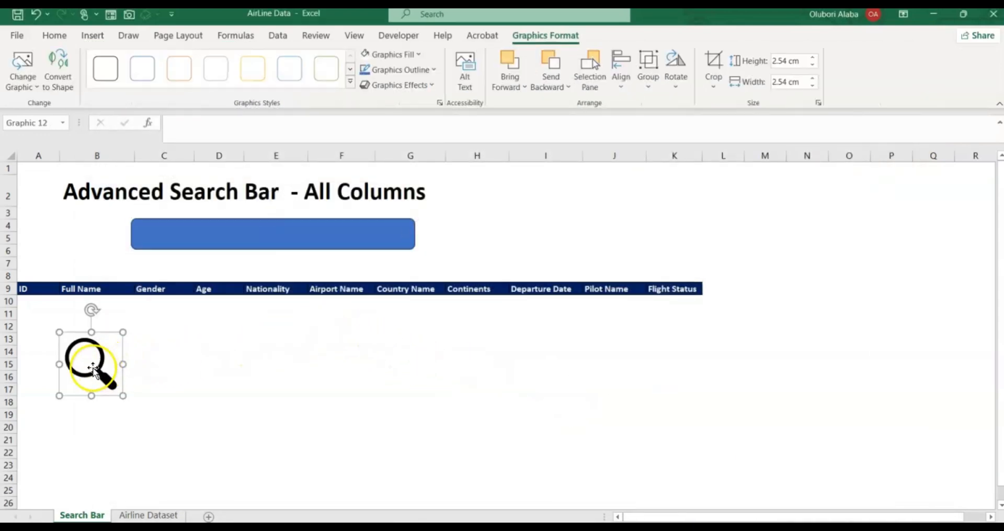
Recolour the magnifier icon white and place it on the blue bar's left end.
{"action": "left_click_drag", "start_coordinate": [92, 368], "coordinate": [302, 372]}
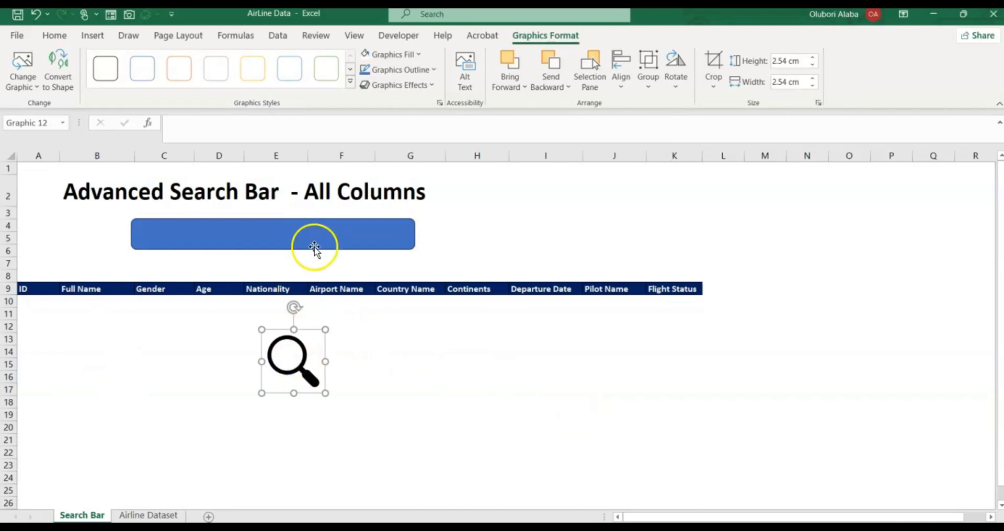
{"action": "left_click", "coordinate": [420, 54]}
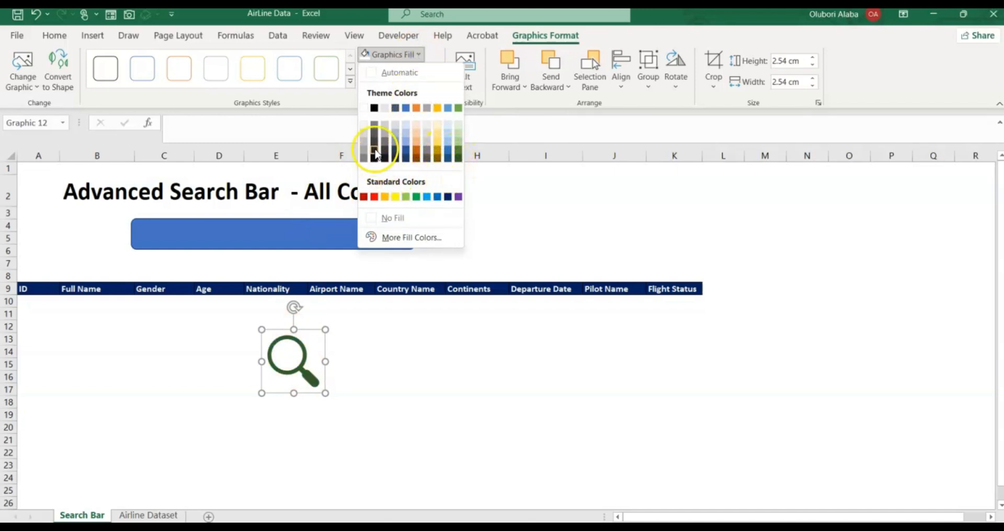
{"action": "left_click", "coordinate": [365, 109]}
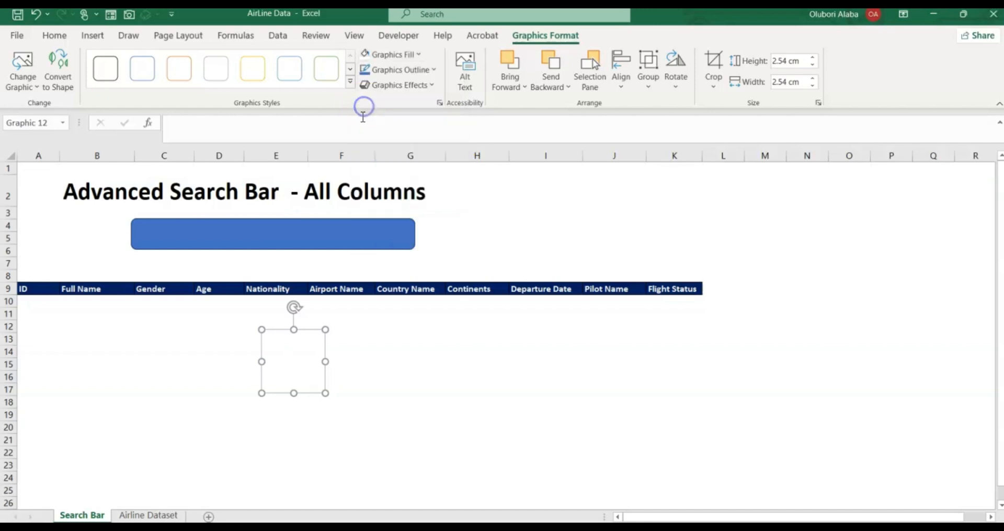
{"action": "left_click", "coordinate": [294, 356]}
{"action": "left_click_drag", "start_coordinate": [296, 360], "coordinate": [164, 242]}
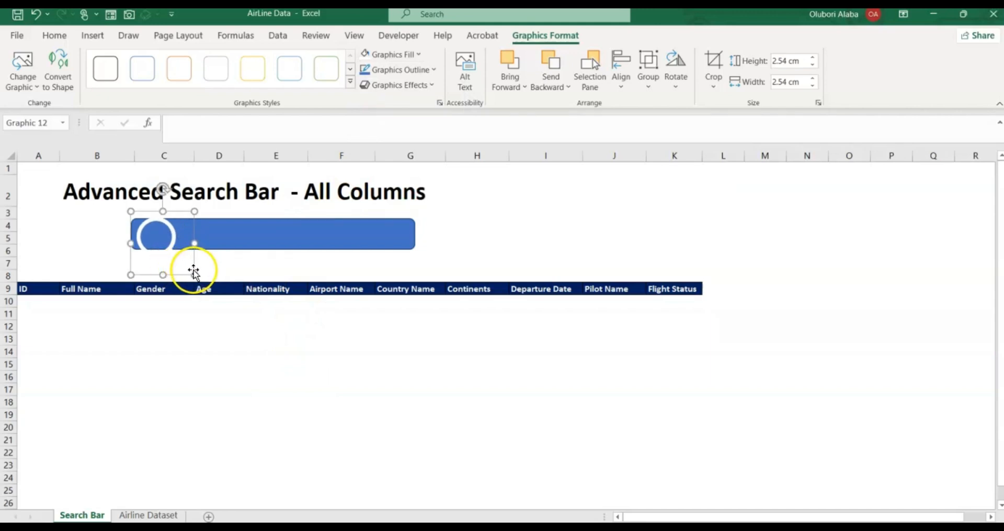
Shrink the magnifier icon to 1.29 cm and make the blue bar slightly narrower.
{"action": "left_click_drag", "start_coordinate": [192, 272], "coordinate": [173, 254]}
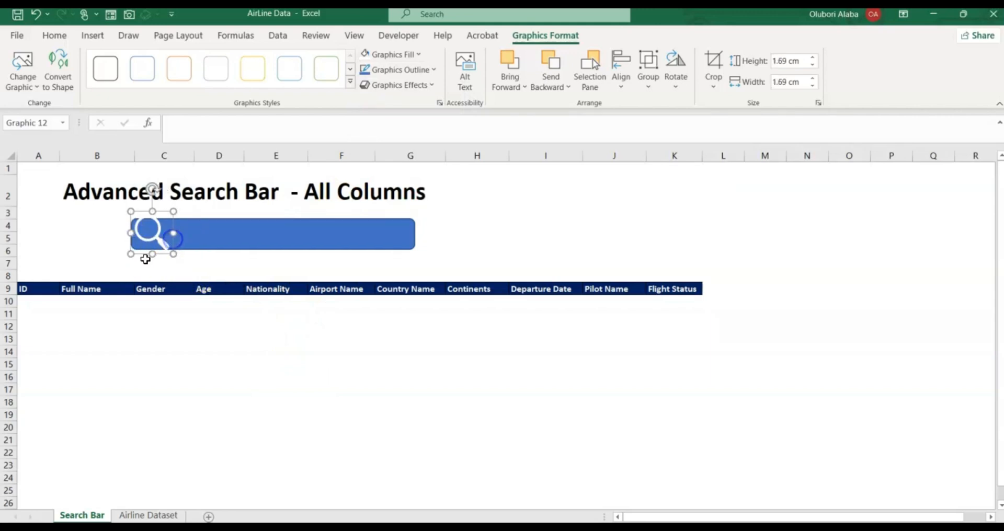
{"action": "left_click_drag", "start_coordinate": [138, 245], "coordinate": [138, 247]}
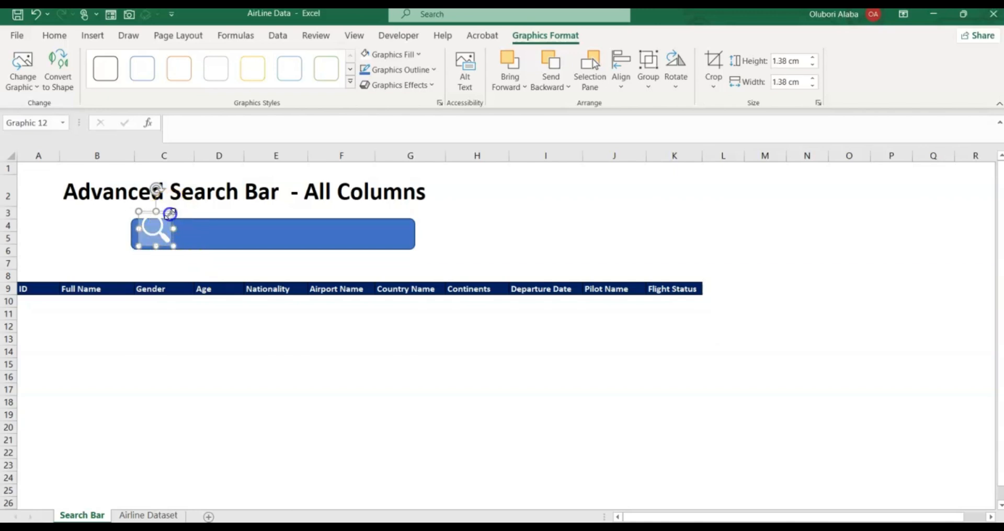
{"action": "left_click_drag", "start_coordinate": [170, 213], "coordinate": [168, 216]}
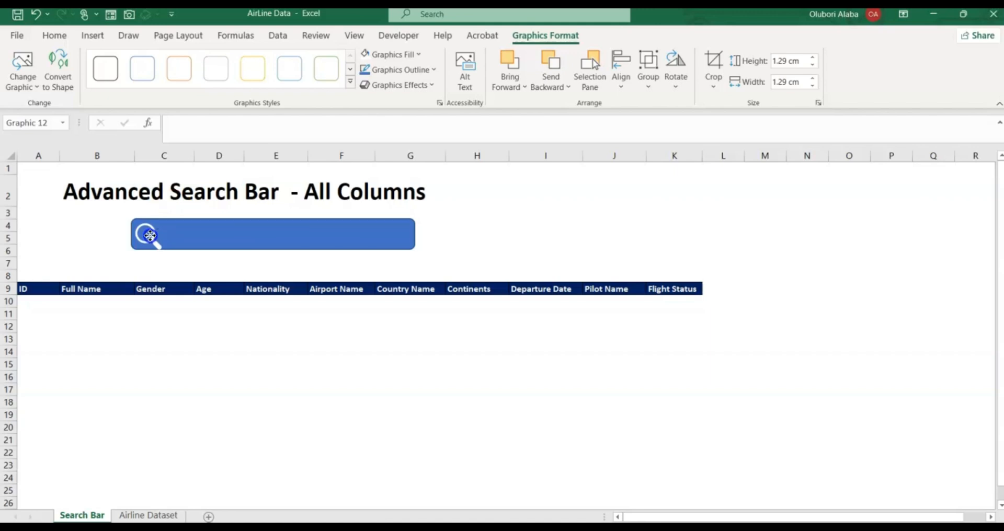
{"action": "left_click", "coordinate": [298, 236]}
{"action": "left_click_drag", "start_coordinate": [413, 235], "coordinate": [395, 236]}
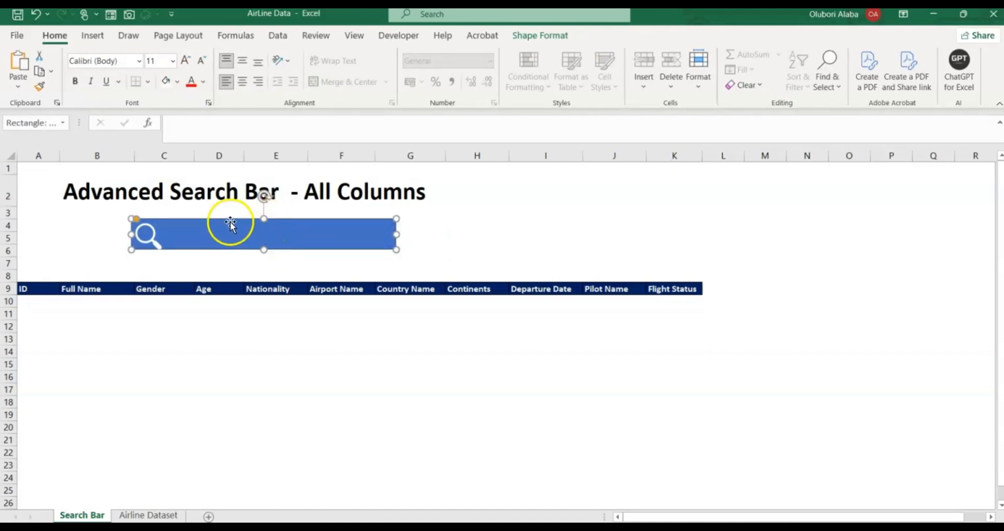
{"action": "left_click", "coordinate": [65, 236]}
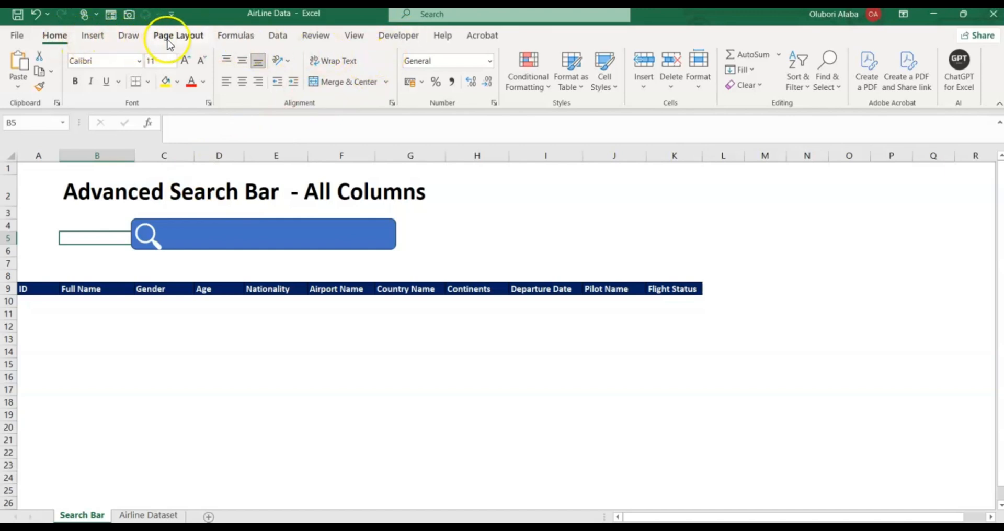
{"action": "right_click", "coordinate": [282, 37]}
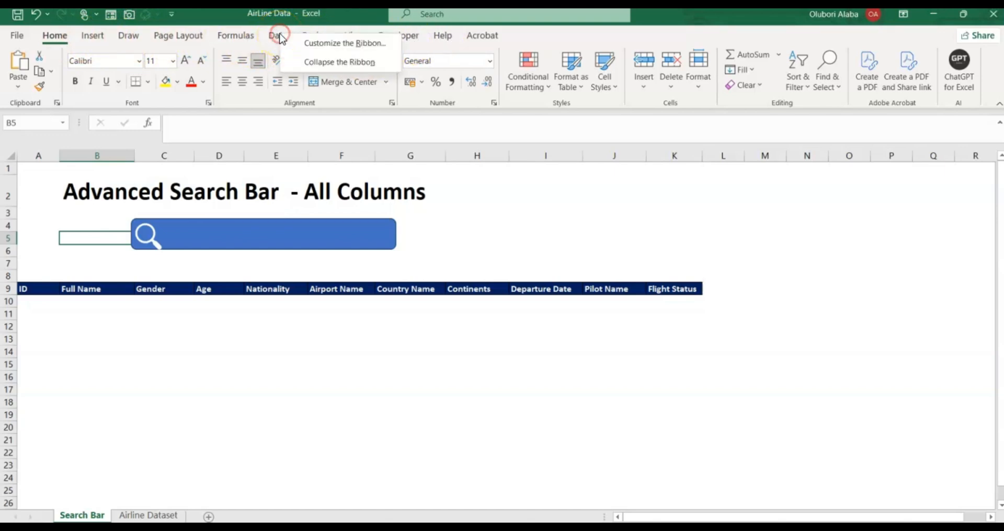
{"action": "left_click", "coordinate": [321, 45]}
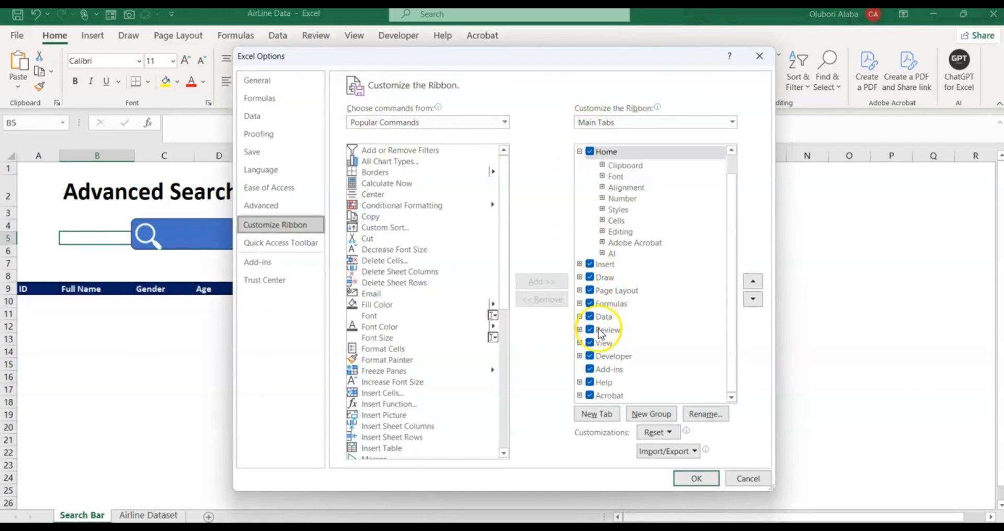
{"action": "left_click", "coordinate": [590, 356]}
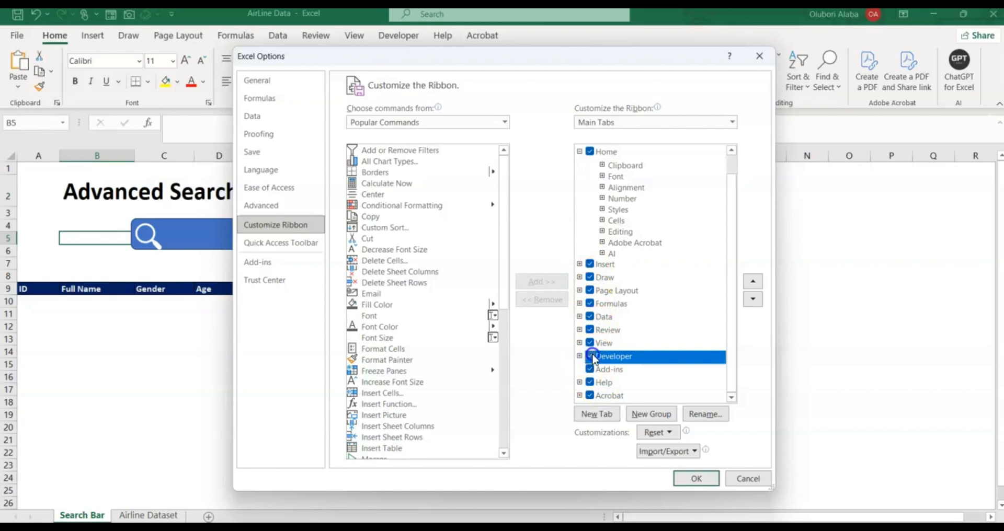
{"action": "left_click", "coordinate": [695, 478]}
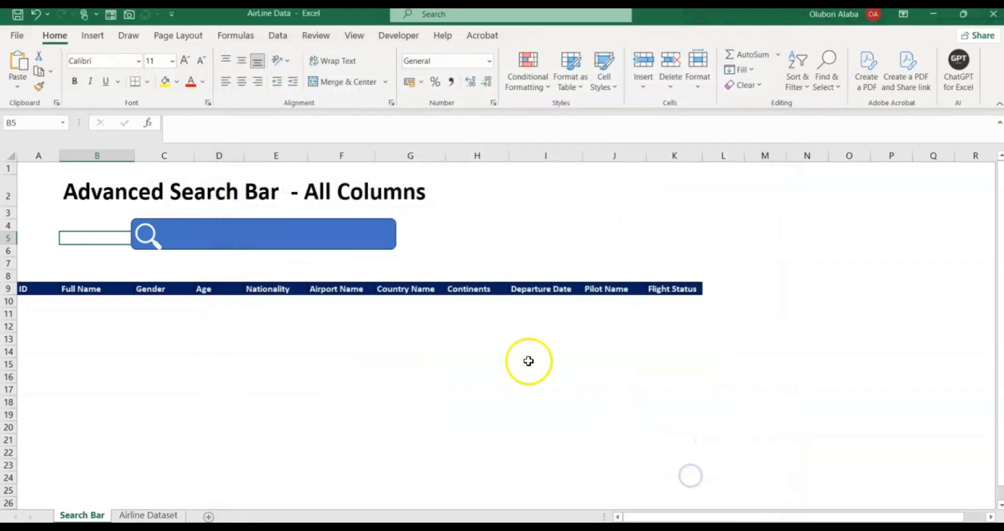
Draw an ActiveX text box inside the blue bar beside the magnifier icon and adjust its position.
{"action": "left_click", "coordinate": [397, 37]}
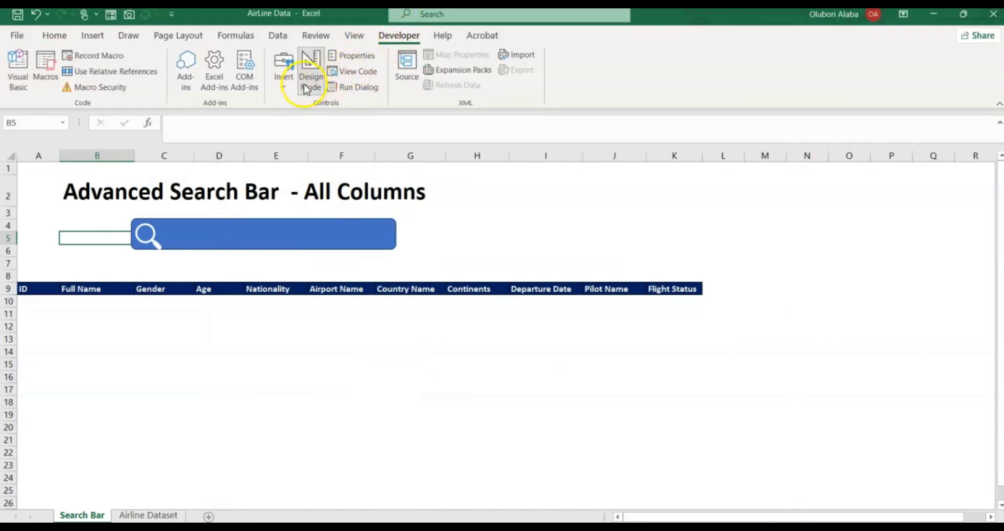
{"action": "left_click", "coordinate": [286, 90]}
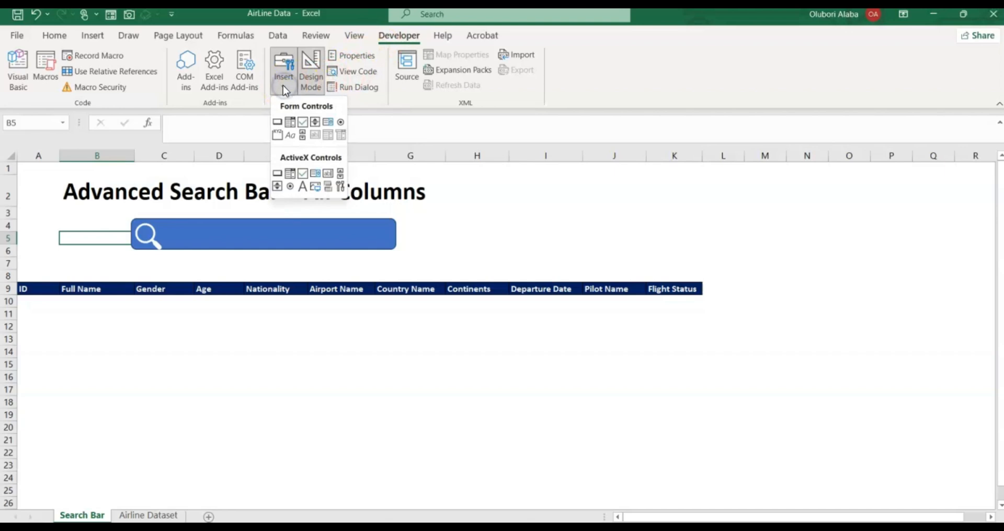
{"action": "left_click", "coordinate": [328, 180]}
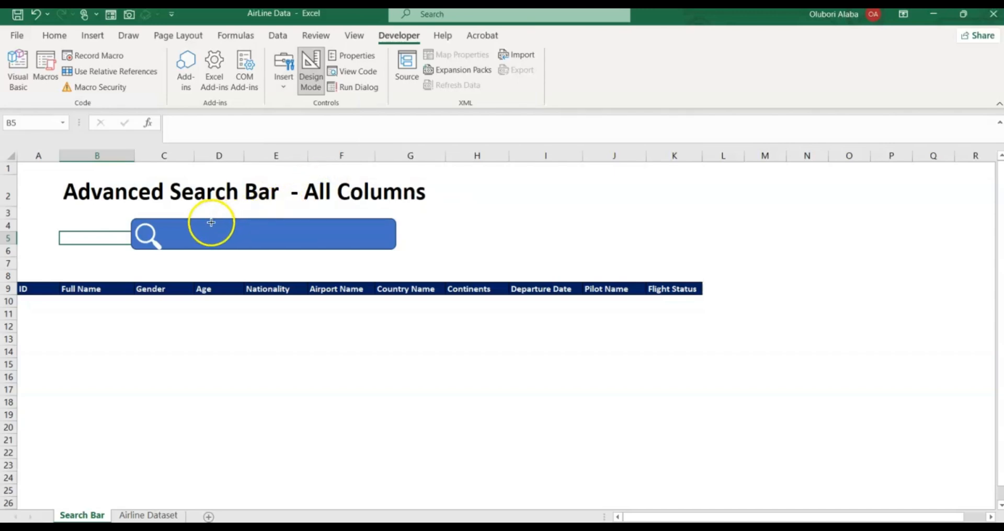
{"action": "mouse_move", "coordinate": [189, 225]}
{"action": "left_mouse_down"}
{"action": "mouse_move", "coordinate": [252, 244]}
{"action": "mouse_move", "coordinate": [386, 246]}
{"action": "left_mouse_up"}
{"action": "left_click", "coordinate": [182, 236]}
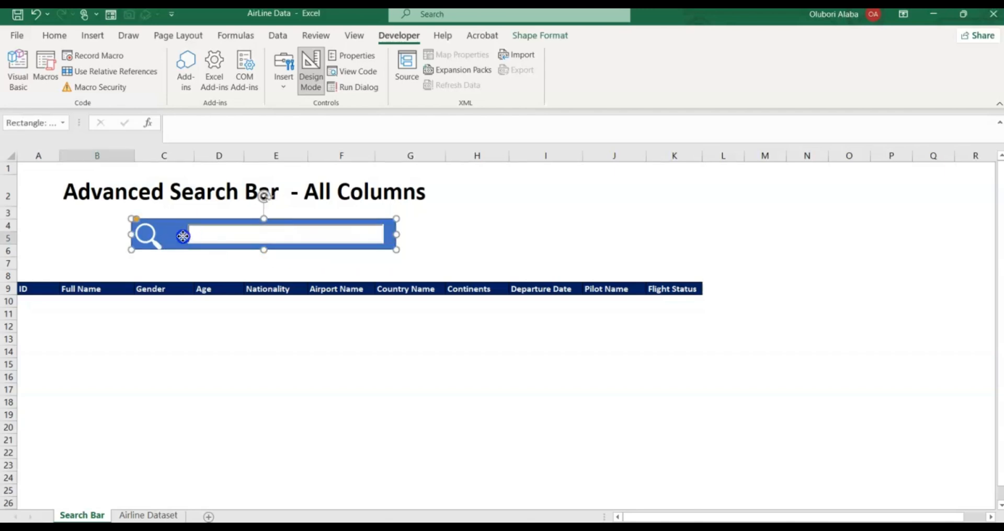
{"action": "left_click", "coordinate": [200, 236]}
{"action": "left_click_drag", "start_coordinate": [187, 236], "coordinate": [175, 238]}
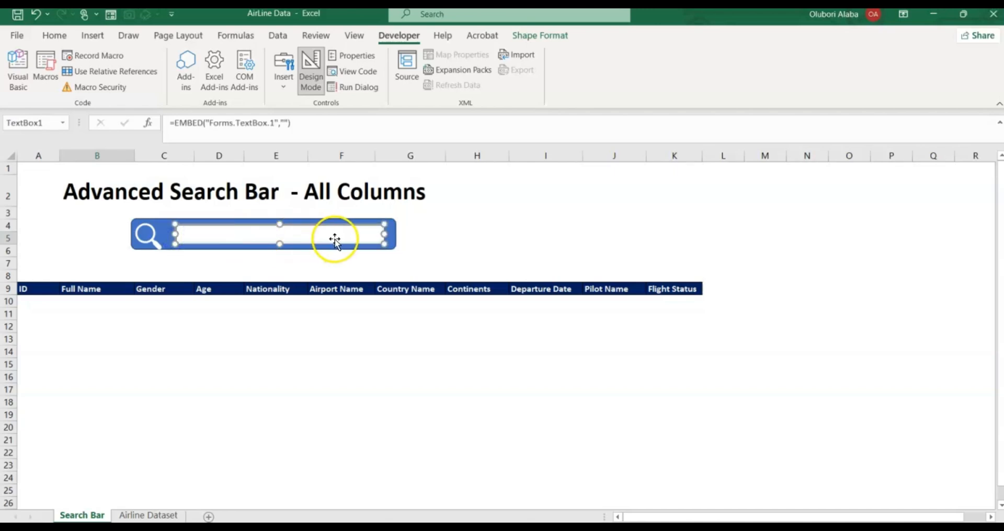
Set TextBox1's LinkedCell property to A1 in its Properties window.
{"action": "right_click", "coordinate": [282, 231]}
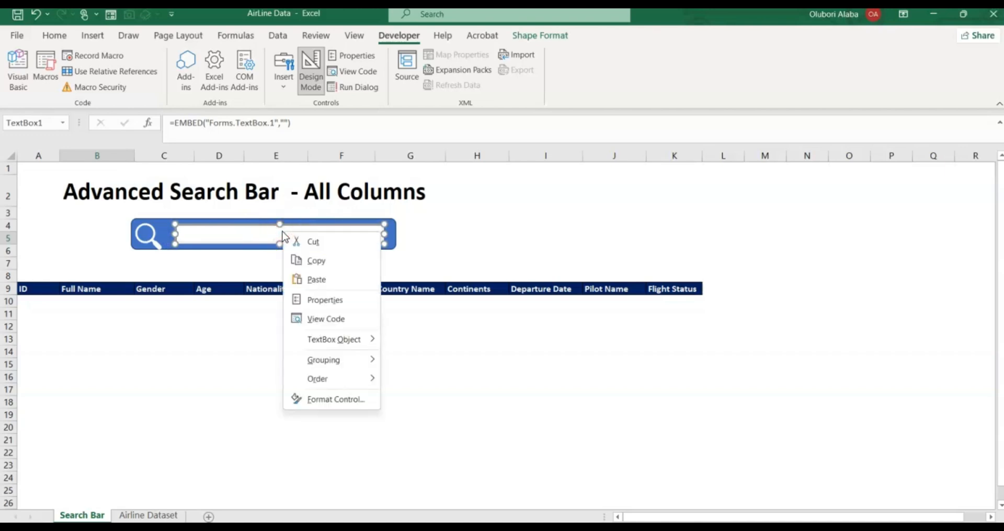
{"action": "left_click", "coordinate": [324, 300]}
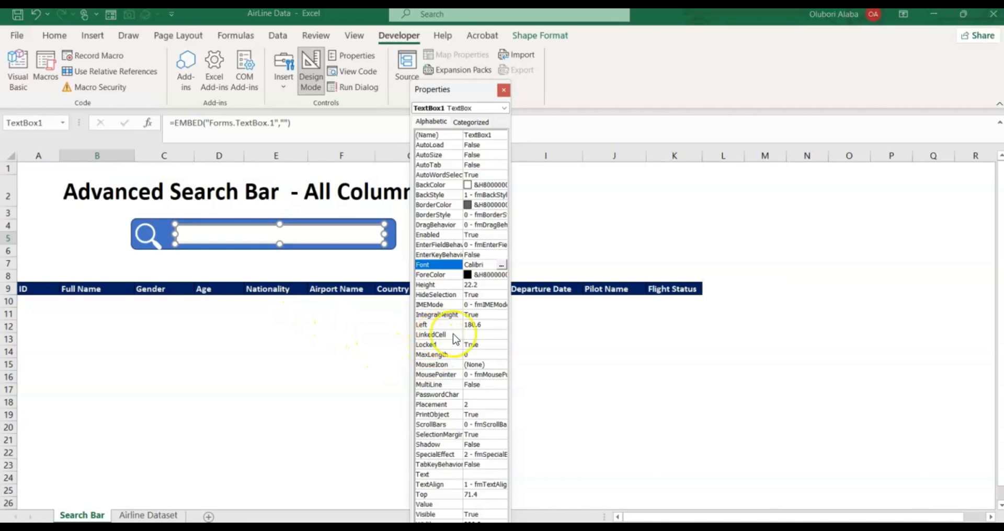
{"action": "left_click", "coordinate": [471, 335]}
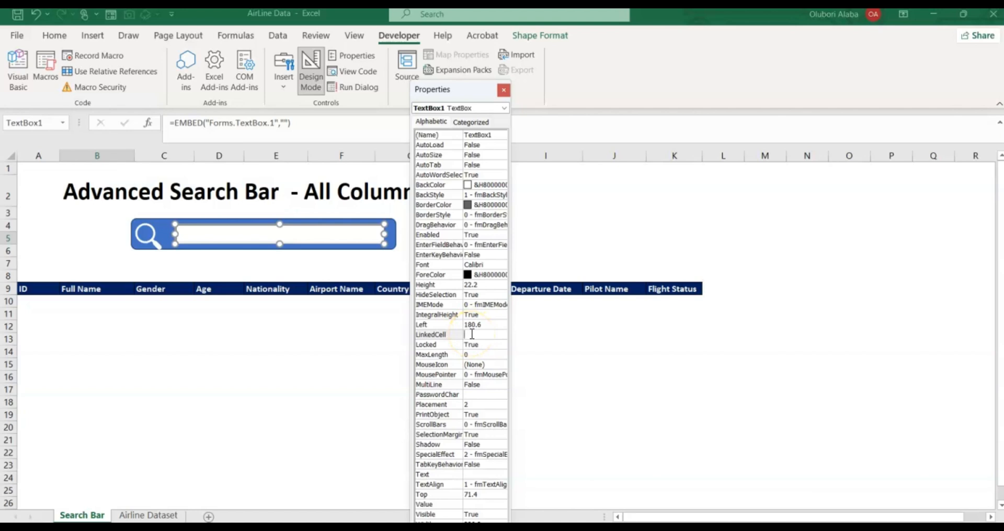
{"action": "type", "text": "A"}
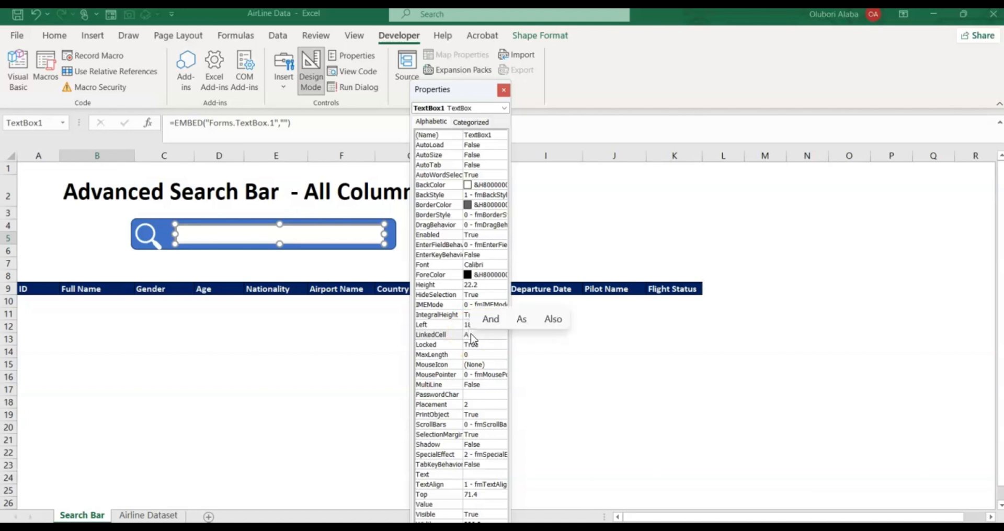
{"action": "type", "text": "1"}
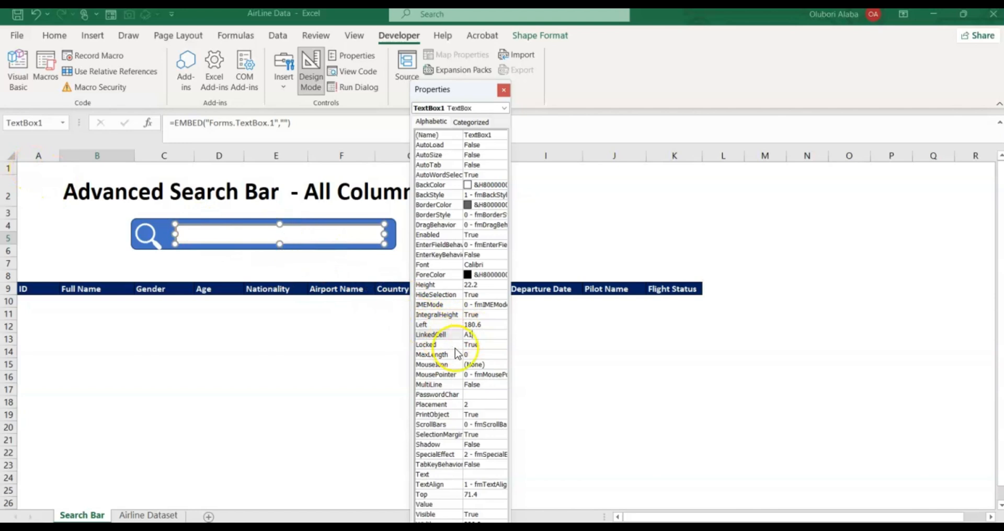
Give TextBox1 a 14-point bold italic Calibri font through the Font dialog.
{"action": "left_click", "coordinate": [478, 268]}
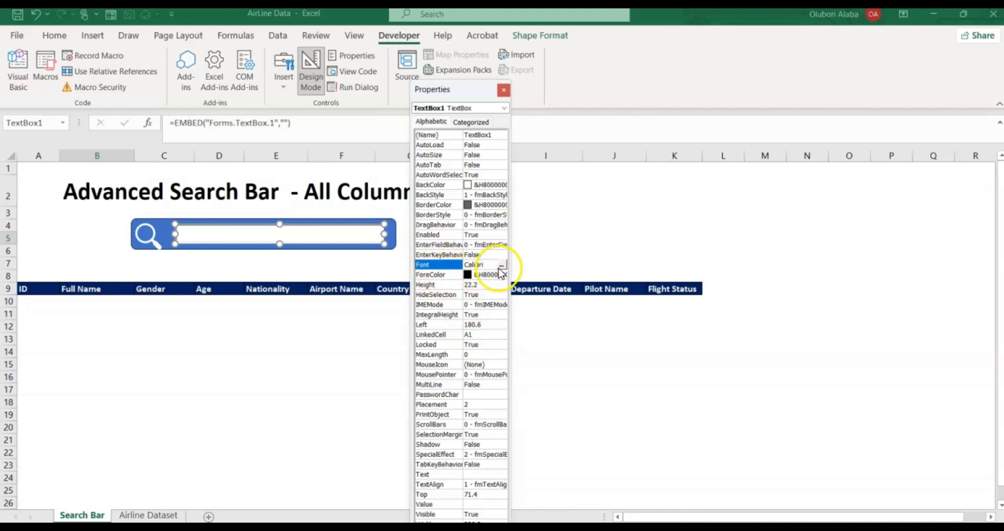
{"action": "left_click", "coordinate": [500, 266]}
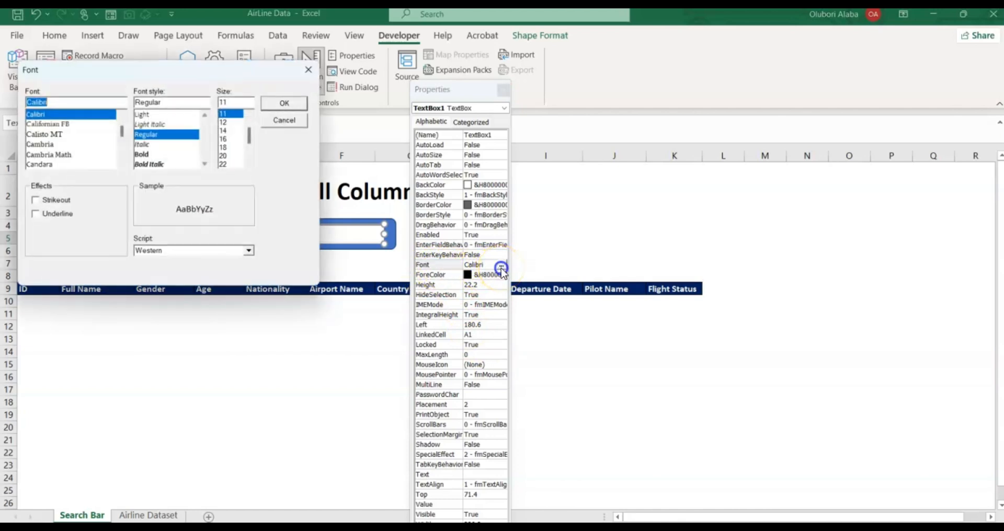
{"action": "left_click", "coordinate": [224, 131]}
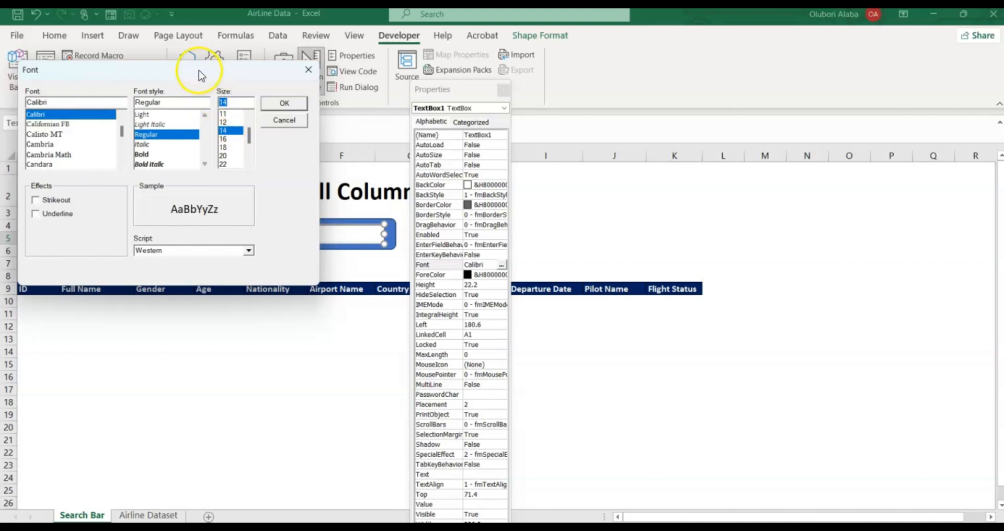
{"action": "left_click_drag", "start_coordinate": [199, 70], "coordinate": [250, 280]}
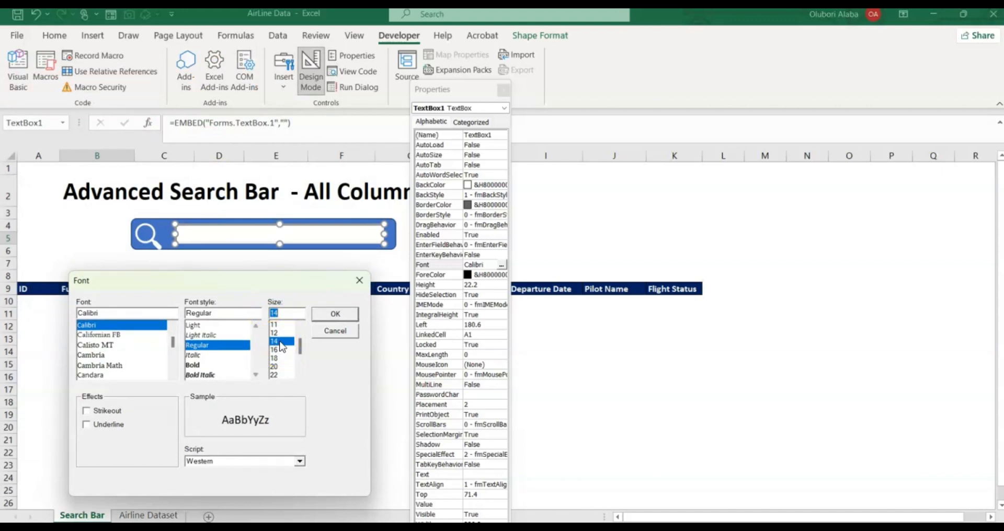
{"action": "left_click", "coordinate": [194, 312]}
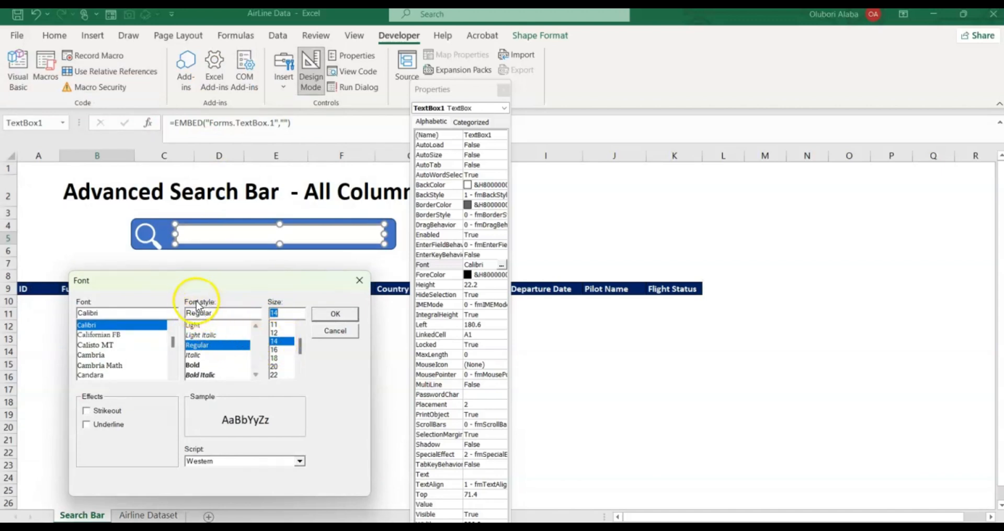
{"action": "left_click", "coordinate": [201, 375]}
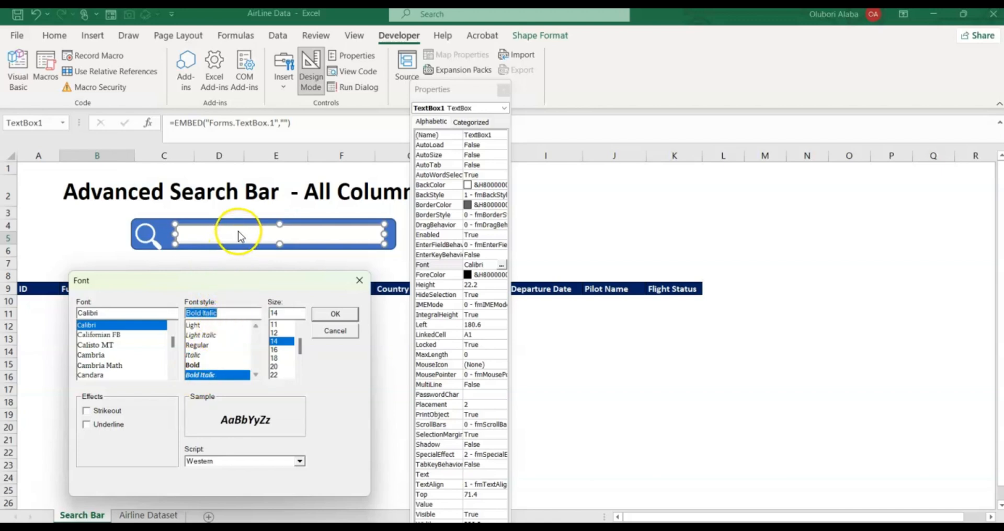
{"action": "left_click_drag", "start_coordinate": [173, 341], "coordinate": [173, 320]}
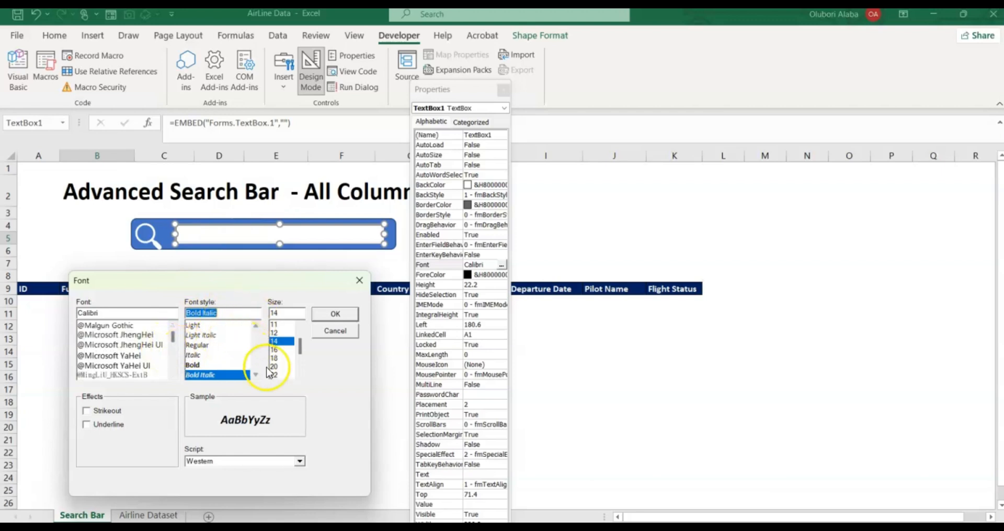
{"action": "left_click_drag", "start_coordinate": [310, 283], "coordinate": [307, 231]}
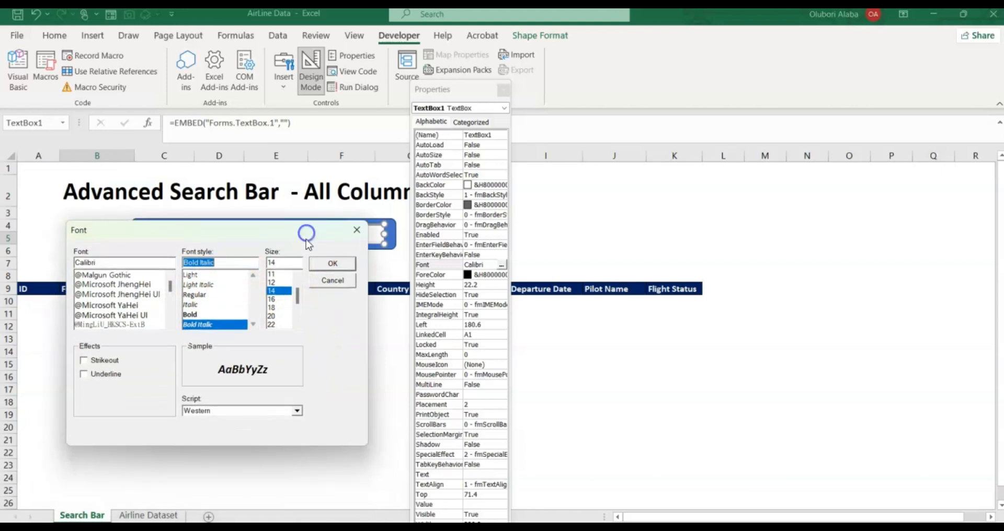
{"action": "left_click", "coordinate": [331, 262]}
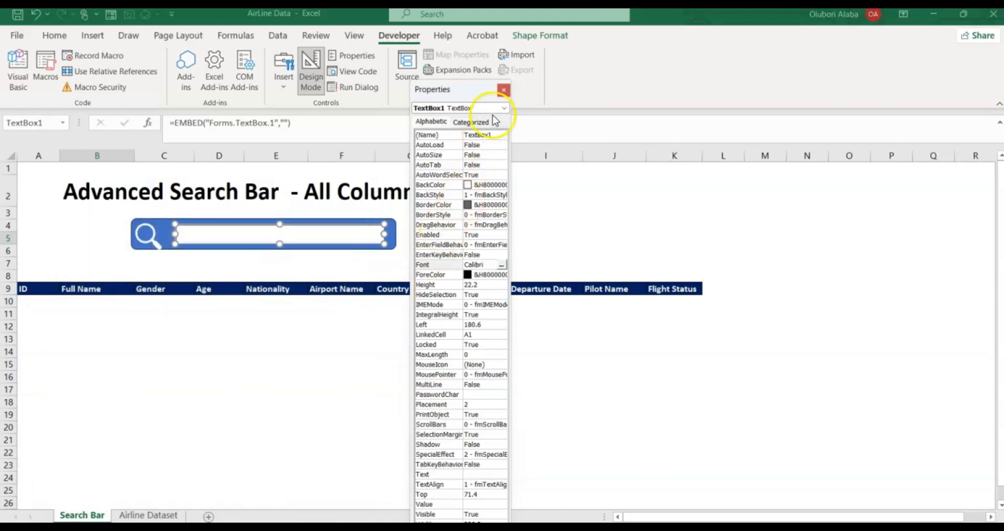
Close Properties, turn off Design Mode, test the live search box, then select cell A10.
{"action": "left_click", "coordinate": [503, 90]}
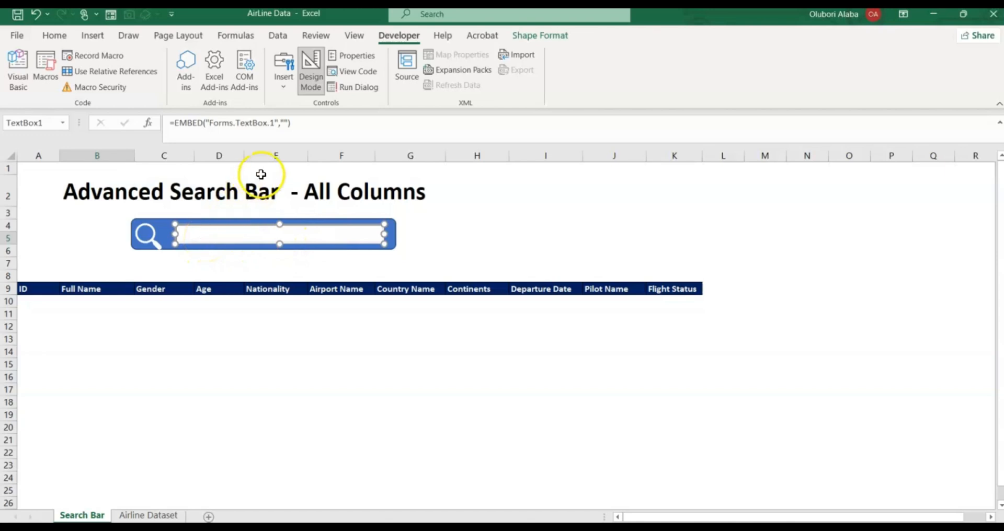
{"action": "left_click", "coordinate": [310, 83]}
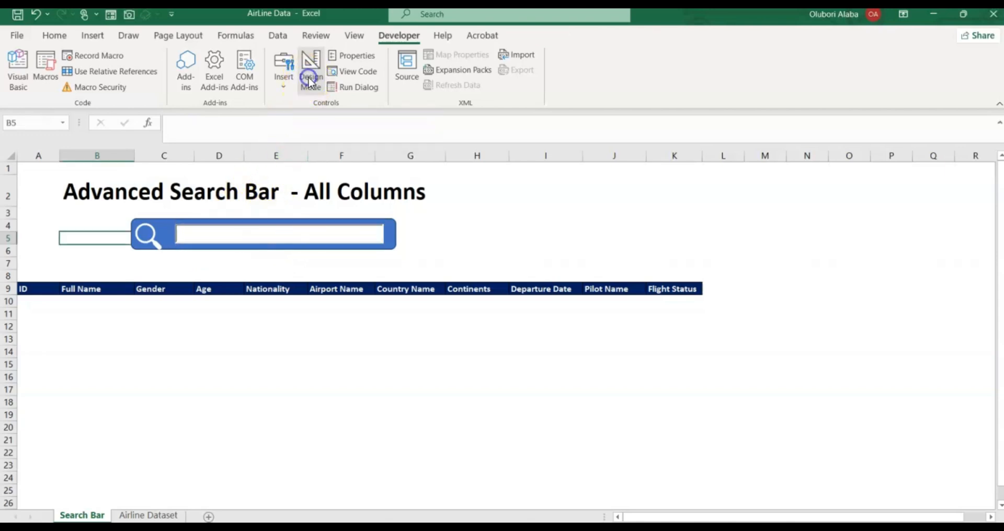
{"action": "left_click", "coordinate": [227, 234]}
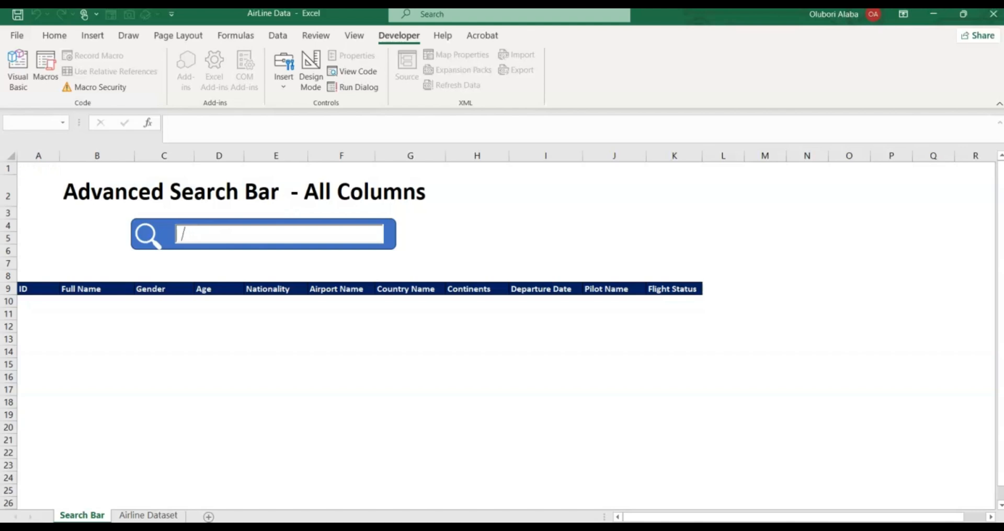
{"action": "left_click", "coordinate": [173, 228]}
{"action": "left_click", "coordinate": [81, 236]}
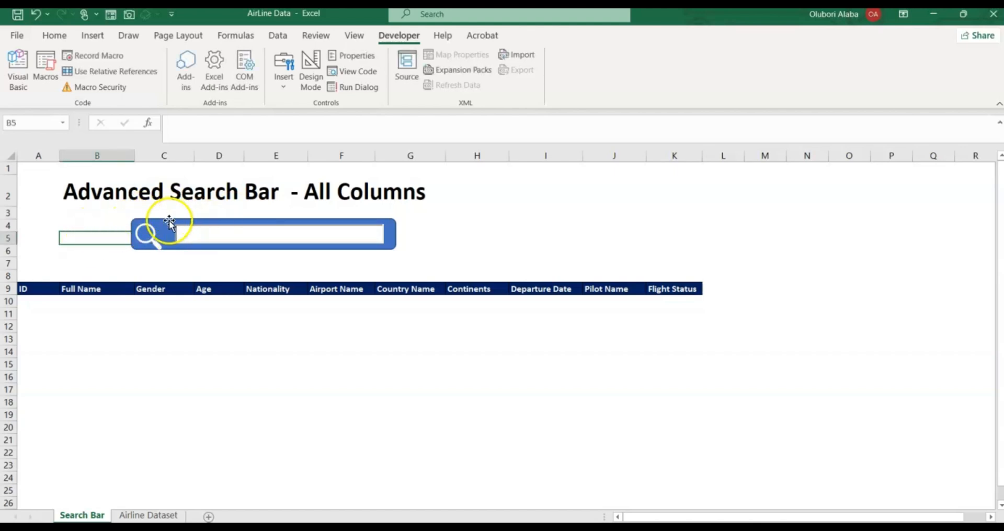
{"action": "left_click", "coordinate": [30, 303]}
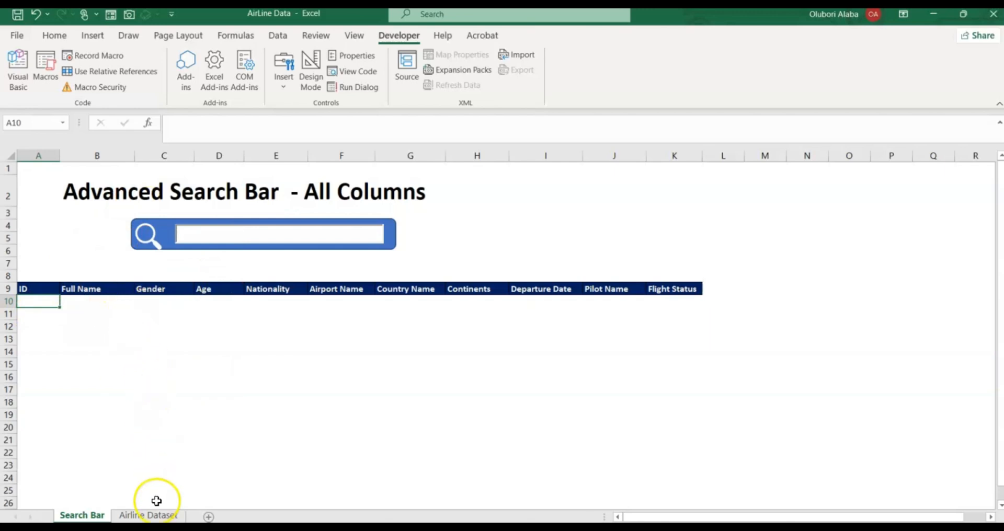
Convert the Airline Dataset sheet's data range into a table with headers.
{"action": "left_click", "coordinate": [154, 517]}
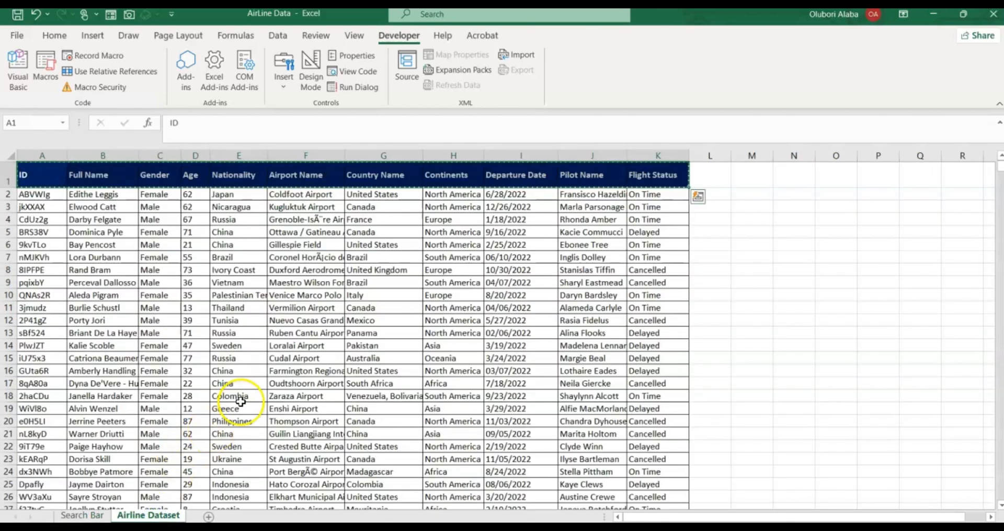
{"action": "left_click", "coordinate": [236, 346]}
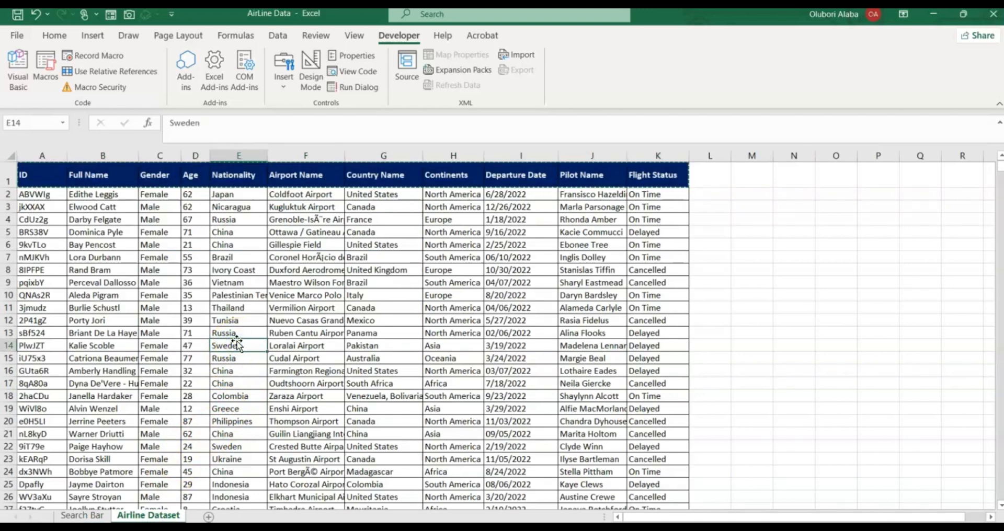
{"action": "key", "text": "Escape"}
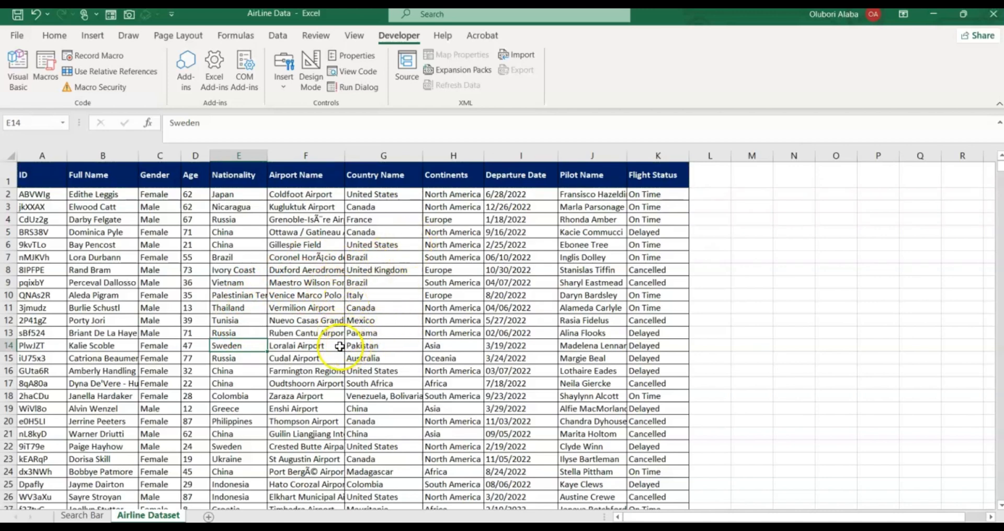
{"action": "left_click", "coordinate": [319, 355]}
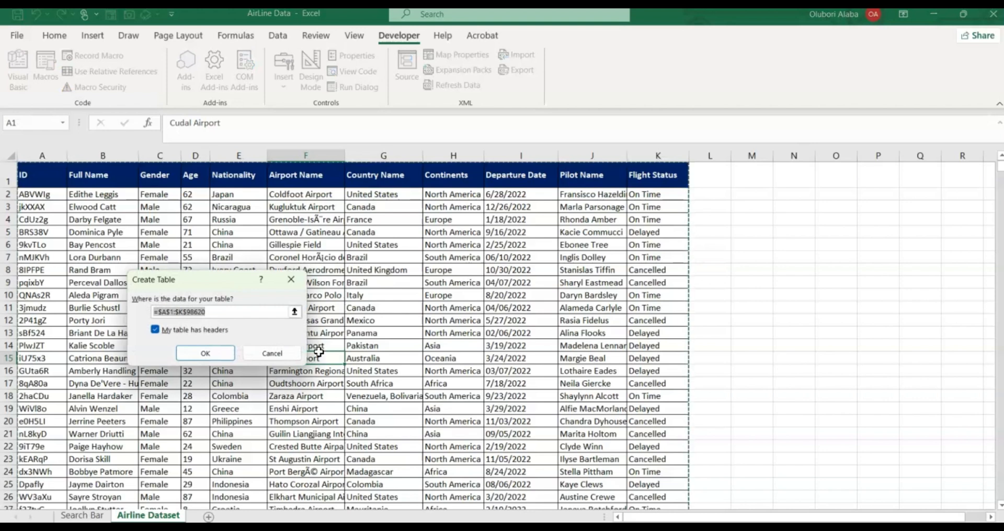
{"action": "left_click", "coordinate": [165, 310]}
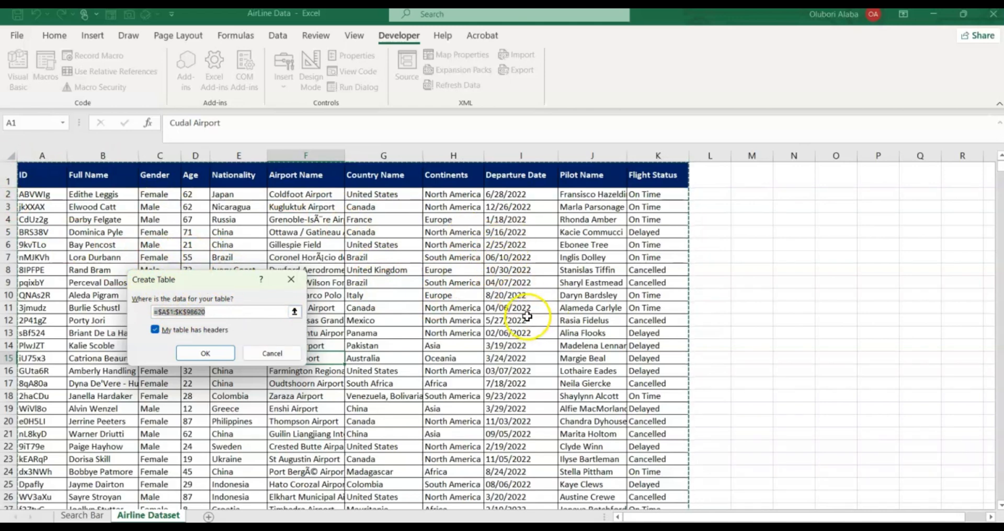
{"action": "left_click", "coordinate": [201, 354]}
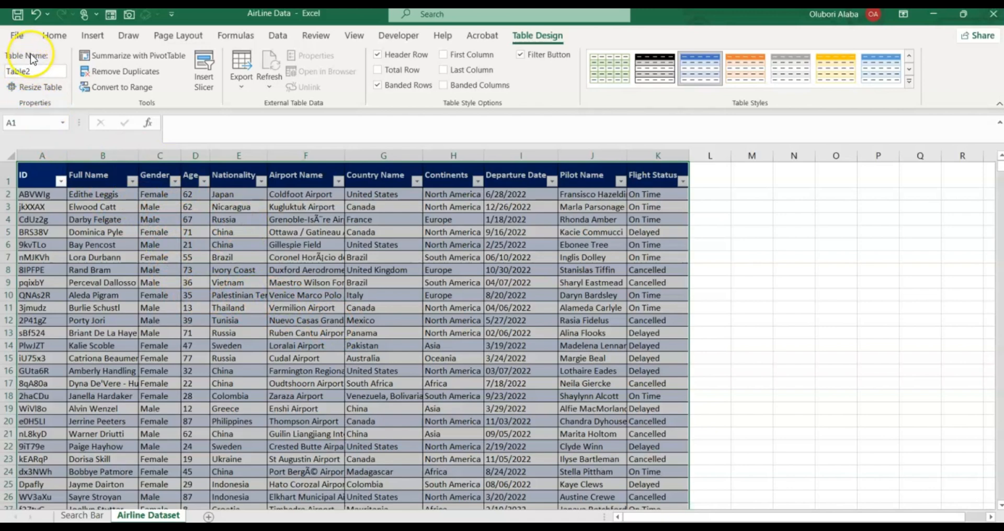
Name the new table Airline_Data.
{"action": "left_click", "coordinate": [34, 71]}
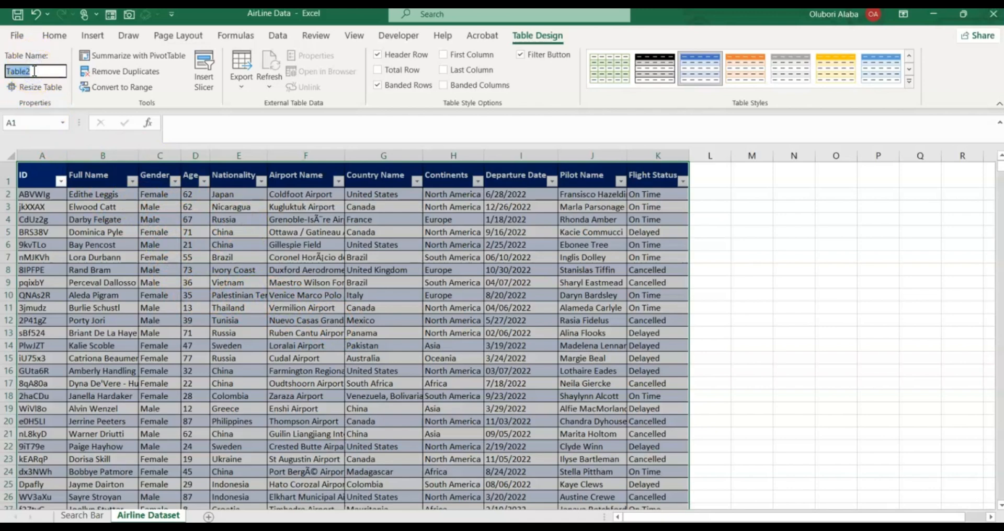
{"action": "type", "text": "Airline Data"}
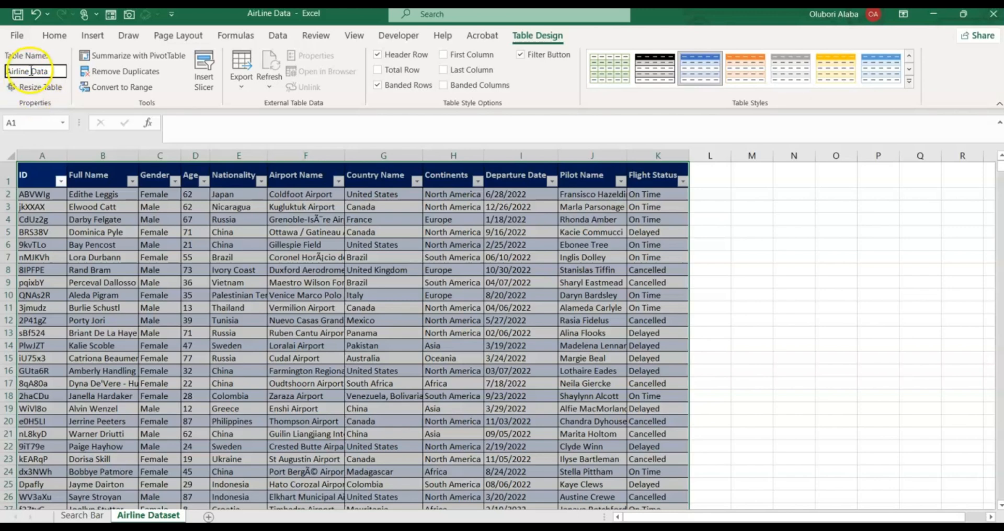
{"action": "left_click", "coordinate": [33, 71]}
{"action": "key", "text": "BackSpace"}
{"action": "type", "text": "_"}
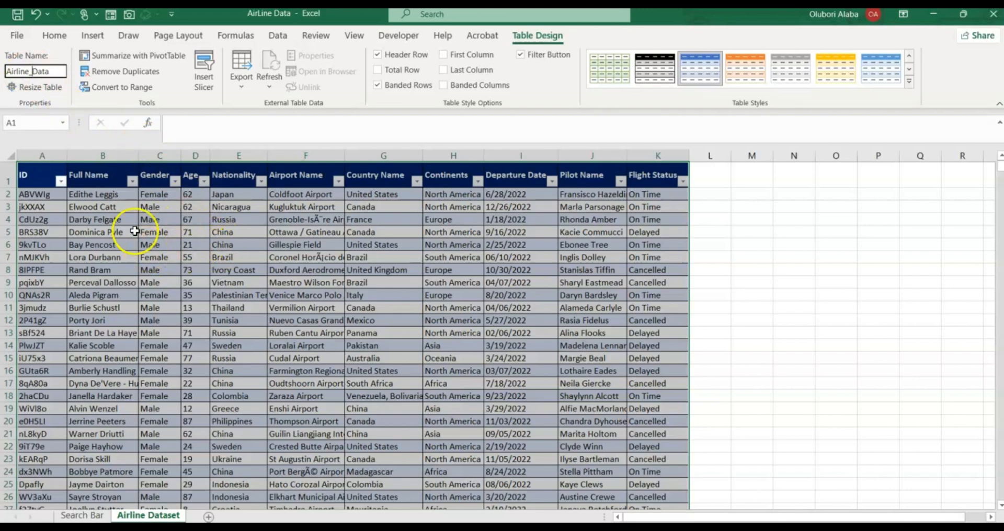
{"action": "left_click", "coordinate": [227, 277]}
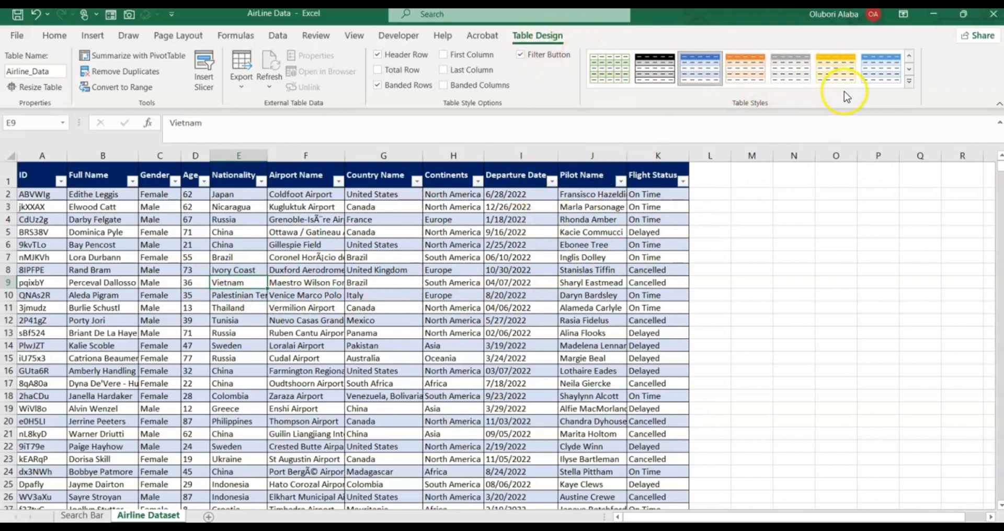
Clear the table style so Airline_Data has no banded formatting.
{"action": "left_click", "coordinate": [909, 82]}
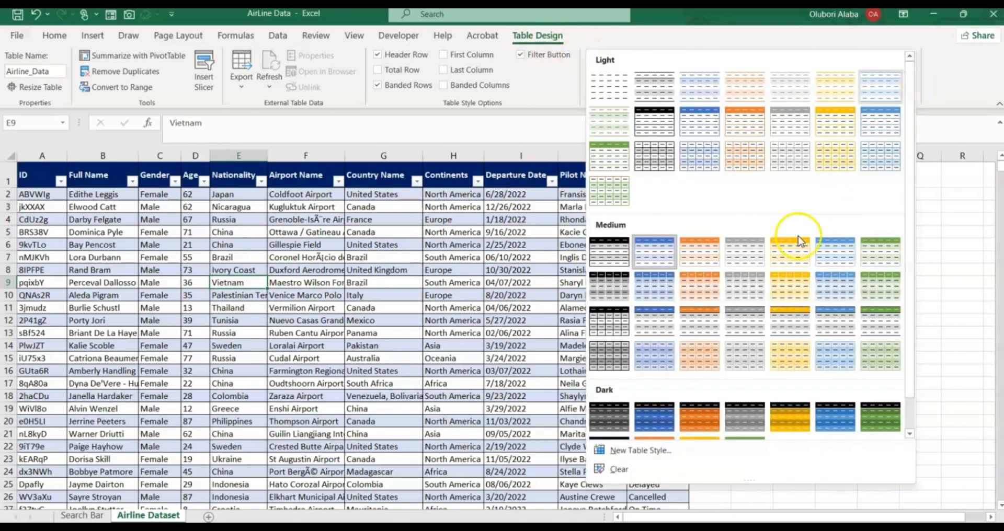
{"action": "left_click", "coordinate": [625, 471]}
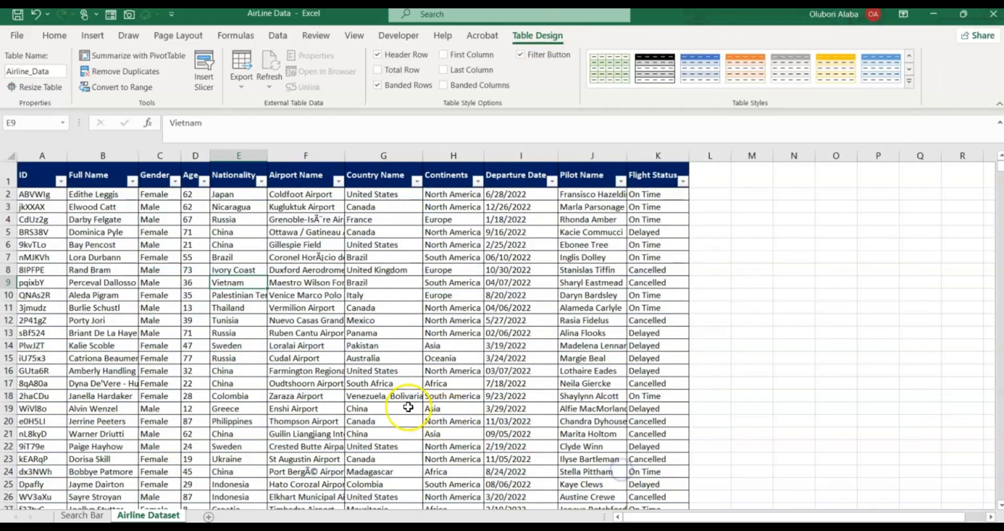
{"action": "left_click", "coordinate": [278, 321]}
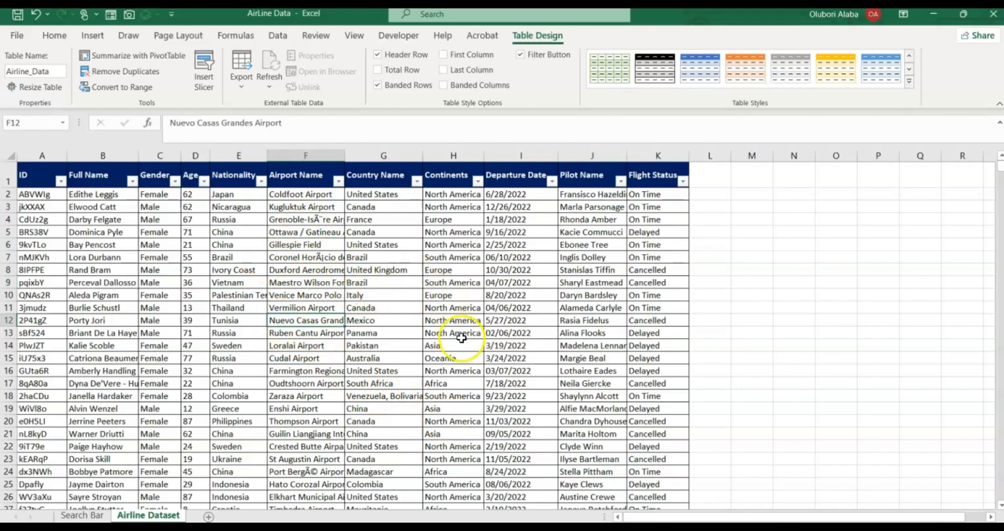
{"action": "left_click", "coordinate": [235, 37]}
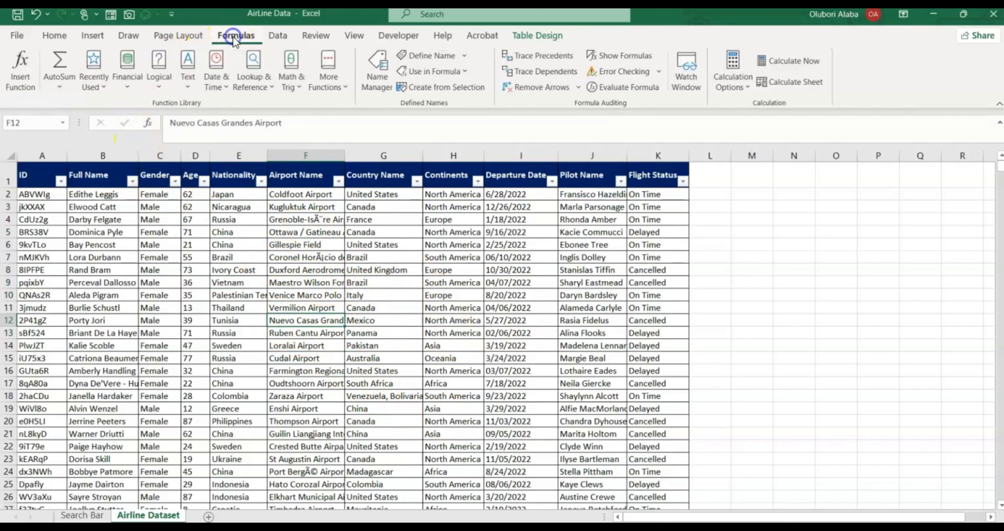
{"action": "left_click", "coordinate": [372, 83]}
{"action": "left_click", "coordinate": [125, 251]}
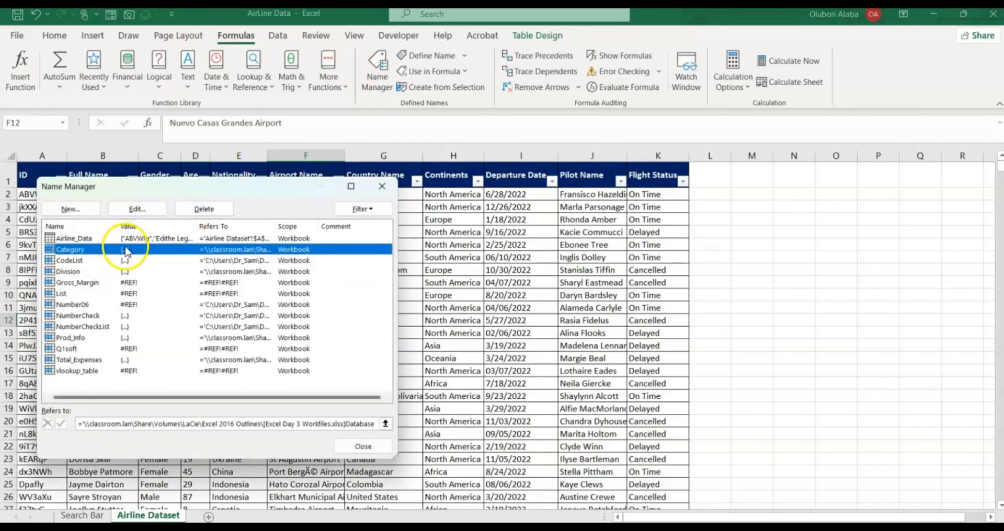
{"action": "left_click", "coordinate": [86, 238]}
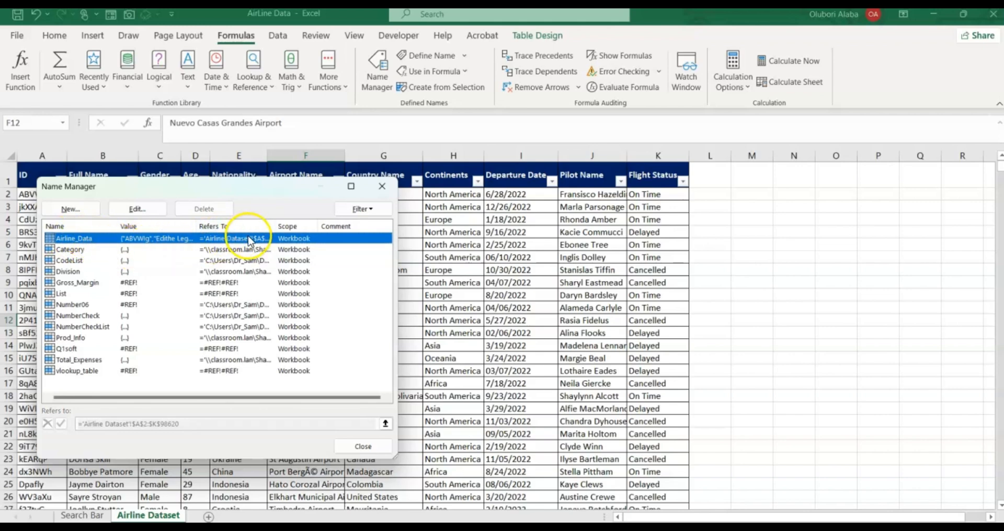
{"action": "left_click", "coordinate": [381, 186]}
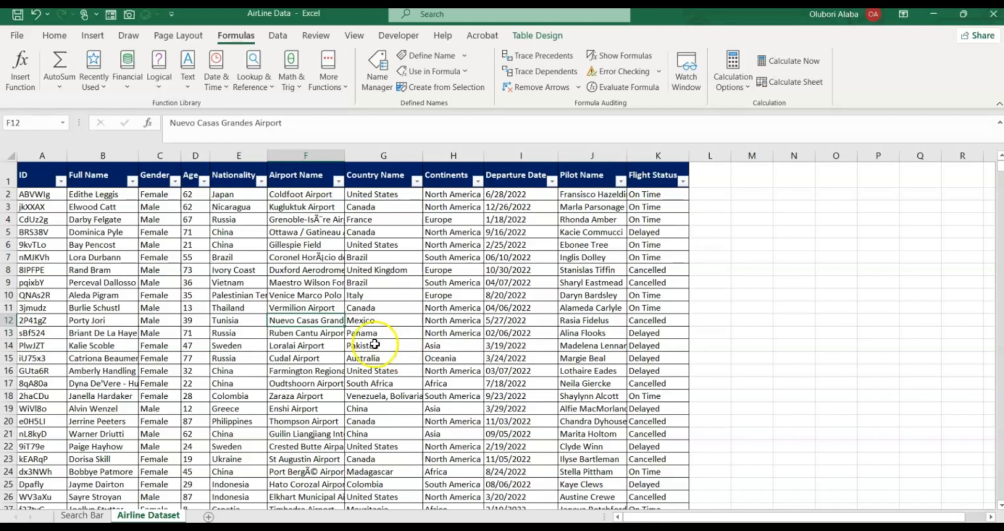
{"action": "left_click", "coordinate": [53, 36]}
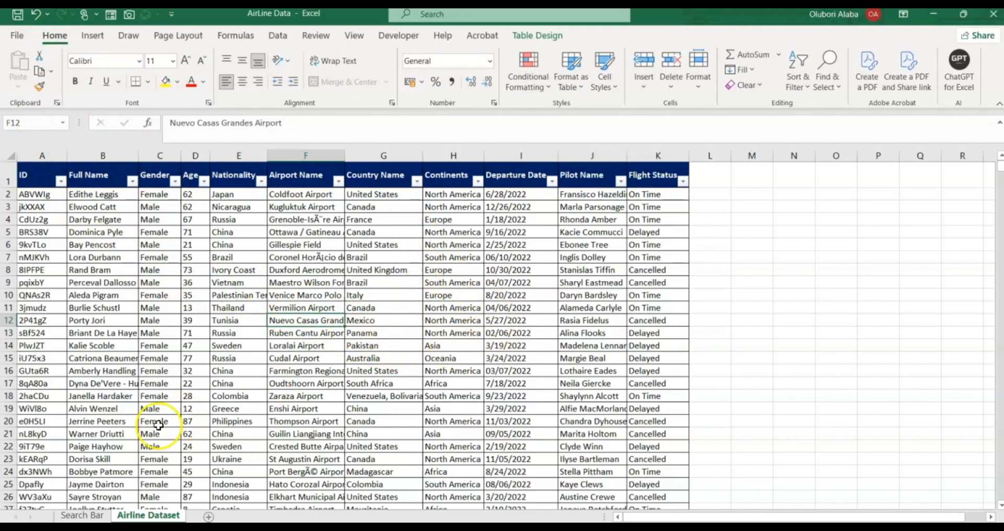
In Search Bar cell A10, start =FILTER( with the Airline_Data table as the array.
{"action": "left_click", "coordinate": [82, 516]}
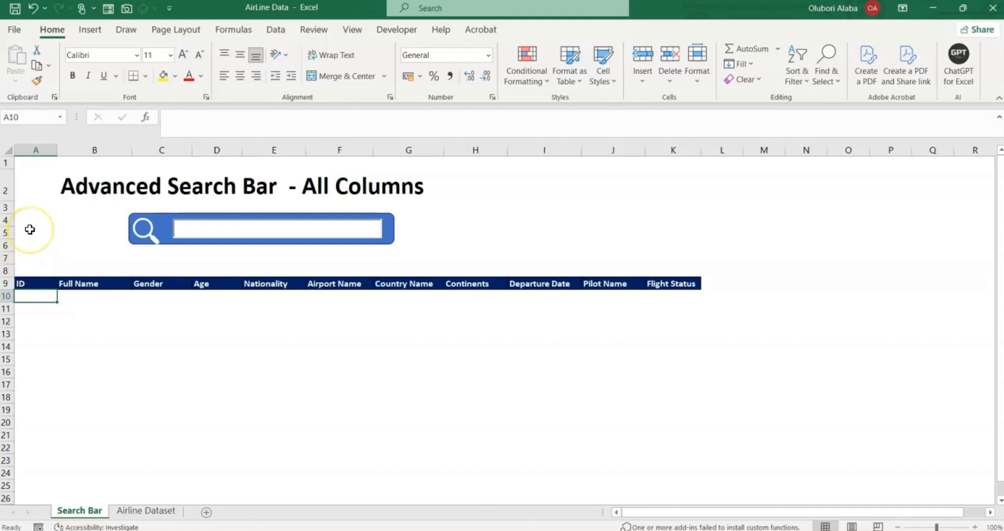
{"action": "type", "text": "="}
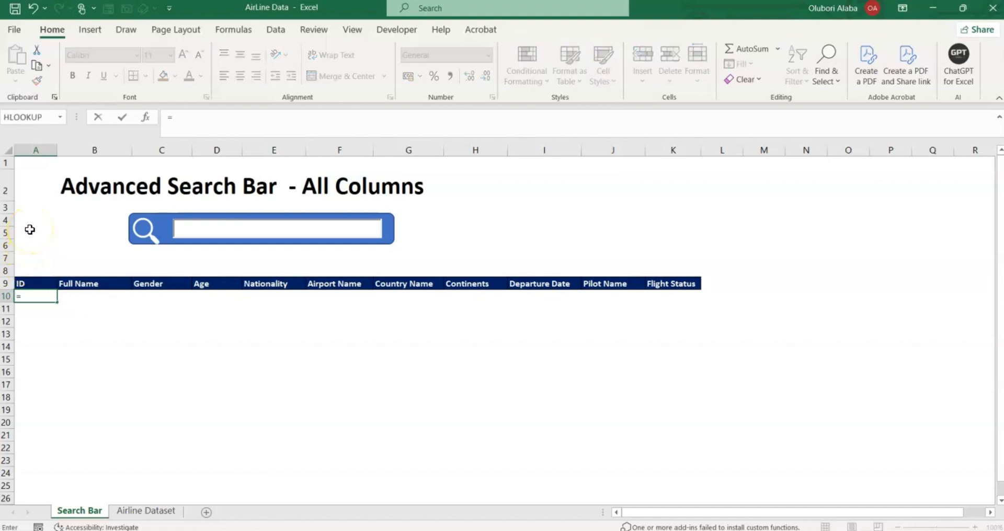
{"action": "type", "text": "fil"}
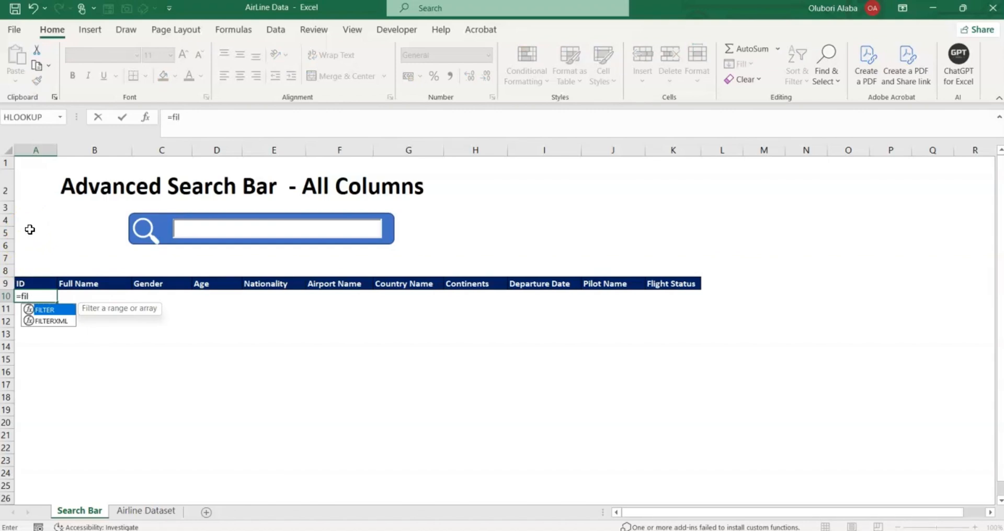
{"action": "key", "text": "Tab"}
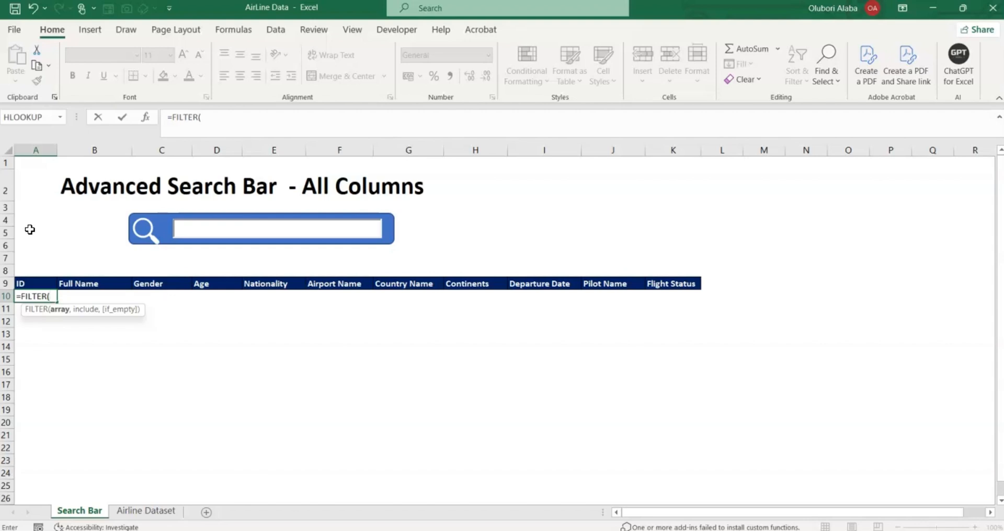
{"action": "type", "text": "air"}
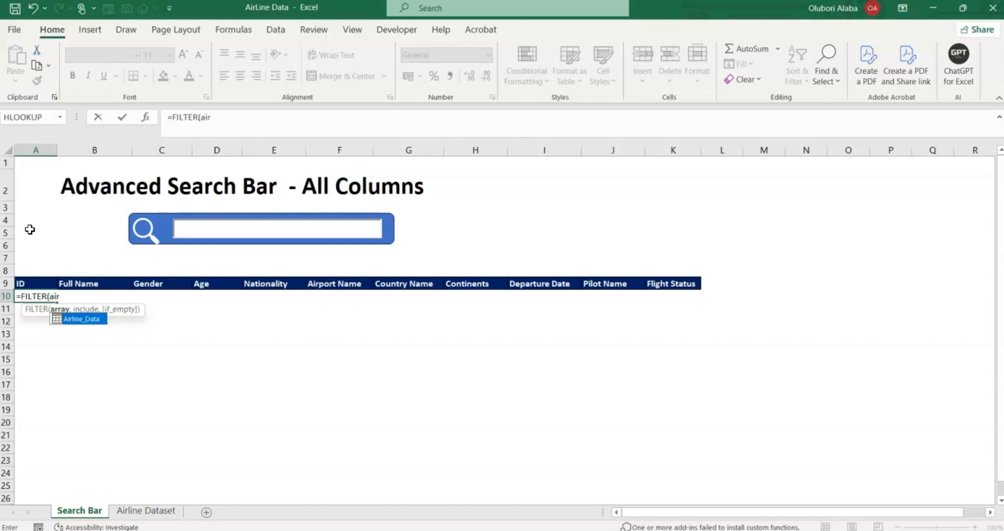
{"action": "double_click", "coordinate": [75, 324]}
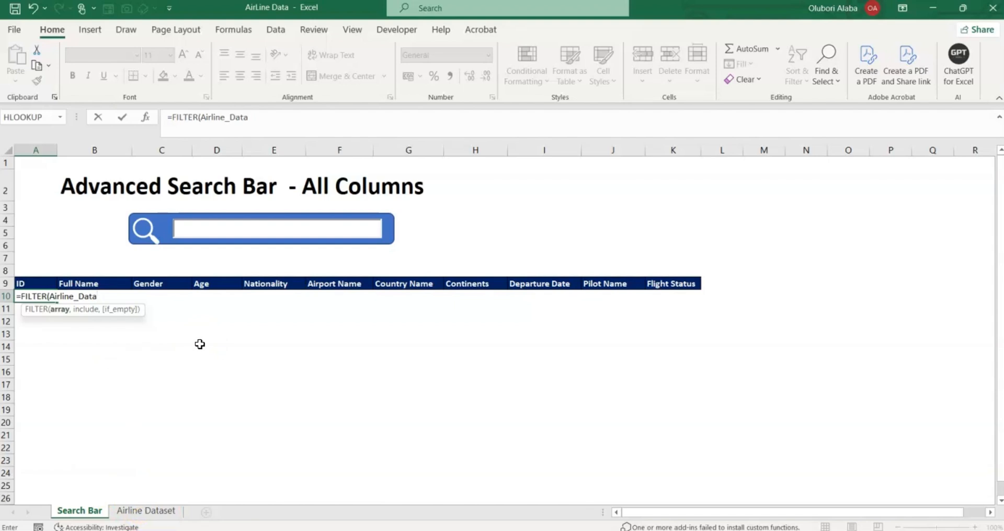
Add NOT(ISERROR(SEARCH(A1, as FILTER's include condition in the A10 formula.
{"action": "type", "text": ","}
{"action": "type", "text": "Not"}
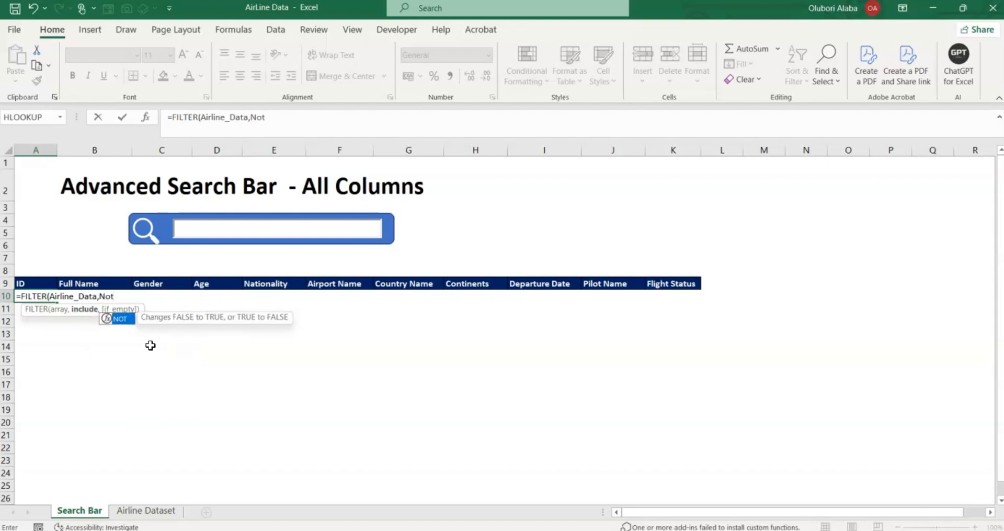
{"action": "key", "text": "Tab"}
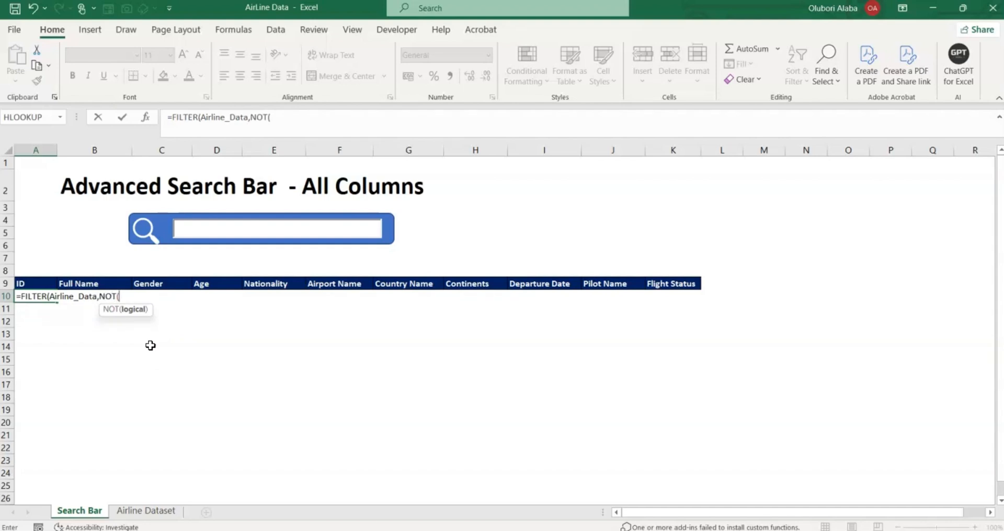
{"action": "type", "text": "is"}
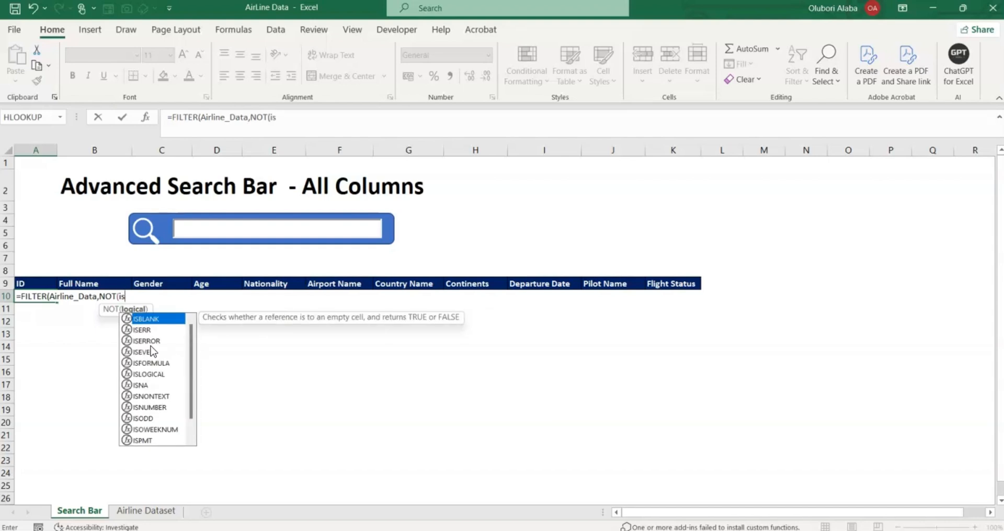
{"action": "type", "text": "err"}
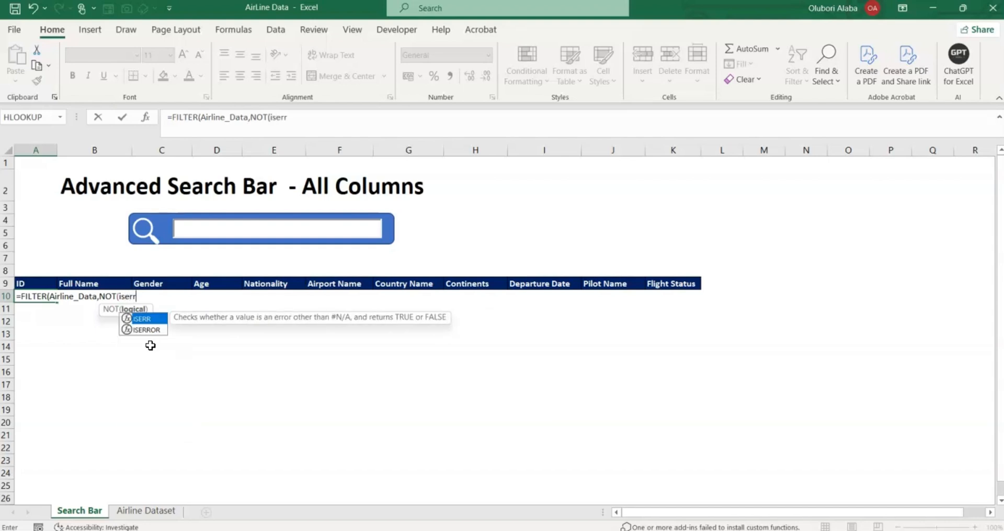
{"action": "key", "text": "Down"}
{"action": "key", "text": "Tab"}
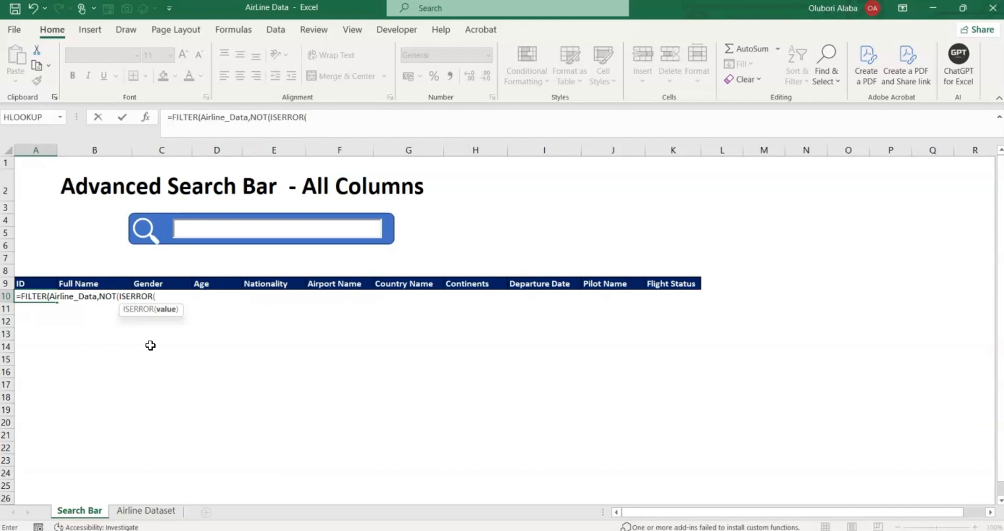
{"action": "type", "text": "sear"}
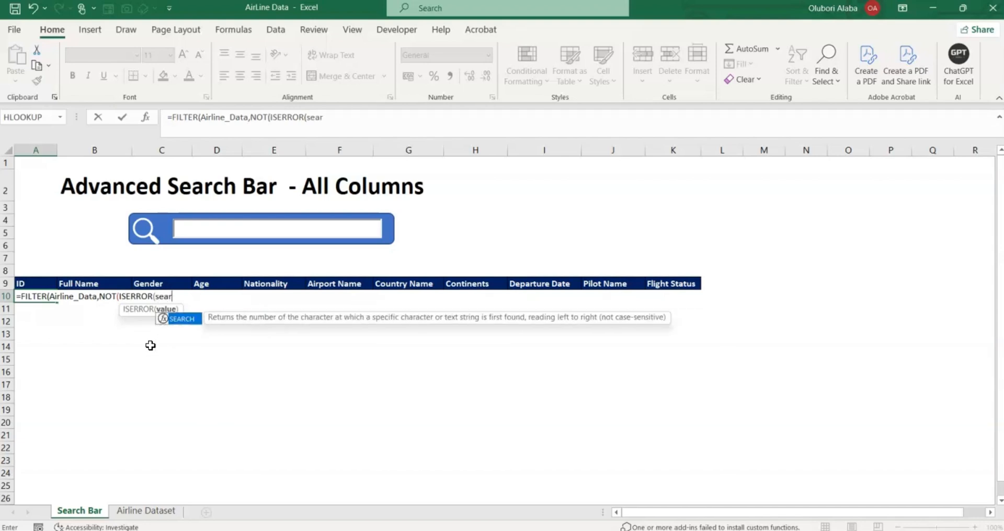
{"action": "key", "text": "Tab"}
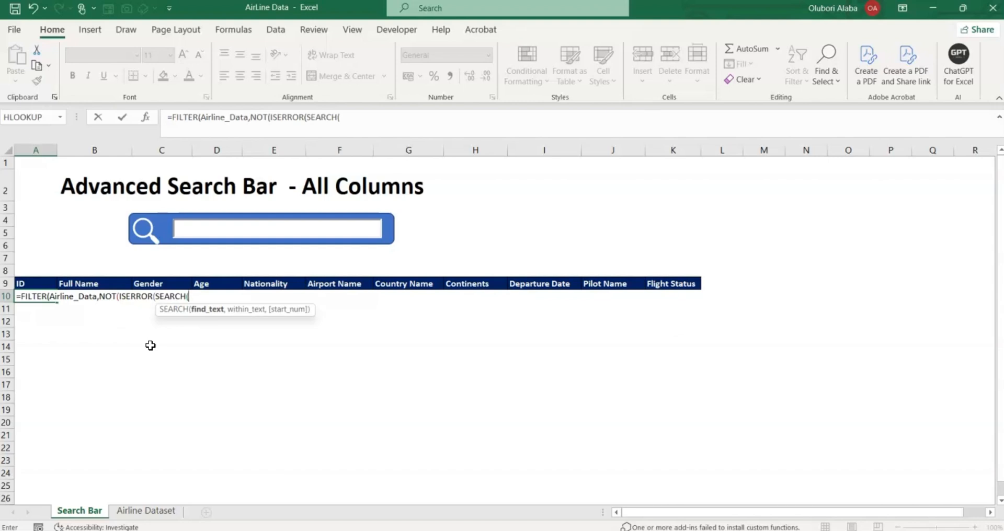
{"action": "left_click", "coordinate": [211, 318]}
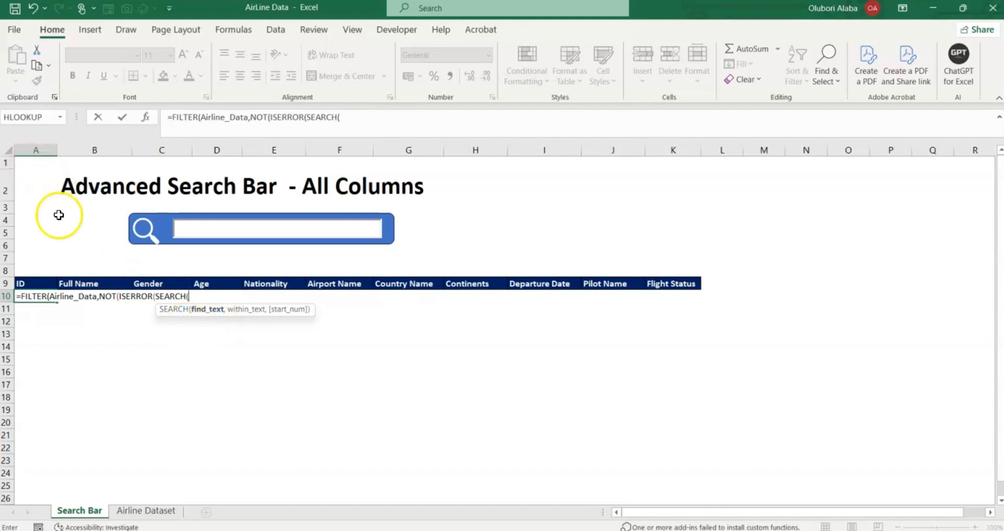
{"action": "type", "text": "A1"}
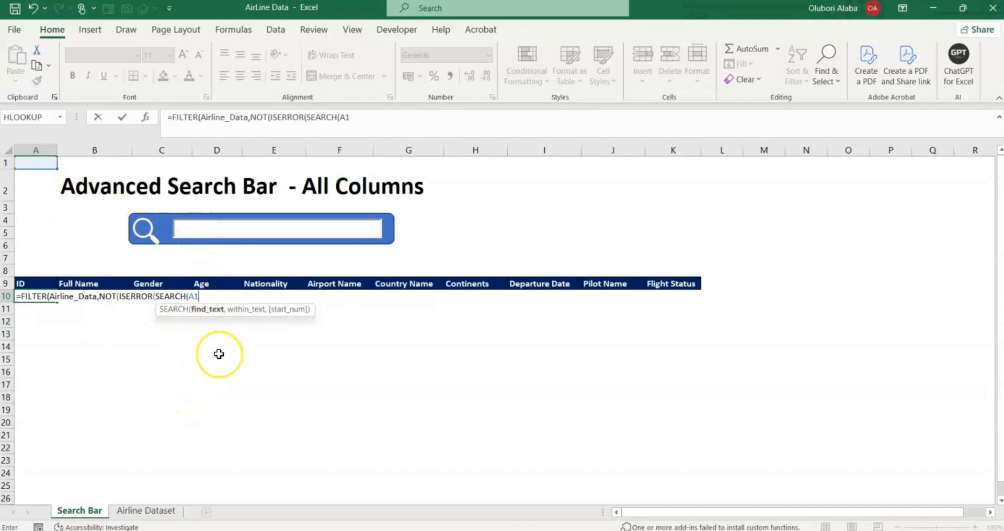
{"action": "type", "text": ","}
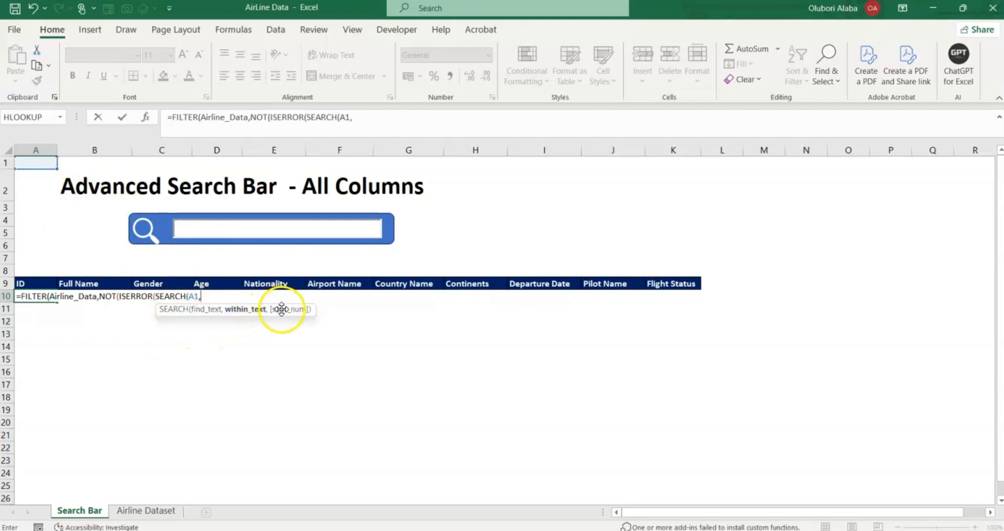
Make SEARCH look within Airline_Data[ID], followed by & to join further columns.
{"action": "left_click_drag", "start_coordinate": [277, 304], "coordinate": [288, 338]}
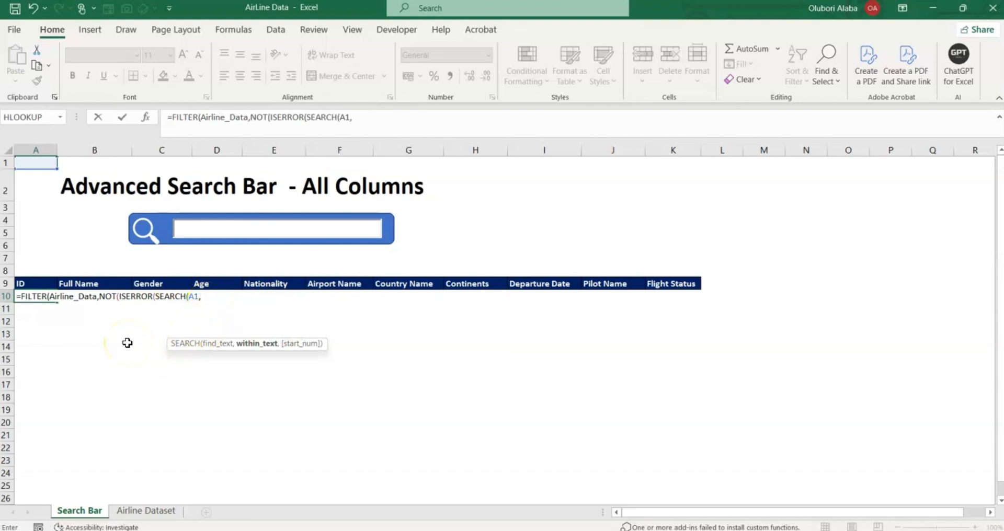
{"action": "type", "text": "ai"}
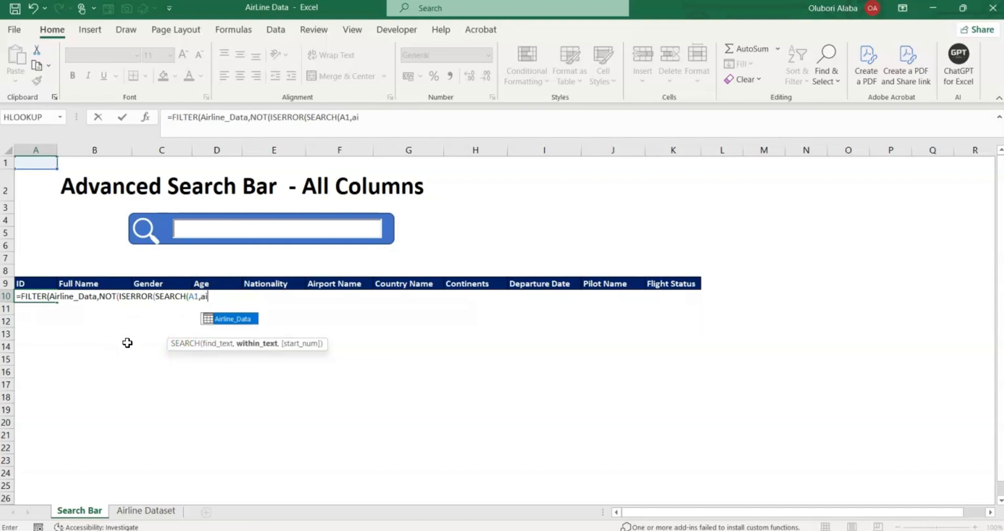
{"action": "type", "text": "r"}
{"action": "key", "text": "Tab"}
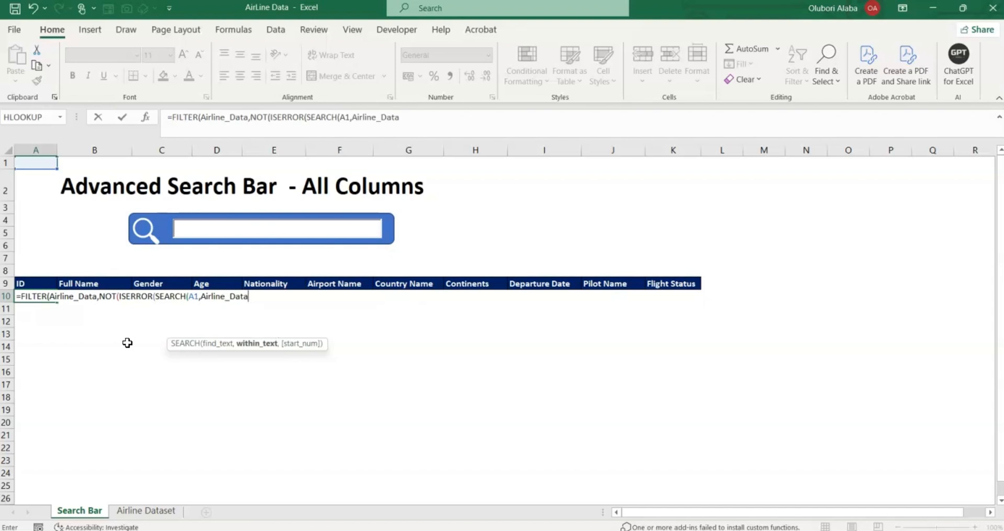
{"action": "type", "text": "["}
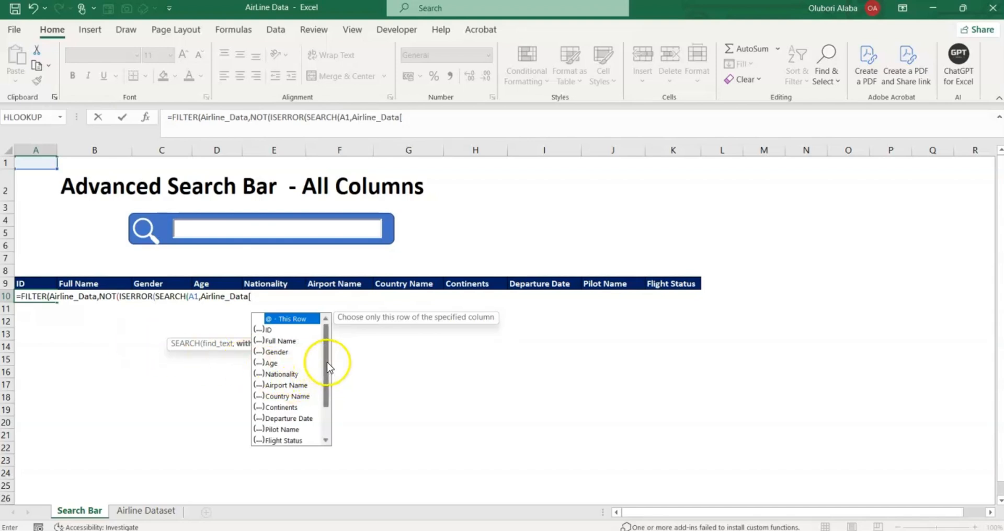
{"action": "mouse_move", "coordinate": [327, 363]}
{"action": "left_mouse_down"}
{"action": "mouse_move", "coordinate": [327, 394]}
{"action": "mouse_move", "coordinate": [333, 353]}
{"action": "left_mouse_up"}
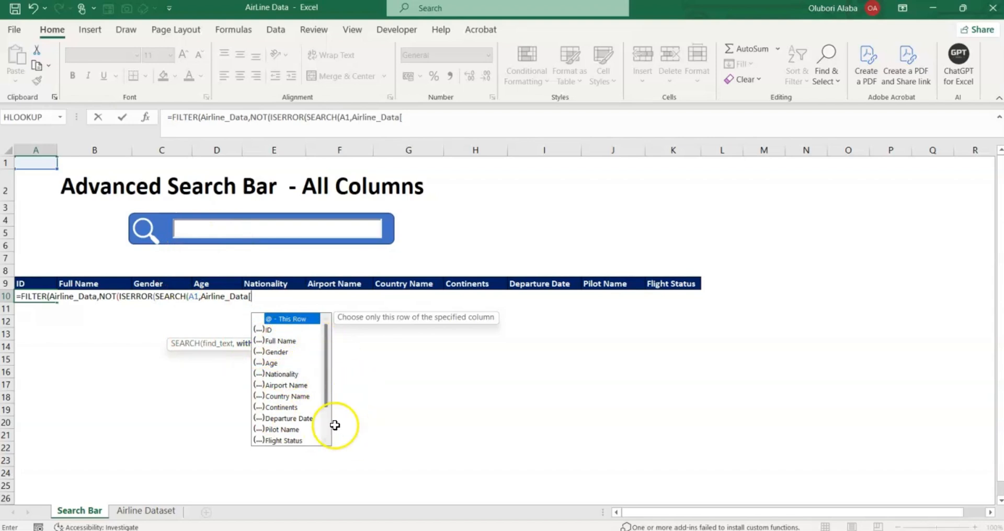
{"action": "double_click", "coordinate": [268, 331]}
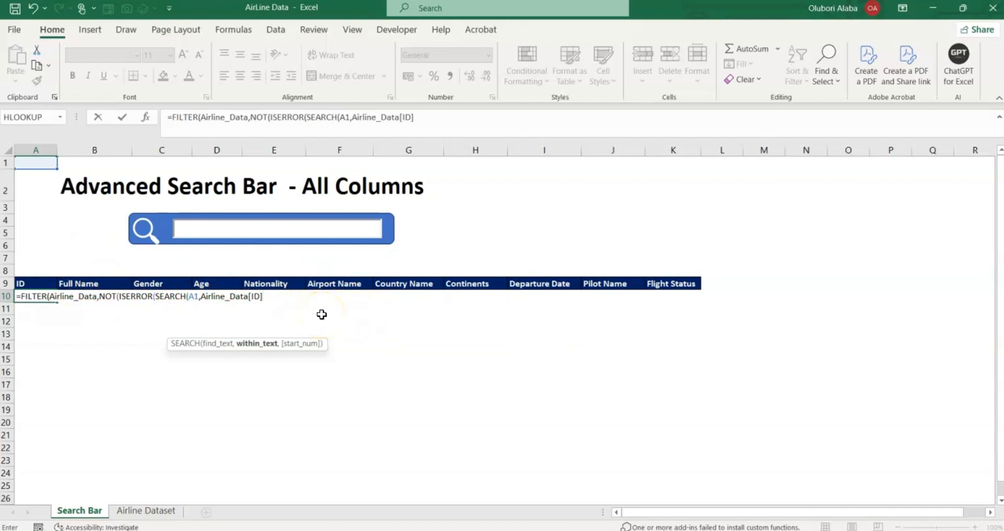
{"action": "type", "text": "&"}
Append the "*"& separator after [ID] and copy the &"*"& fragment for reuse.
{"action": "type", "text": "\"*"}
{"action": "type", "text": "\"&"}
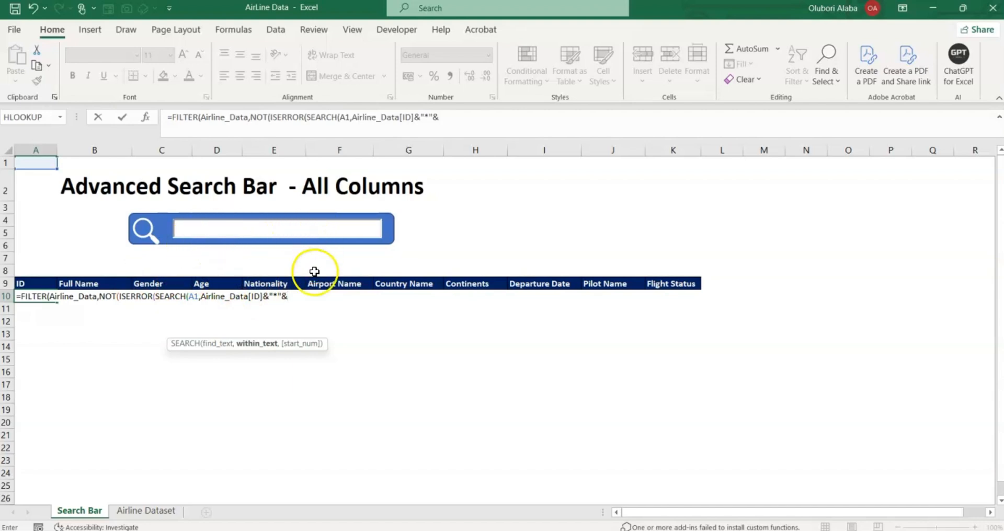
{"action": "left_click", "coordinate": [287, 298]}
{"action": "left_click_drag", "start_coordinate": [287, 298], "coordinate": [264, 298]}
{"action": "right_click", "coordinate": [279, 299]}
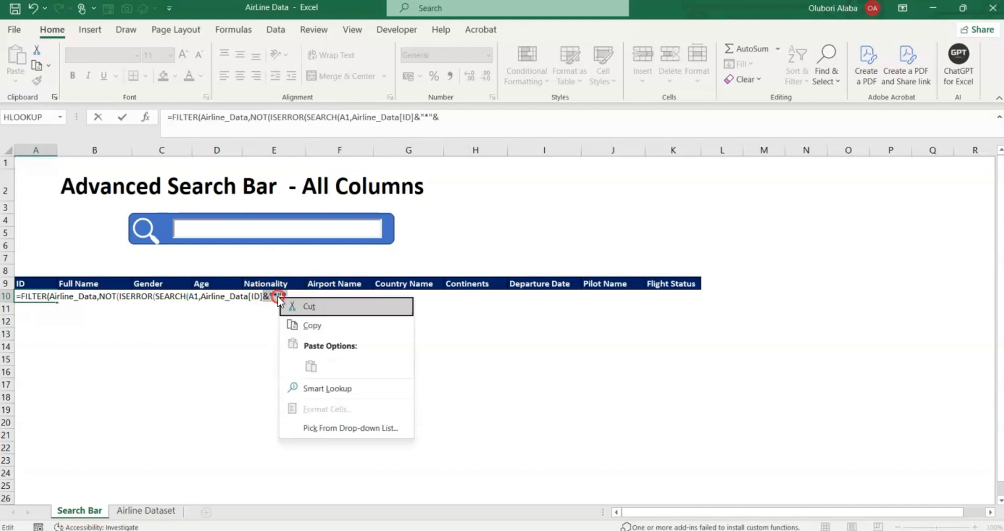
{"action": "left_click", "coordinate": [301, 325]}
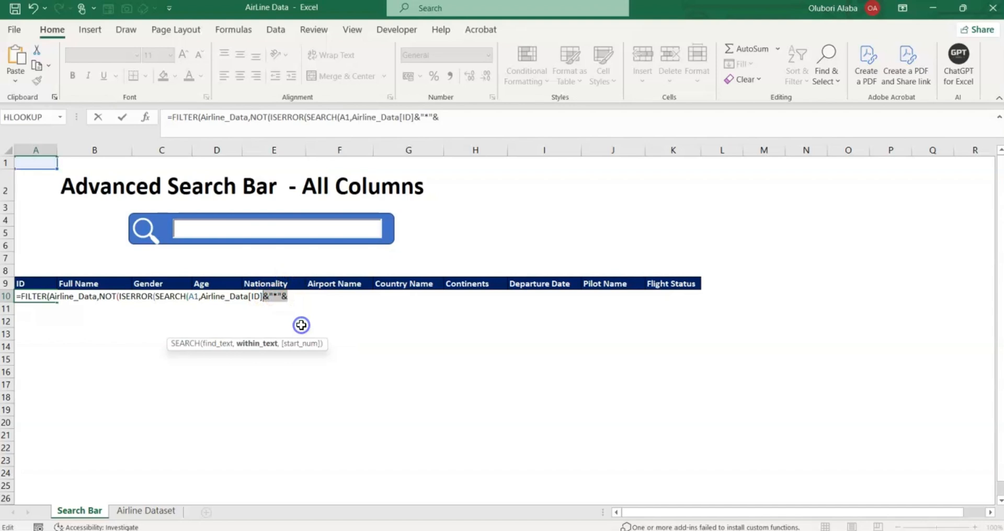
{"action": "left_click", "coordinate": [293, 297]}
Join Airline_Data[Full Name] followed by another &"*"& separator.
{"action": "type", "text": "air"}
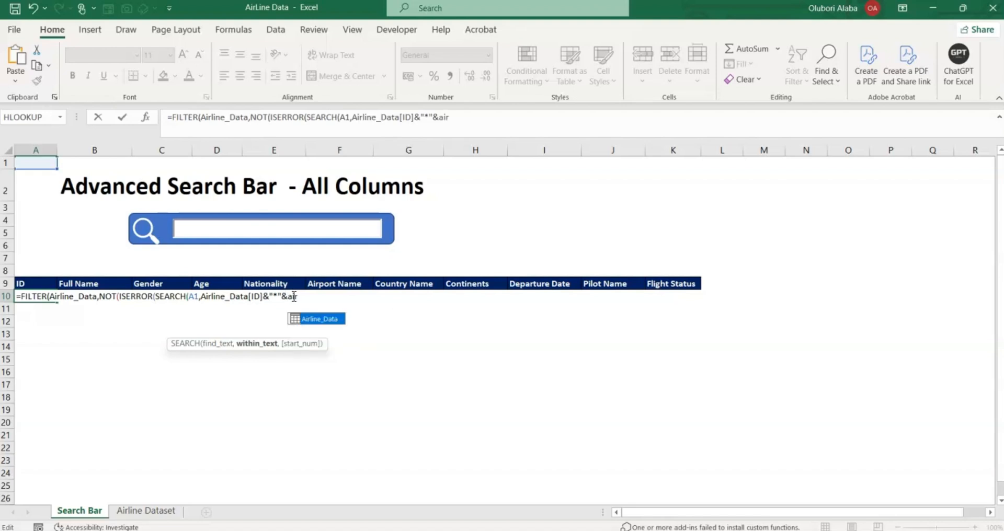
{"action": "key", "text": "Tab"}
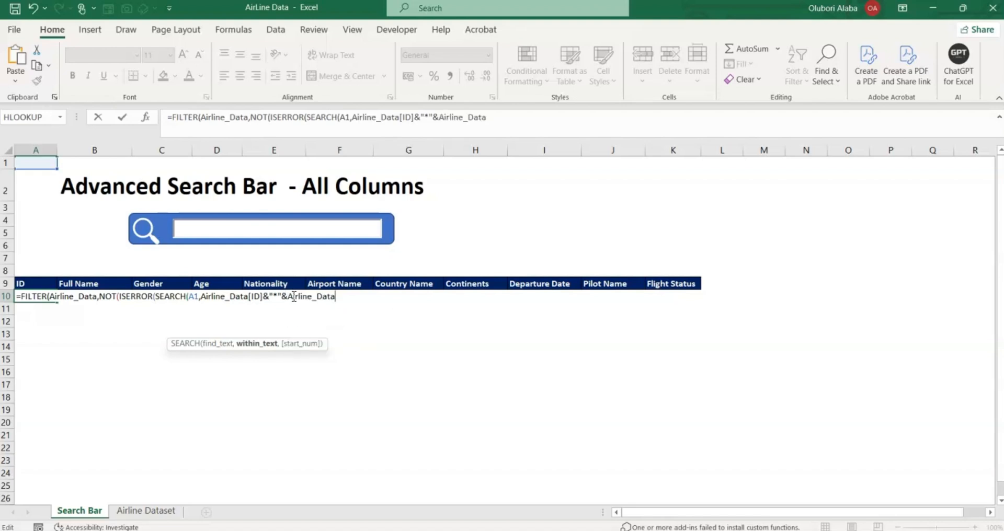
{"action": "type", "text": "["}
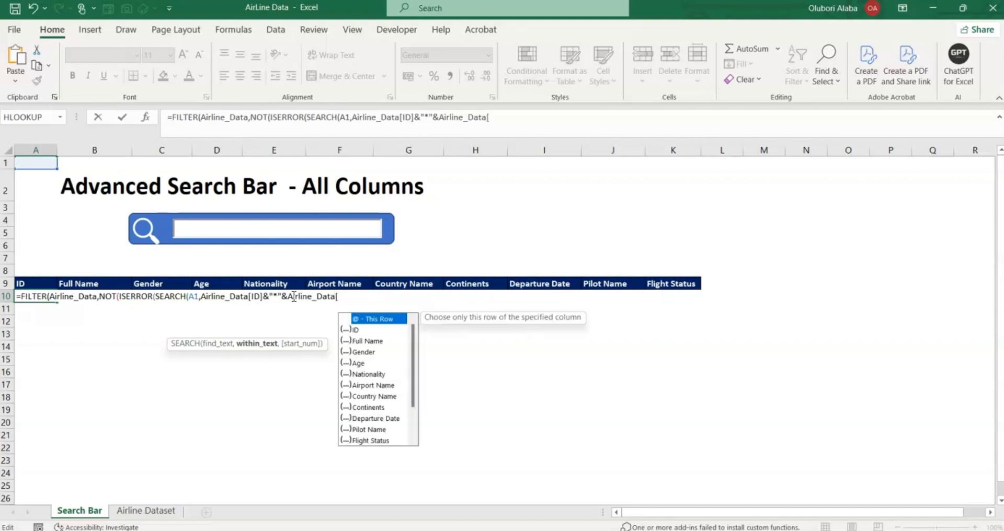
{"action": "double_click", "coordinate": [358, 340]}
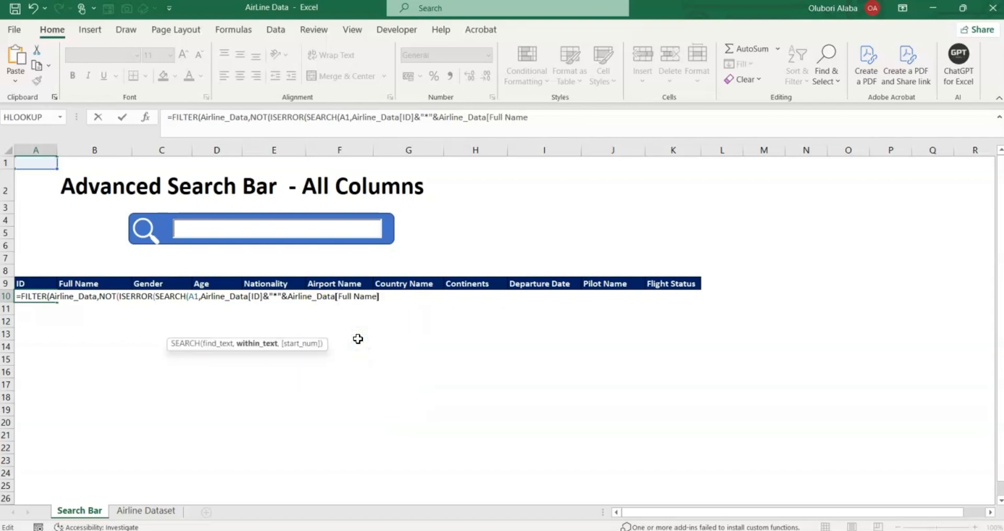
{"action": "type", "text": "]&\"*\"&"}
Add Airline_Data[Gender] and paste the remaining column references through [Flight Status].
{"action": "type", "text": "air"}
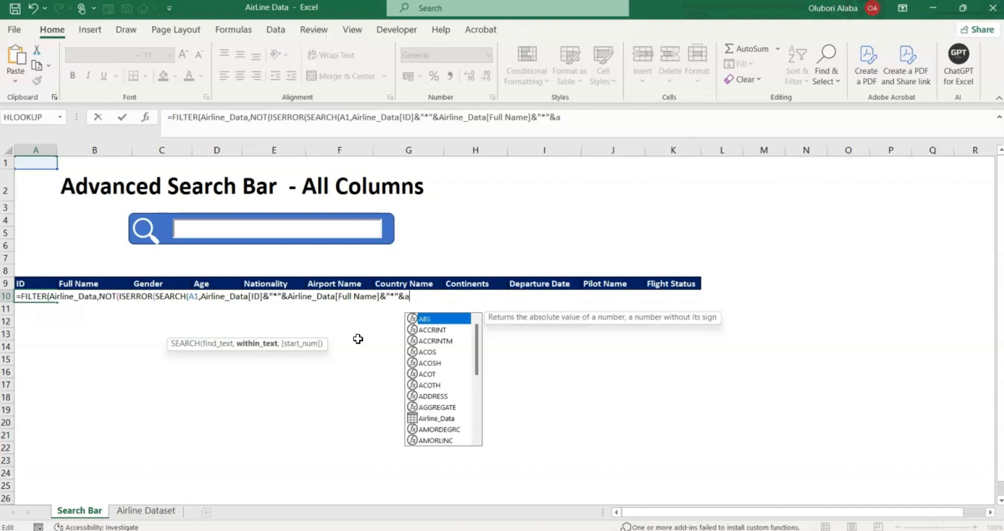
{"action": "key", "text": "Tab"}
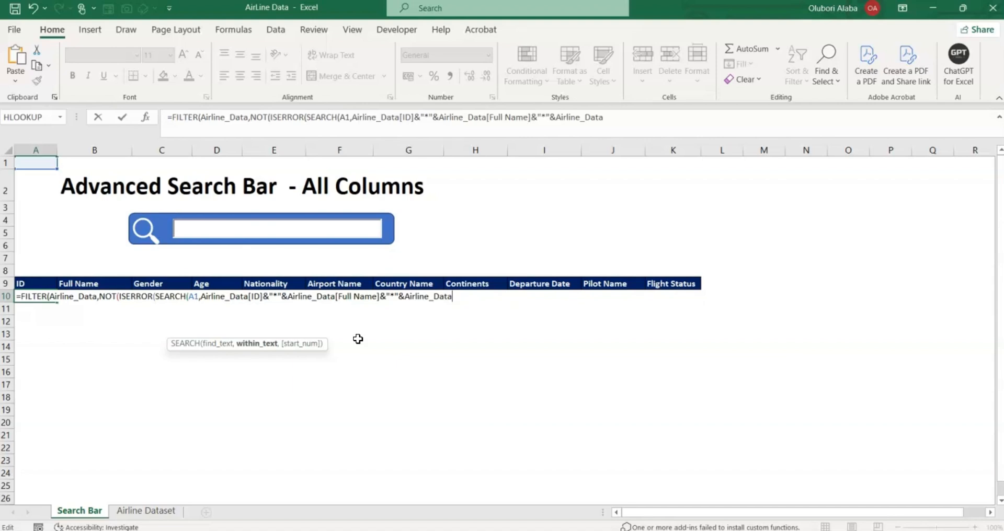
{"action": "type", "text": "["}
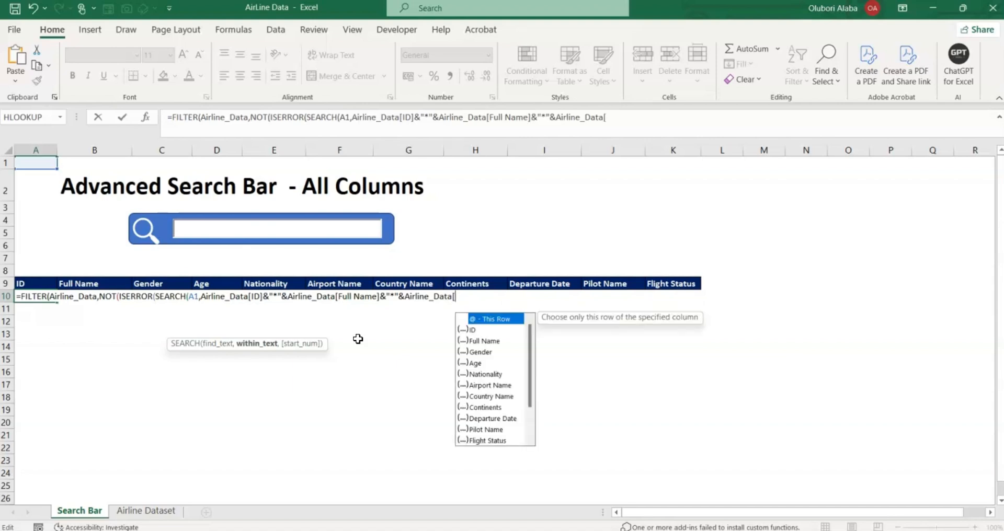
{"action": "double_click", "coordinate": [474, 353]}
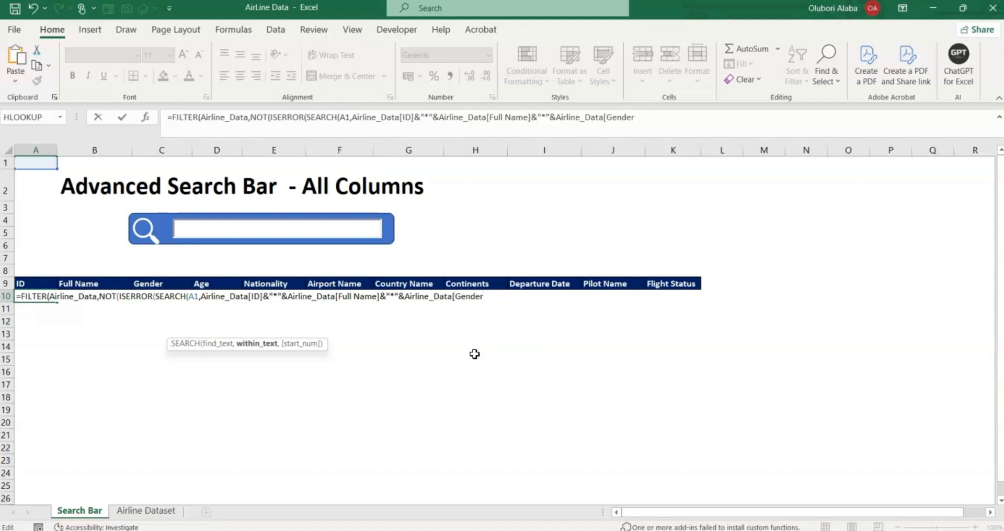
{"action": "type", "text": "]"}
{"action": "key", "text": "ctrl+v"}
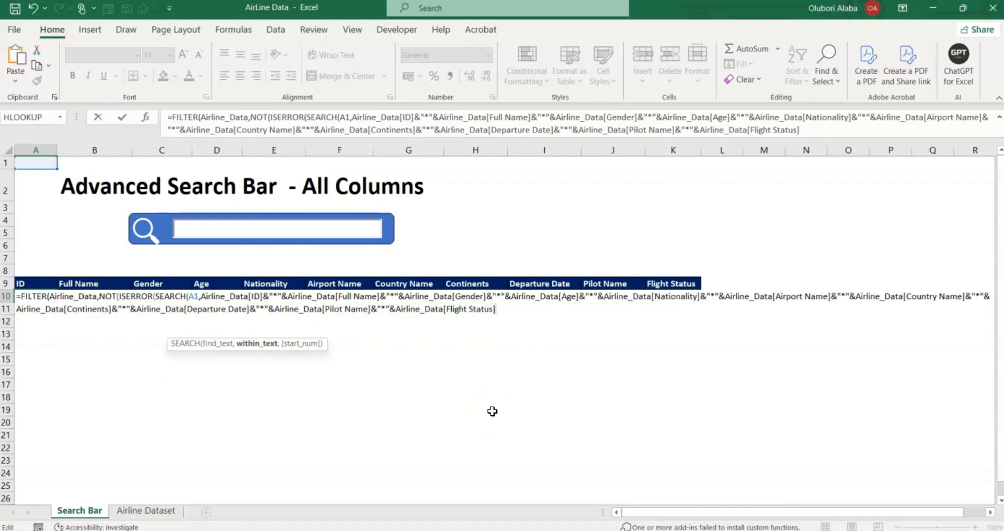
Finish the A10 formula with ))),"Not Found") and enter it so the results spill.
{"action": "type", "text": ")"}
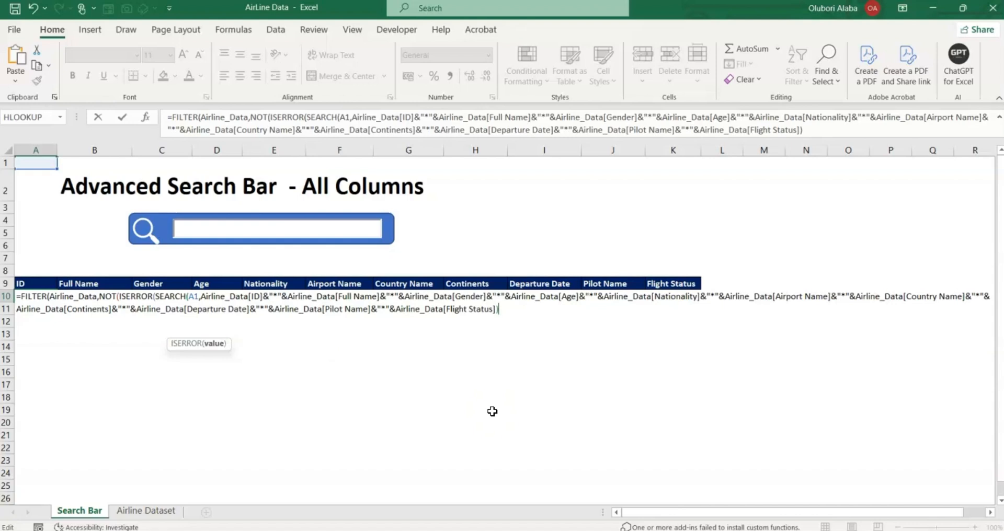
{"action": "type", "text": ")"}
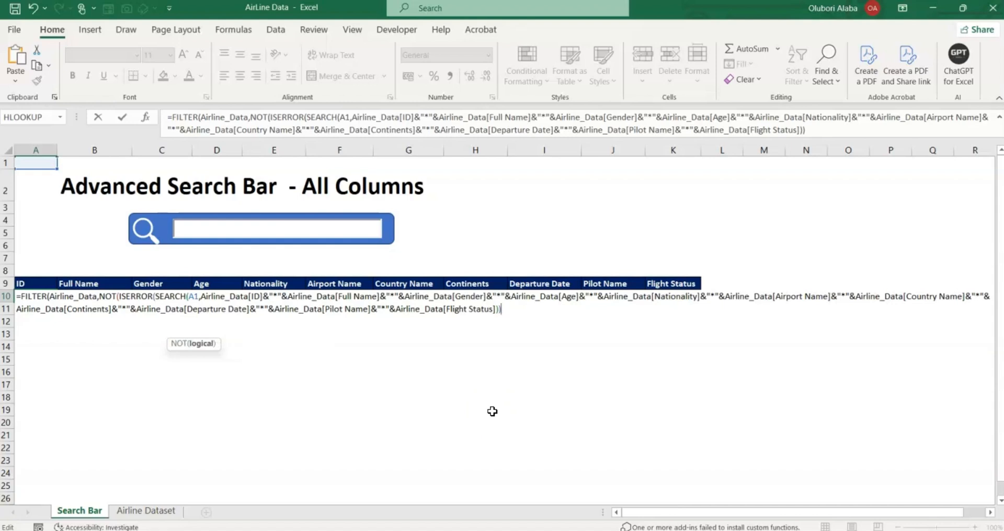
{"action": "type", "text": ")"}
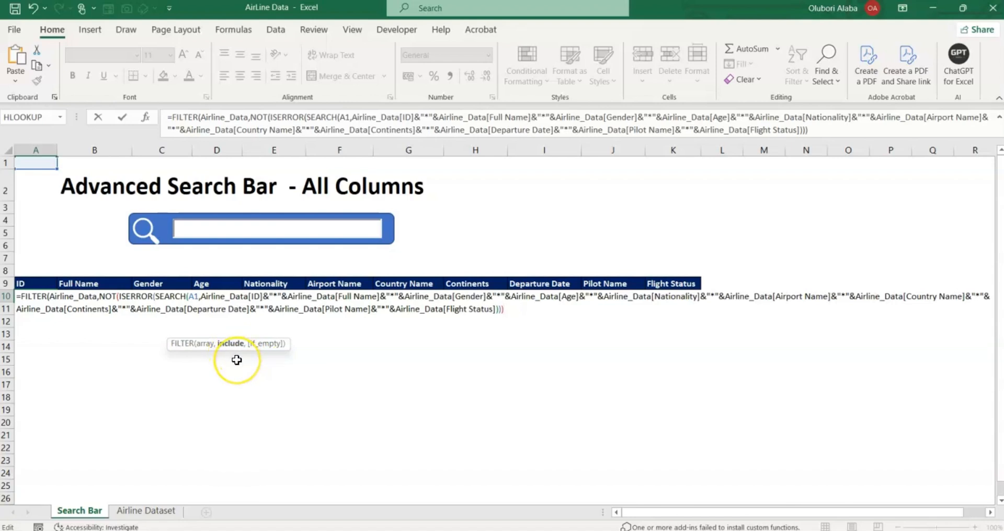
{"action": "type", "text": ","}
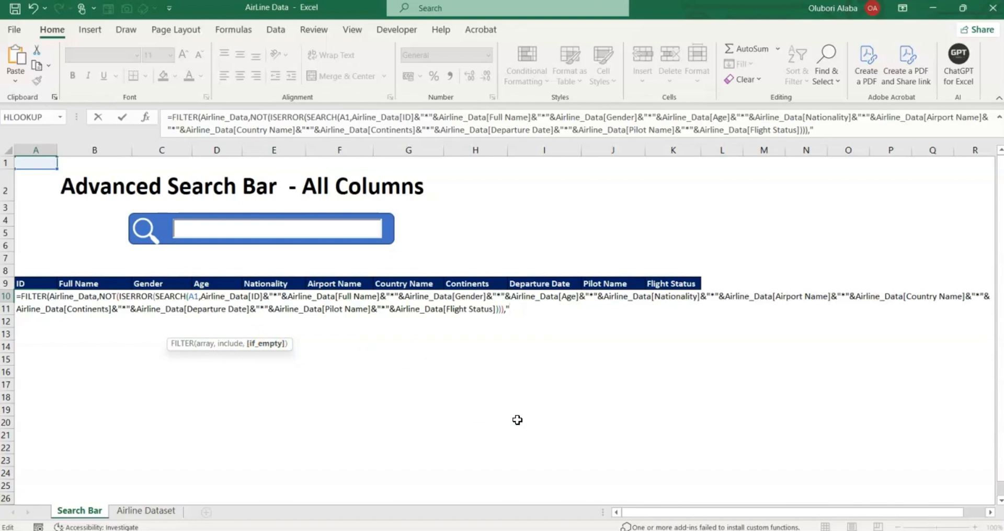
{"action": "type", "text": "Not Found"}
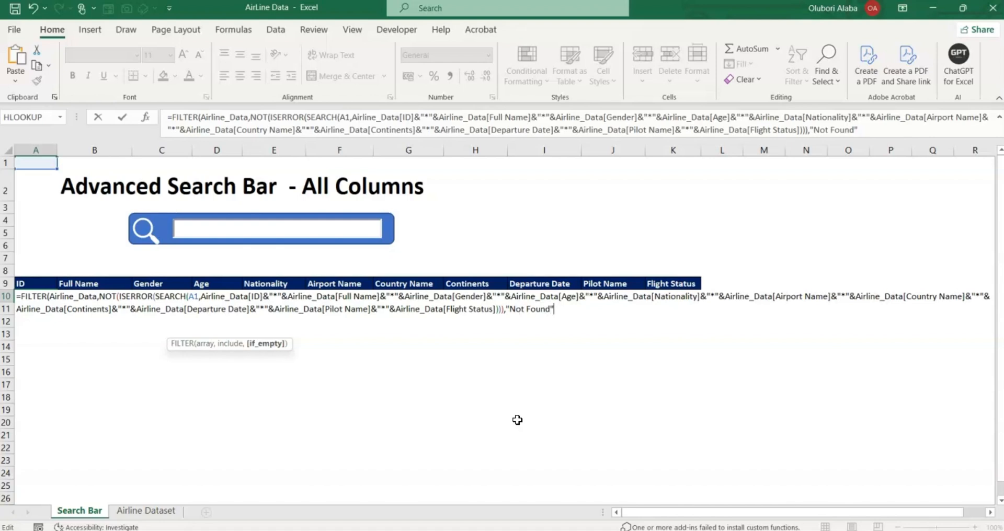
{"action": "type", "text": ")"}
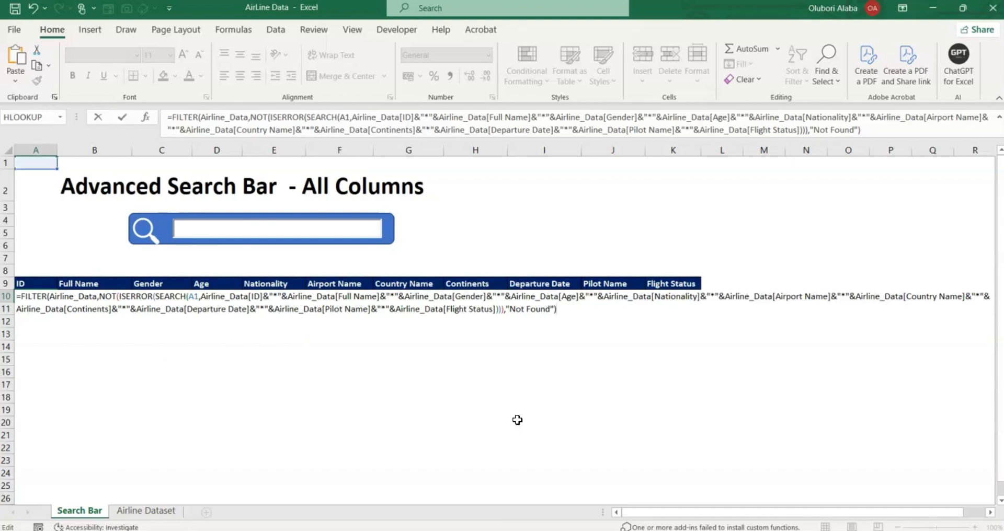
{"action": "key", "text": "Return"}
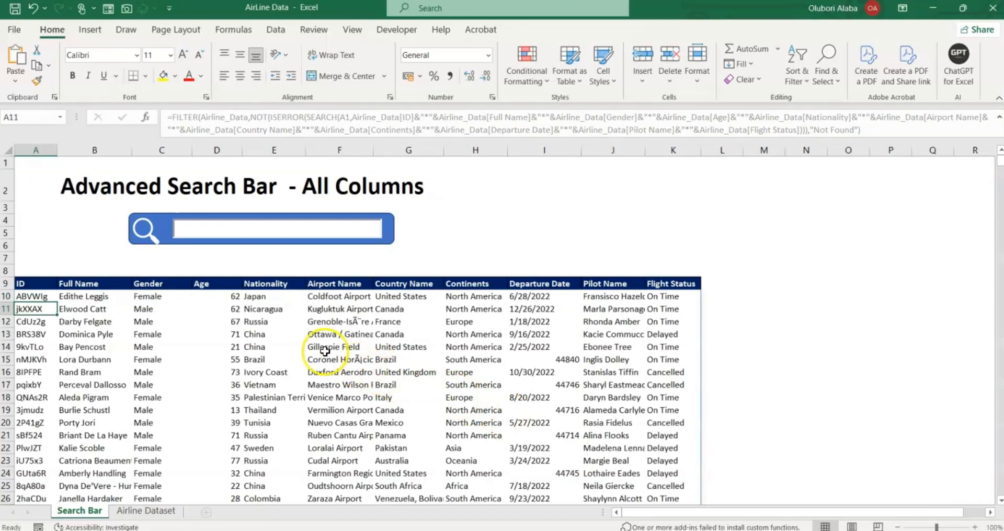
{"action": "scroll", "coordinate": [321, 340], "scroll_direction": "down", "scroll_amount": 4}
{"action": "scroll", "coordinate": [321, 343], "scroll_direction": "up", "scroll_amount": 4}
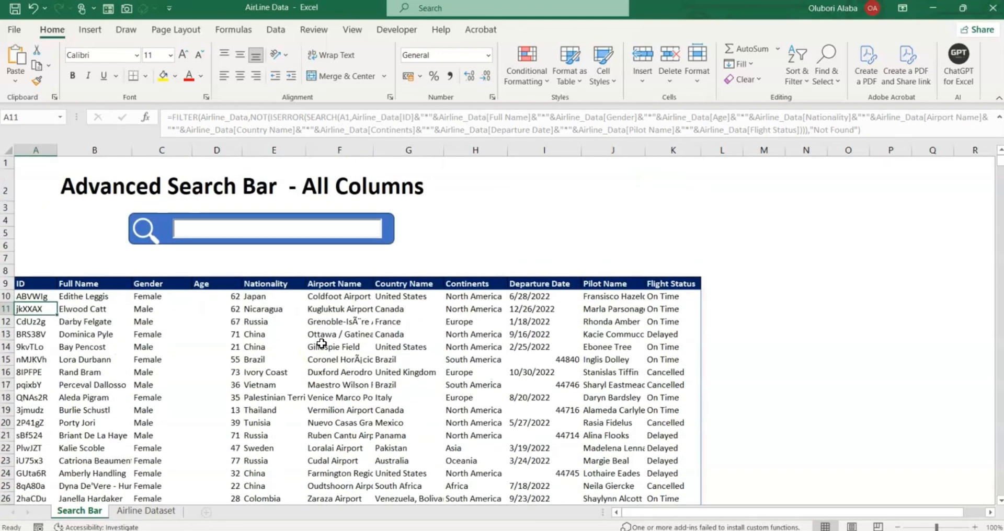
{"action": "left_click", "coordinate": [34, 295]}
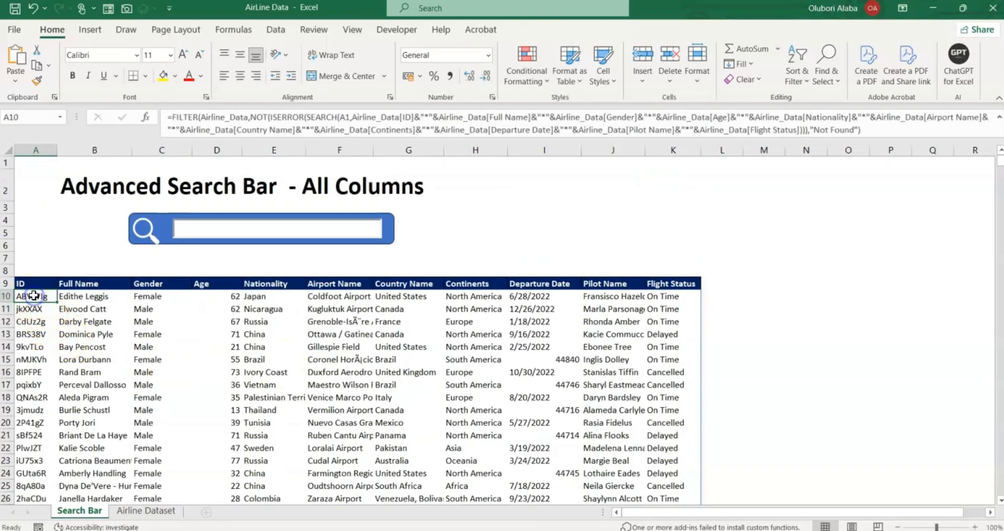
{"action": "key", "text": "ctrl+shift+Down"}
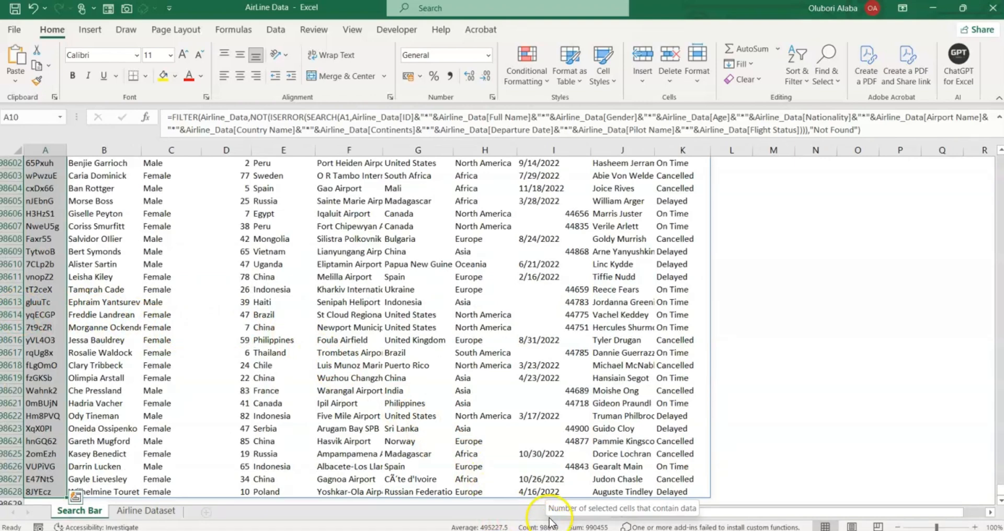
{"action": "left_click", "coordinate": [389, 338]}
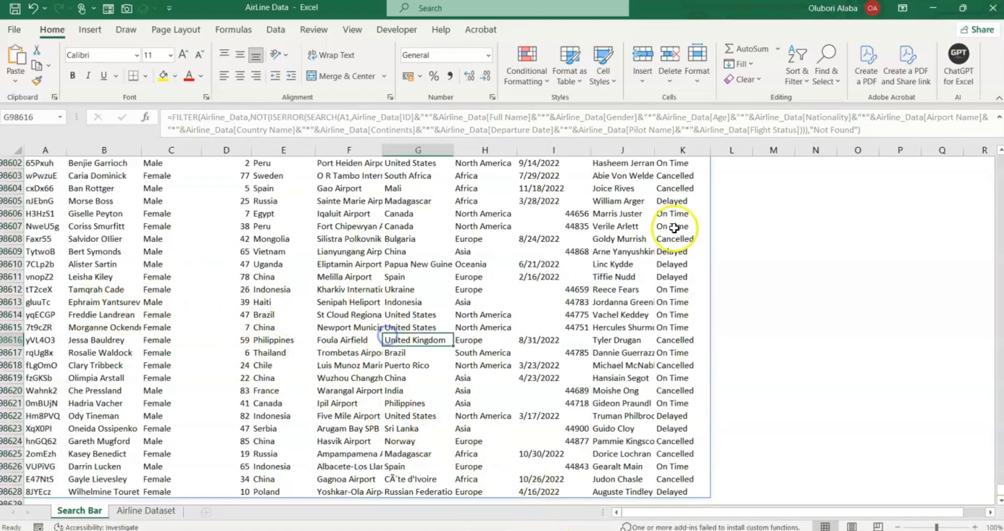
{"action": "left_click_drag", "start_coordinate": [998, 494], "coordinate": [999, 152]}
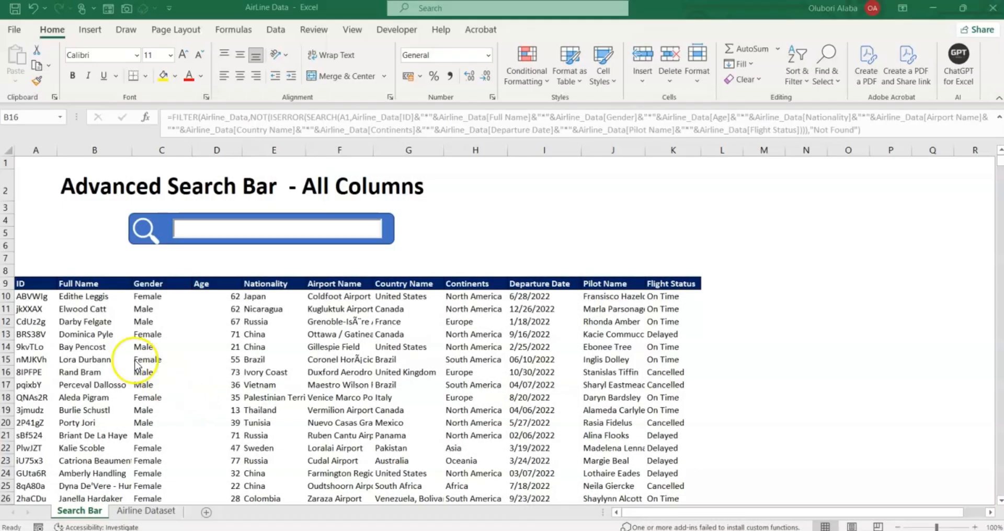
Test the search box with female, erase it, then type japan to filter matching rows.
{"action": "left_click", "coordinate": [198, 226]}
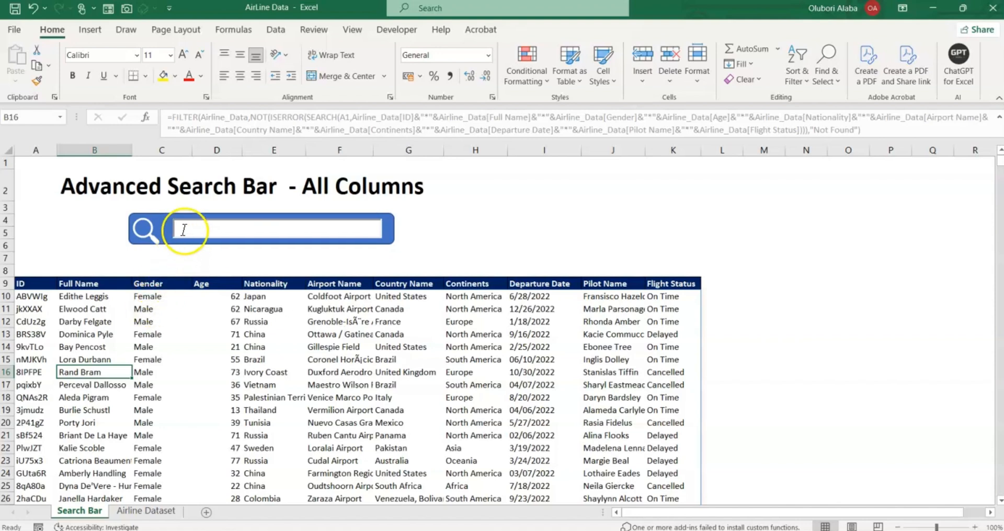
{"action": "left_click", "coordinate": [183, 230]}
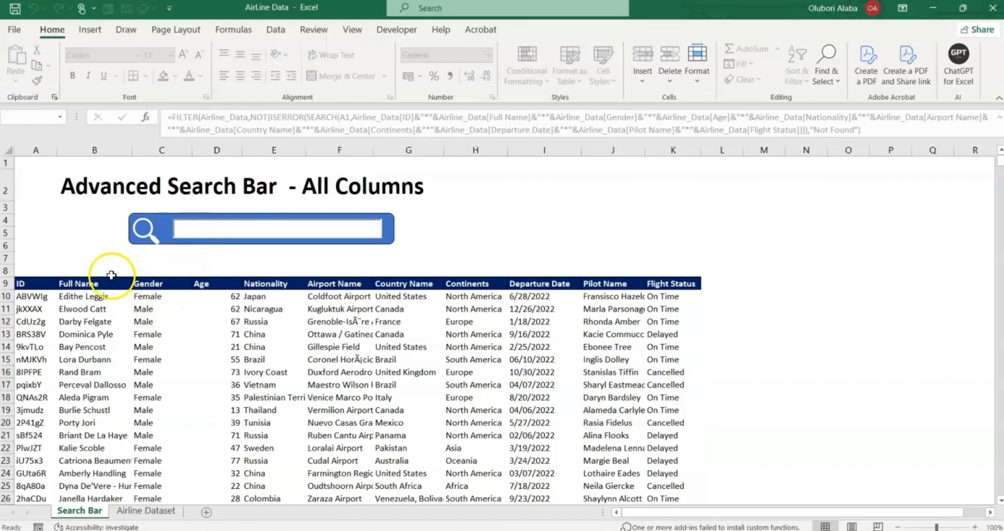
{"action": "type", "text": "f"}
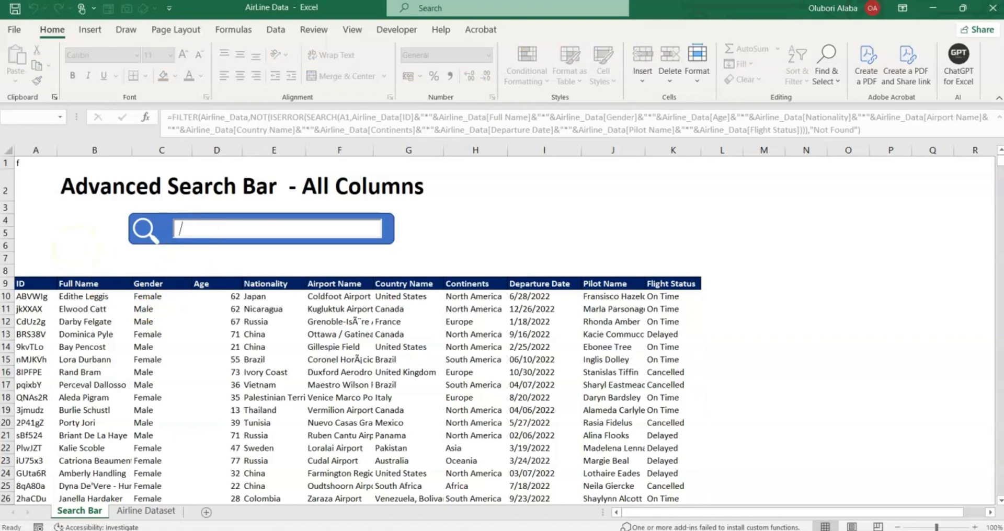
{"action": "type", "text": "emale"}
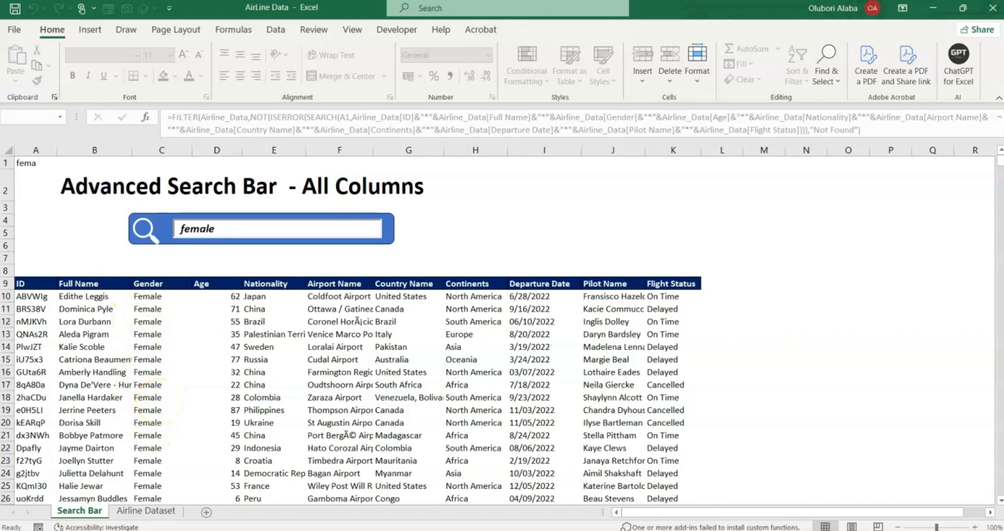
{"action": "key", "text": "BackSpace"}
{"action": "key", "text": "BackSpace"}
{"action": "key", "text": "BackSpace"}
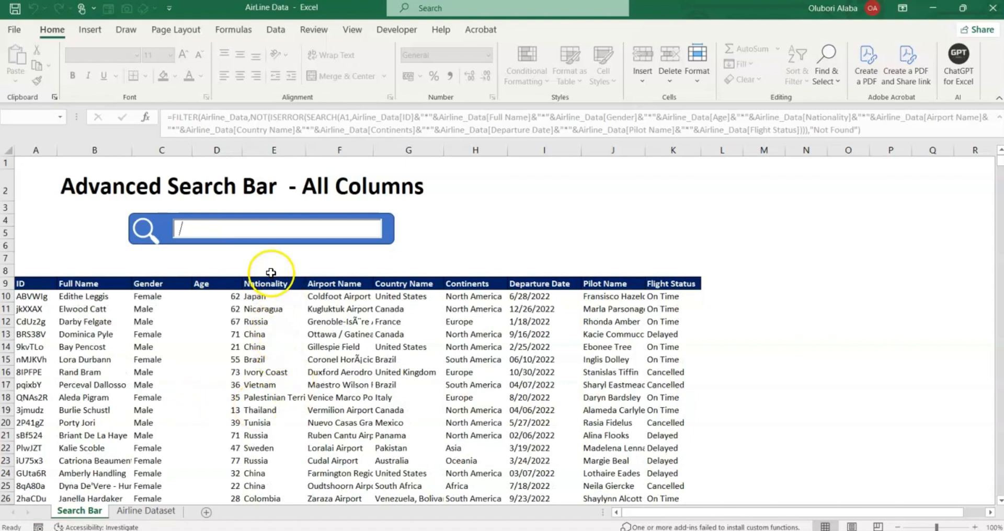
{"action": "left_click", "coordinate": [220, 226]}
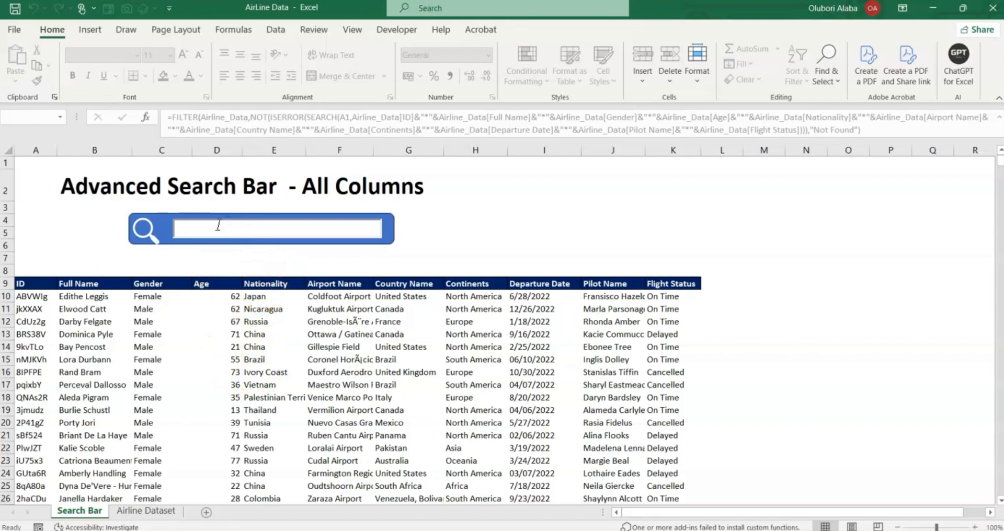
{"action": "type", "text": "japan"}
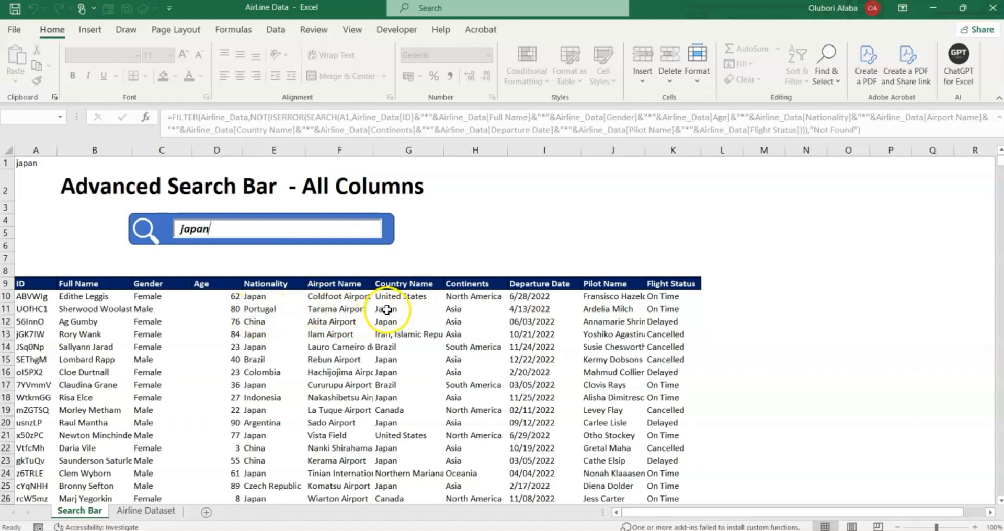
Select the Nationality and Country Name result columns to verify the Japan matches.
{"action": "left_click_drag", "start_coordinate": [264, 284], "coordinate": [260, 465]}
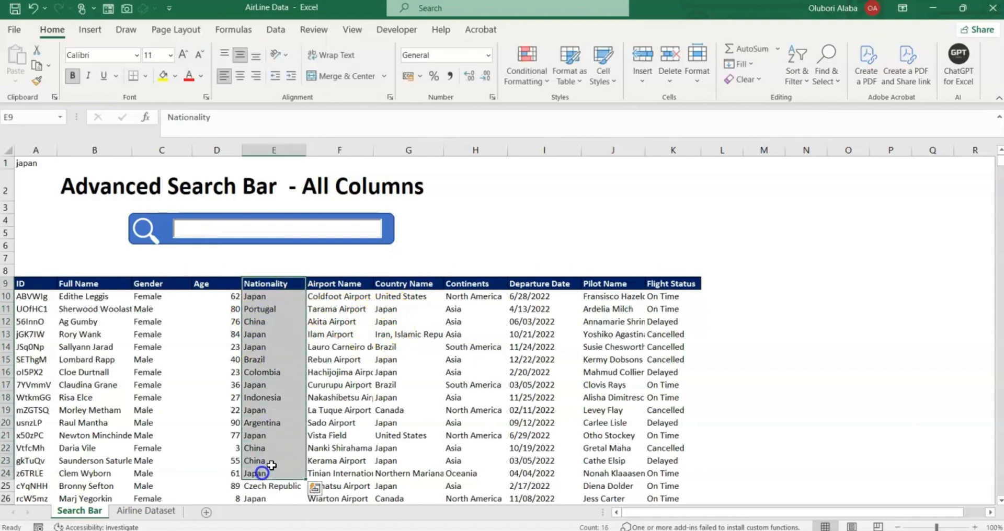
{"action": "left_click", "coordinate": [408, 286]}
{"action": "left_click_drag", "start_coordinate": [407, 285], "coordinate": [414, 447]}
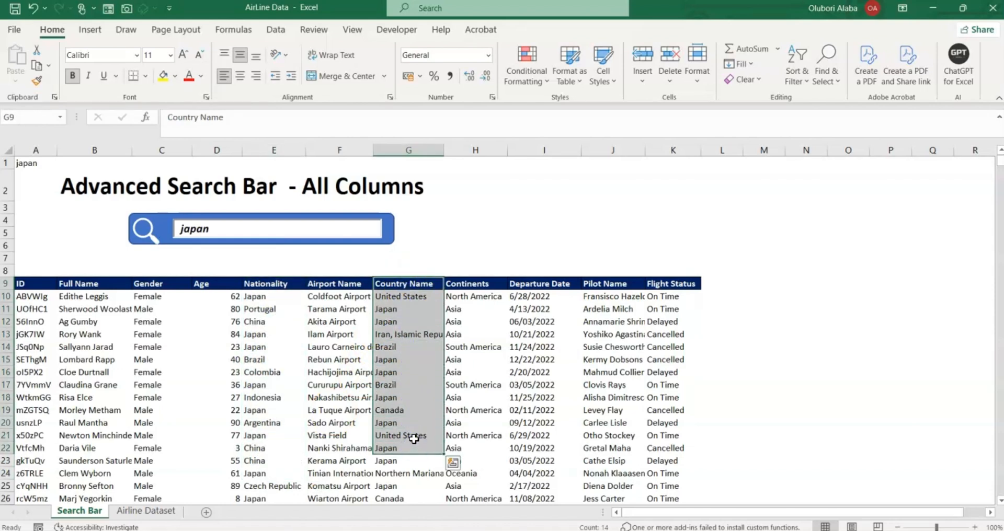
Replace the japan search with europe, then delete it to leave the search empty.
{"action": "left_click", "coordinate": [290, 266]}
{"action": "left_click", "coordinate": [252, 230]}
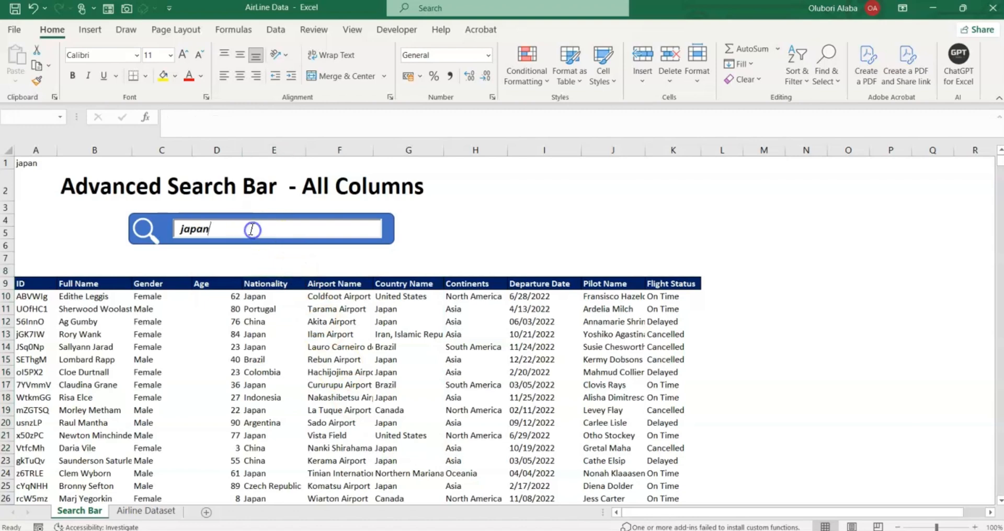
{"action": "key", "text": "BackSpace"}
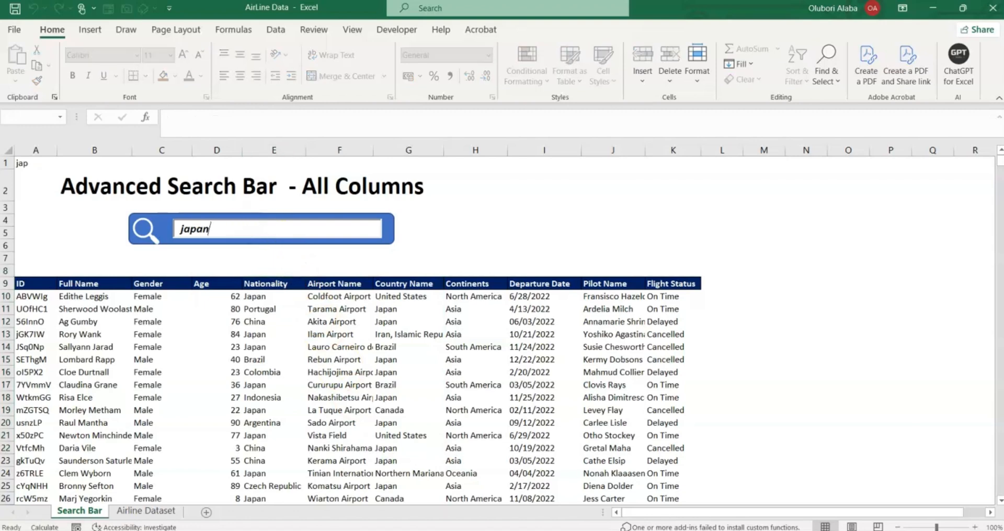
{"action": "key", "text": "BackSpace"}
{"action": "key", "text": "BackSpace"}
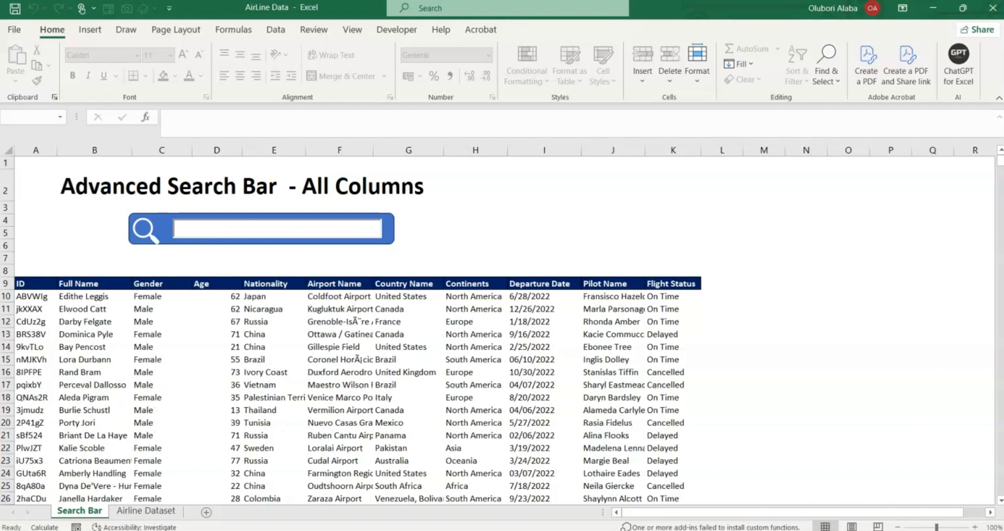
{"action": "type", "text": "euro"}
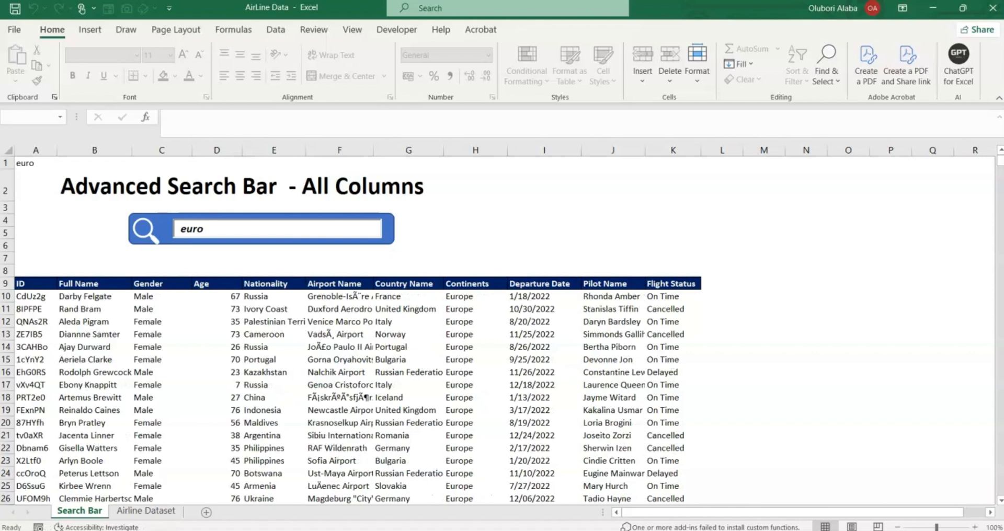
{"action": "type", "text": "pe"}
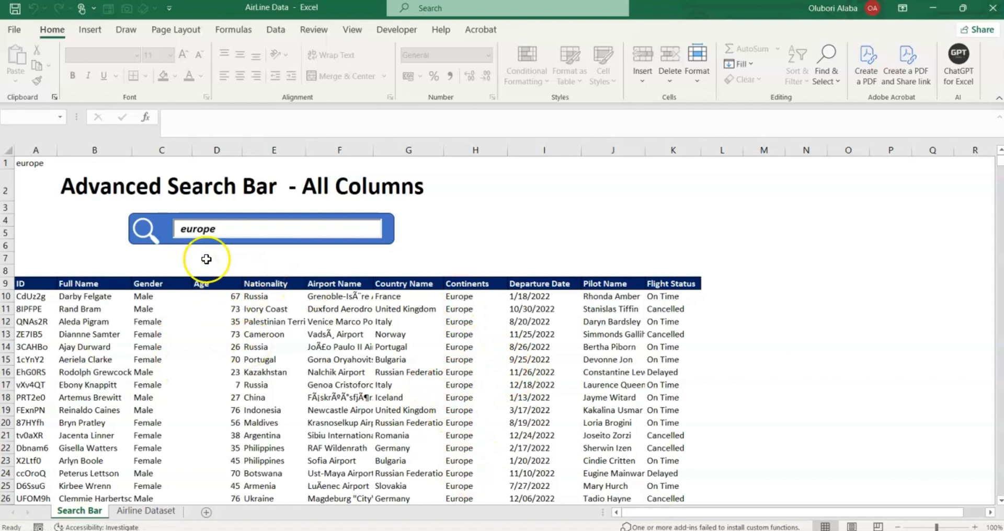
{"action": "left_click", "coordinate": [234, 233]}
{"action": "left_click_drag", "start_coordinate": [235, 233], "coordinate": [180, 225]}
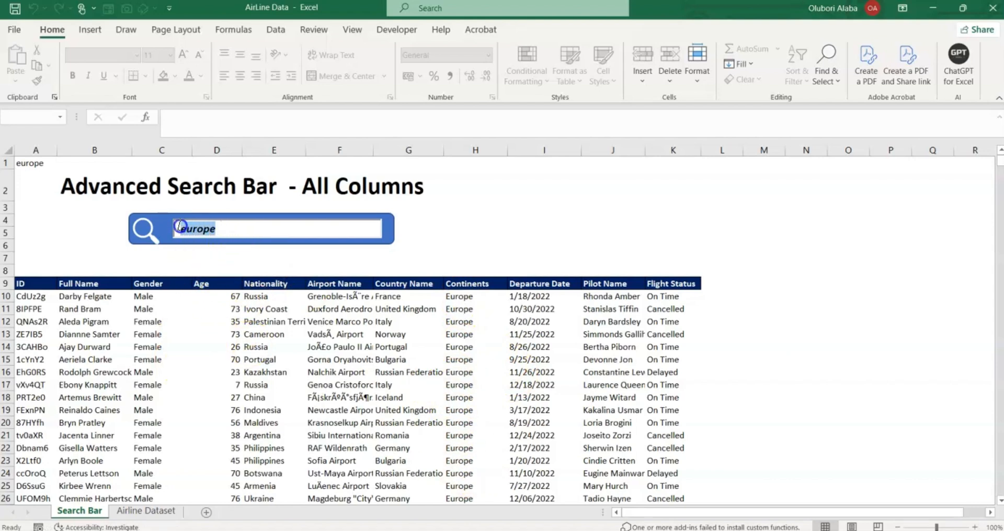
{"action": "key", "text": "BackSpace"}
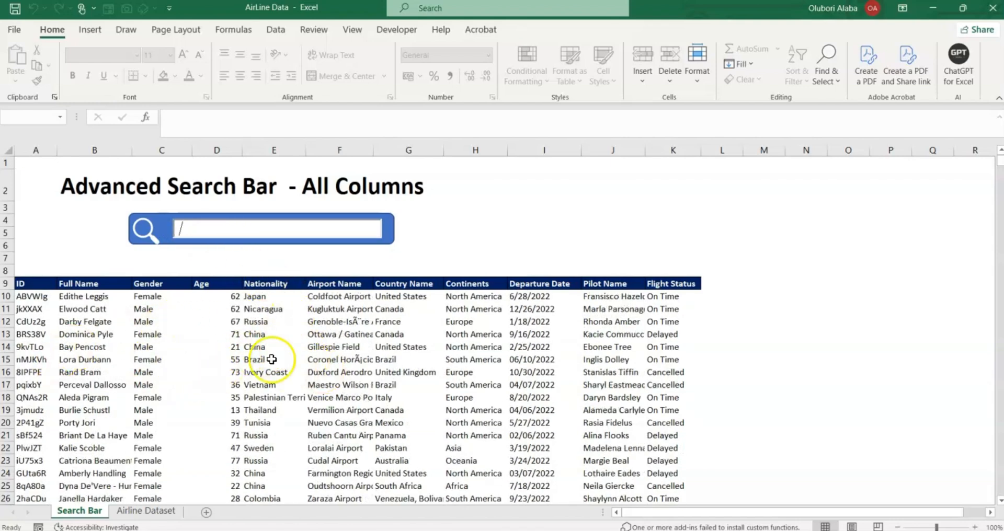
Copy the passenger ID in cell A56 of Airline Dataset and return to Search Bar.
{"action": "left_click", "coordinate": [157, 511]}
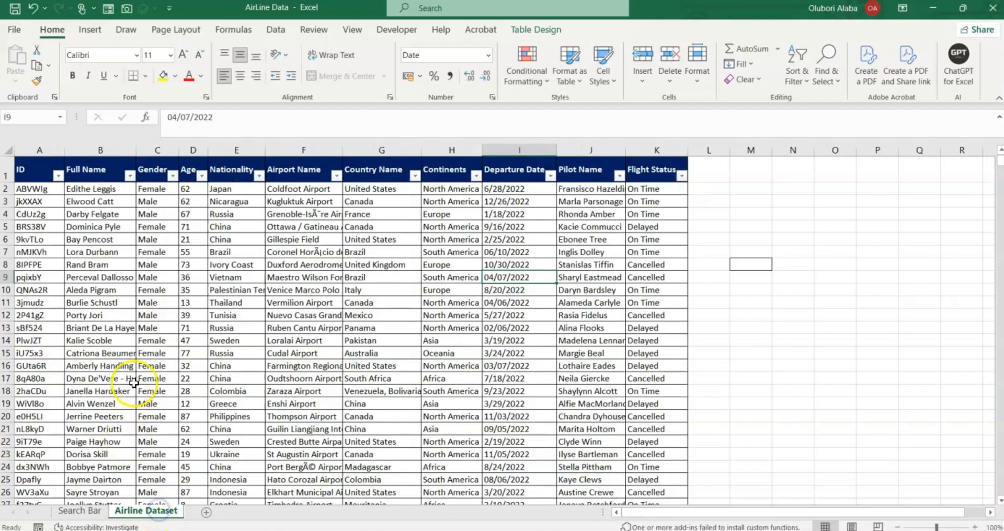
{"action": "scroll", "coordinate": [134, 381], "scroll_direction": "down", "scroll_amount": 13}
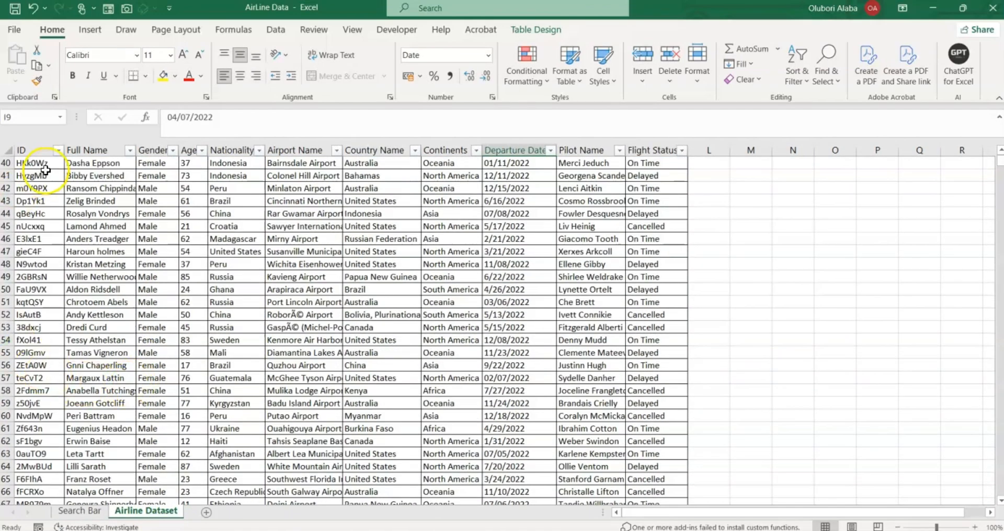
{"action": "left_click", "coordinate": [33, 365]}
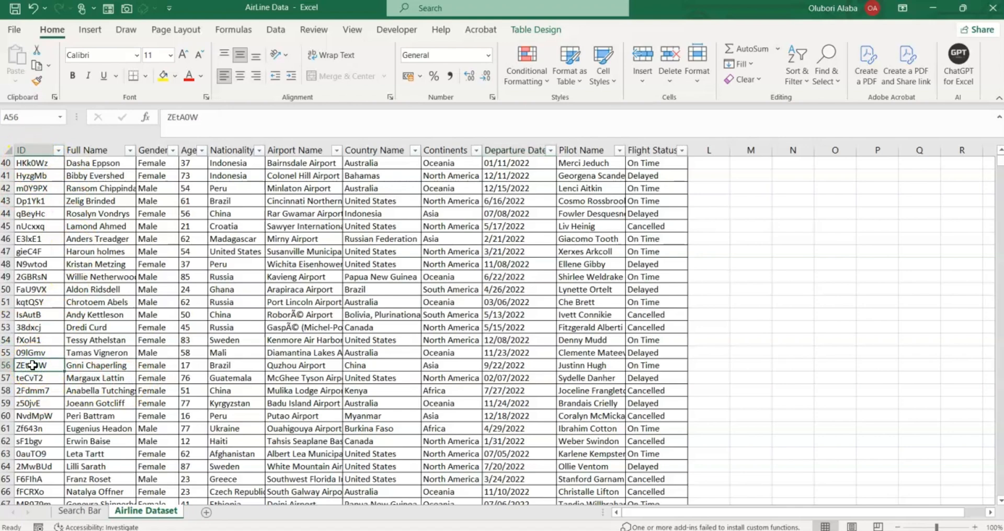
{"action": "key", "text": "ctrl+c"}
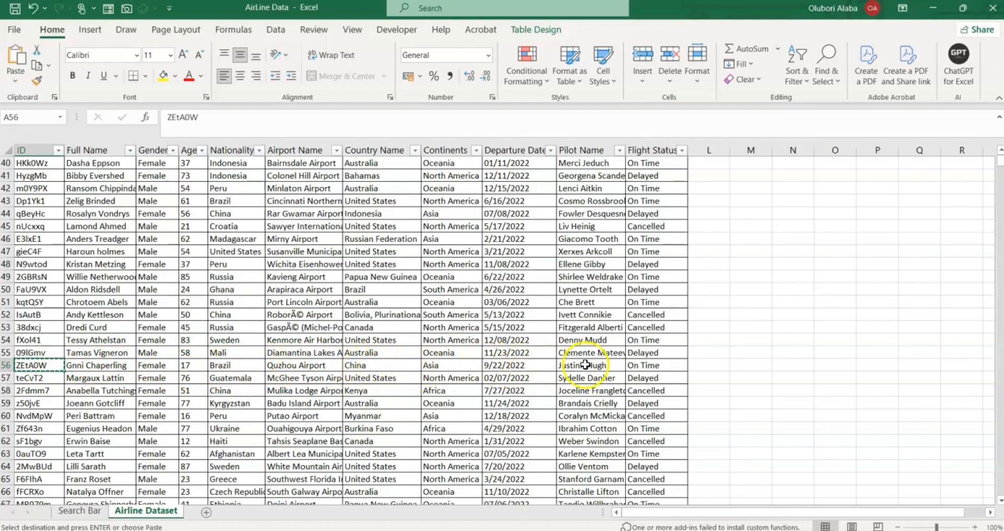
{"action": "left_click", "coordinate": [95, 513]}
{"action": "left_click", "coordinate": [201, 230]}
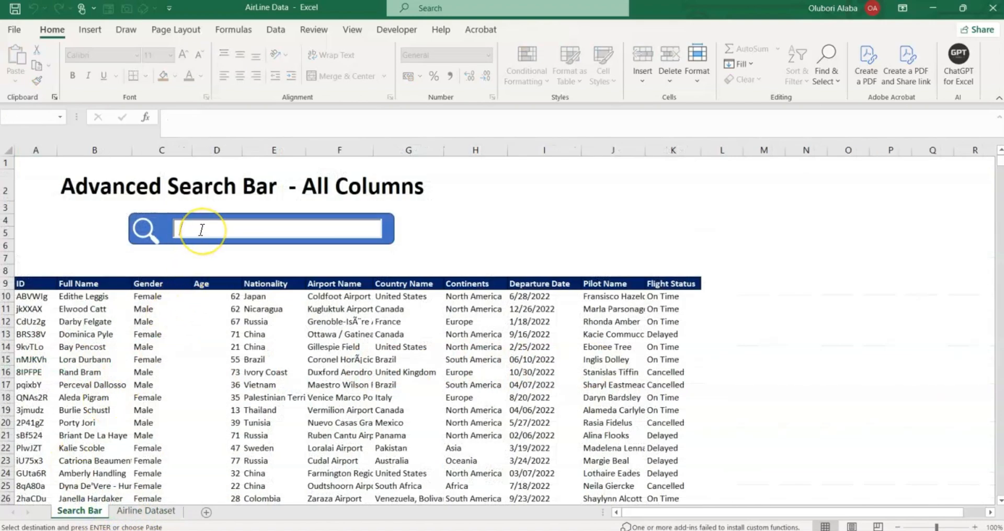
{"action": "key", "text": "ctrl+v"}
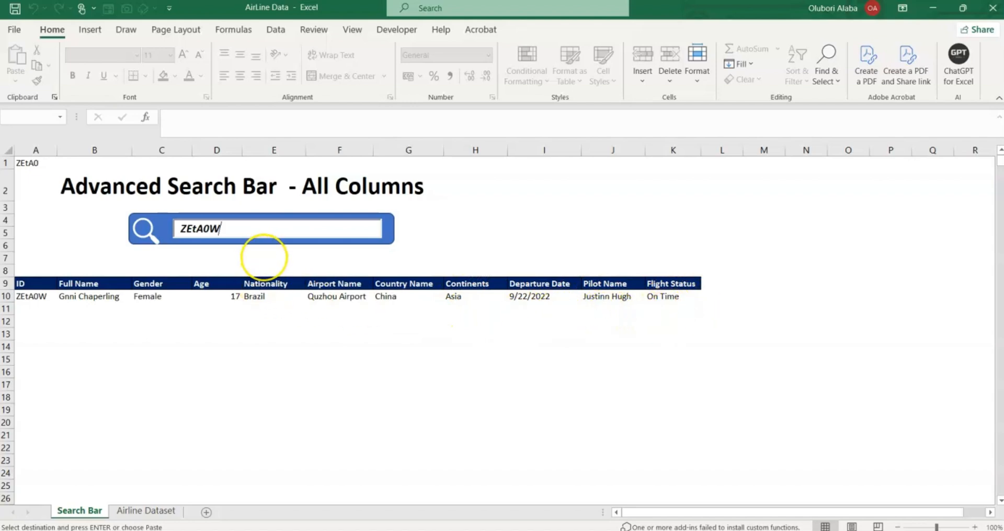
{"action": "key", "text": "BackSpace"}
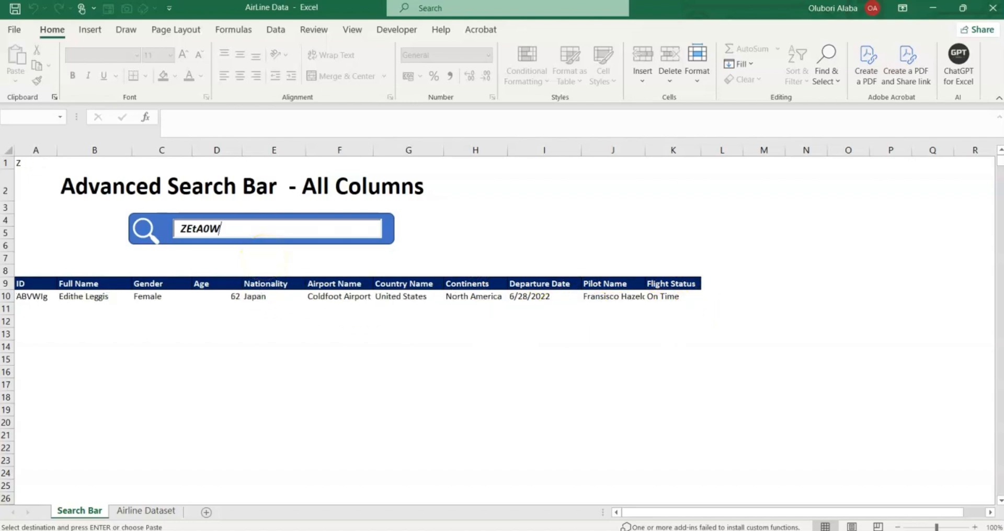
{"action": "key", "text": "BackSpace"}
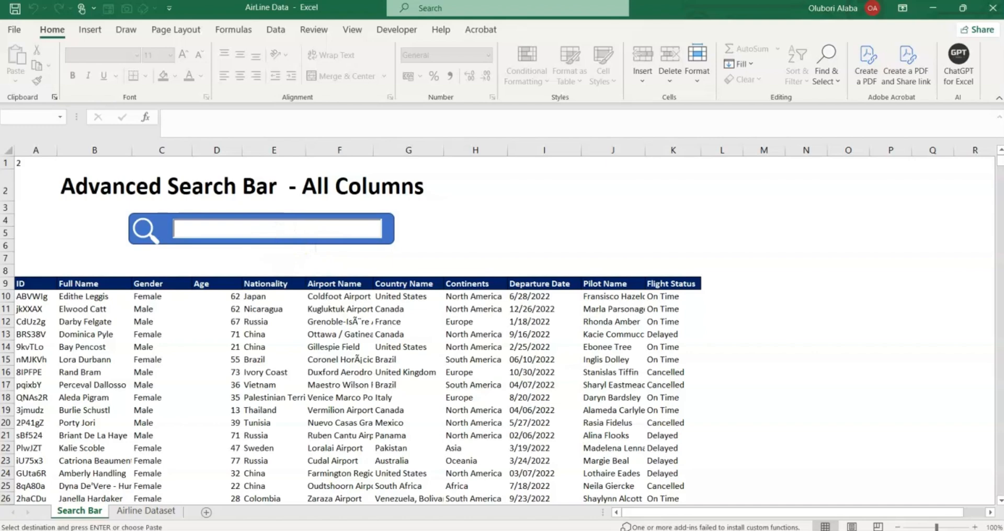
Search for the date 2/25/2022, clear it, and return to the top of Airline Dataset.
{"action": "type", "text": "/"}
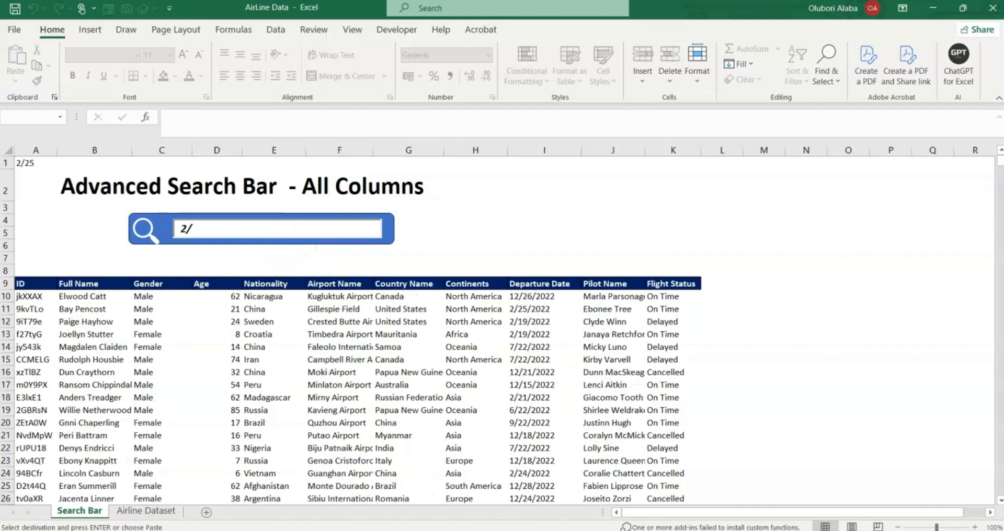
{"action": "type", "text": "25"}
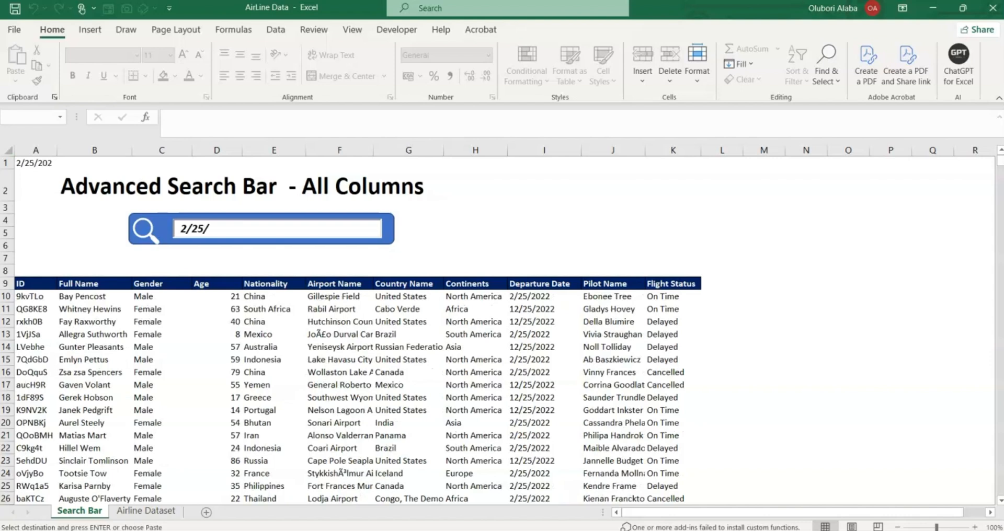
{"action": "type", "text": "/2022"}
{"action": "key", "text": "BackSpace"}
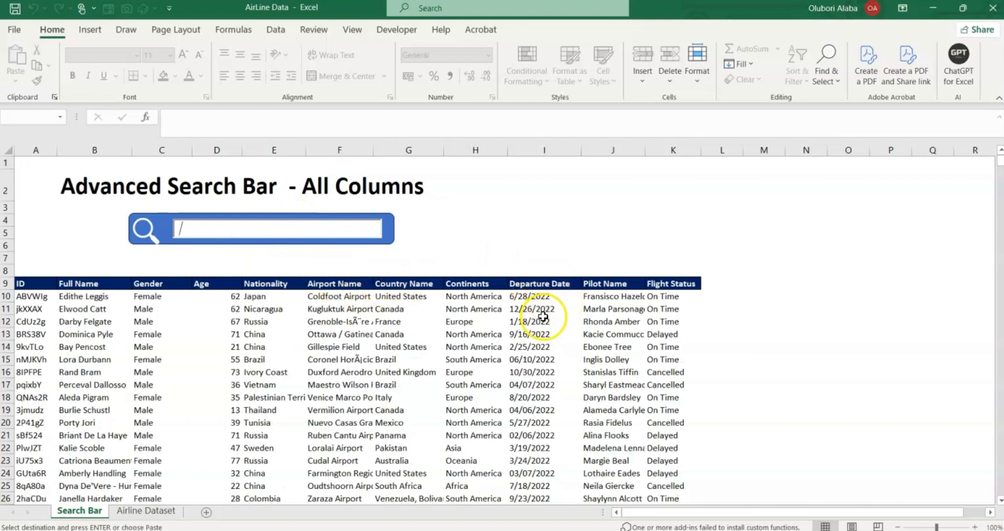
{"action": "left_click", "coordinate": [146, 511]}
{"action": "scroll", "coordinate": [528, 316], "scroll_direction": "up", "scroll_amount": 13}
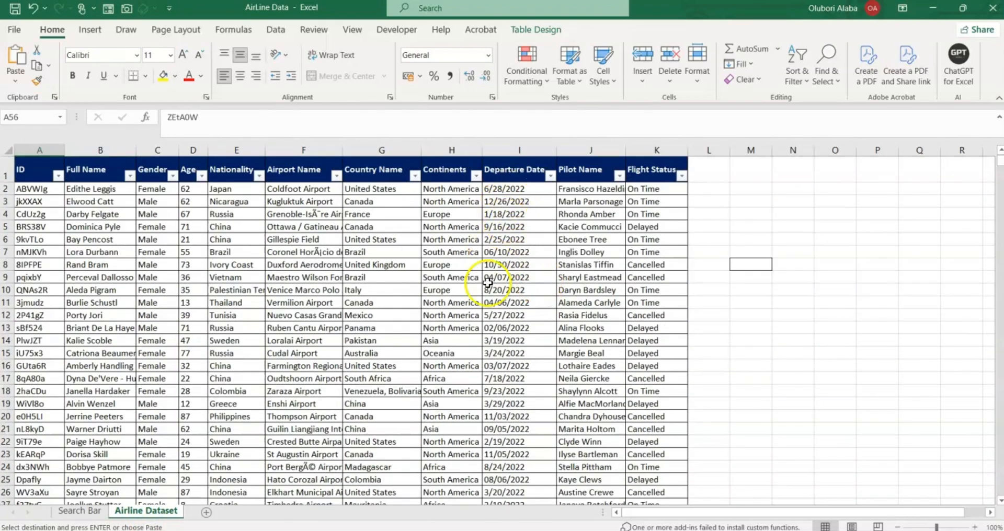
Check the date format of I8, then apply the Number format to Departure Date cell I14.
{"action": "left_click", "coordinate": [508, 264]}
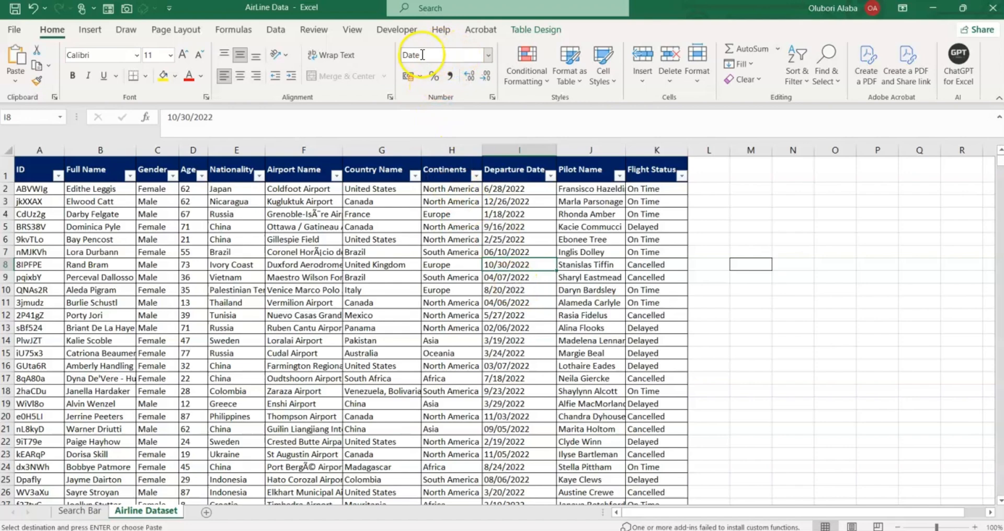
{"action": "left_click", "coordinate": [489, 59]}
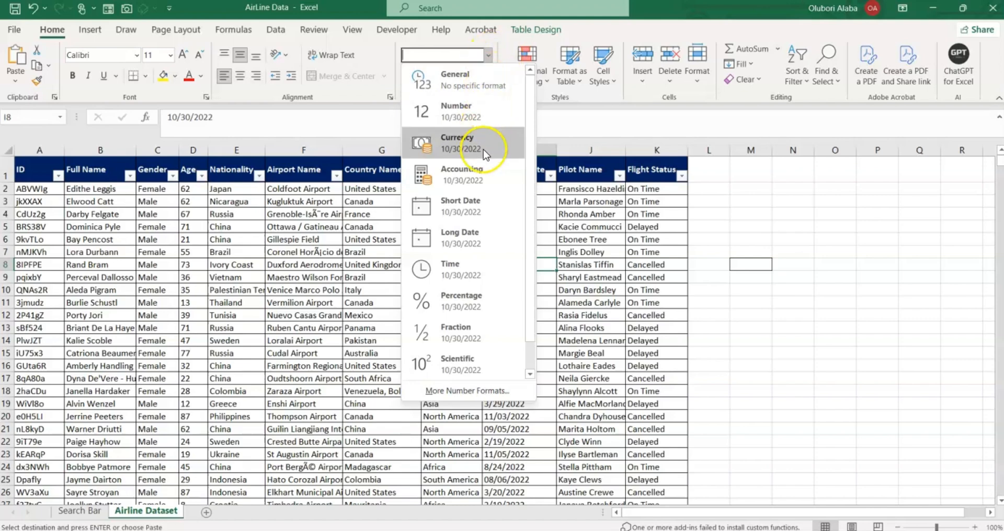
{"action": "left_click", "coordinate": [541, 299]}
{"action": "left_click", "coordinate": [511, 338]}
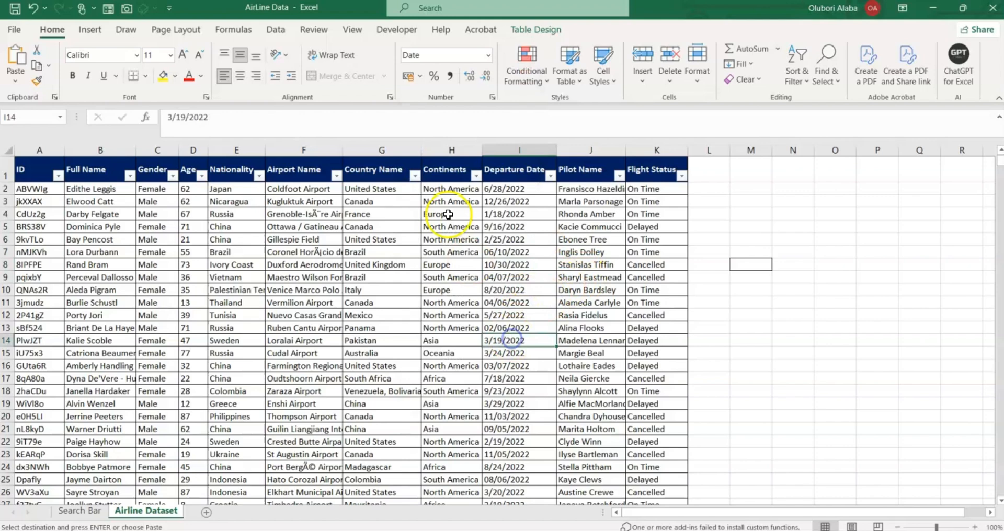
{"action": "left_click", "coordinate": [488, 55]}
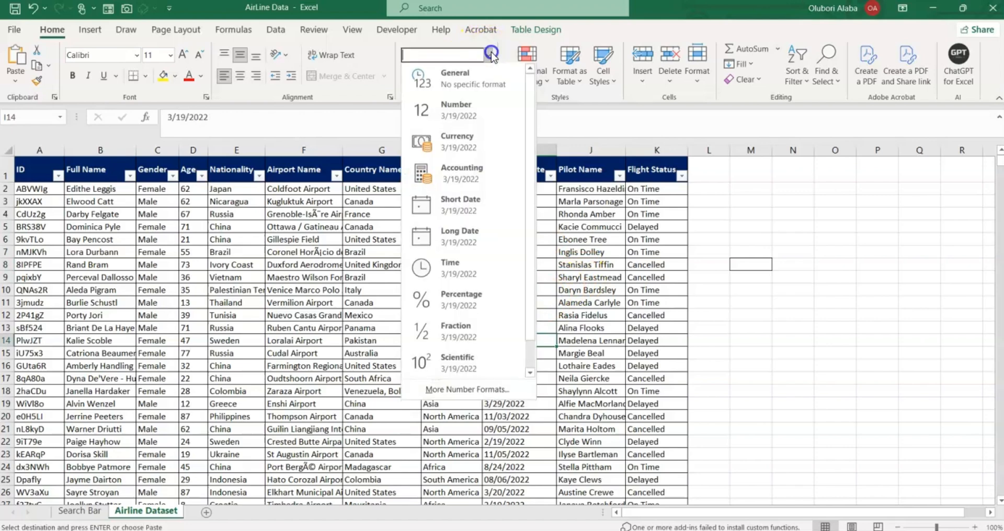
{"action": "left_click", "coordinate": [461, 123]}
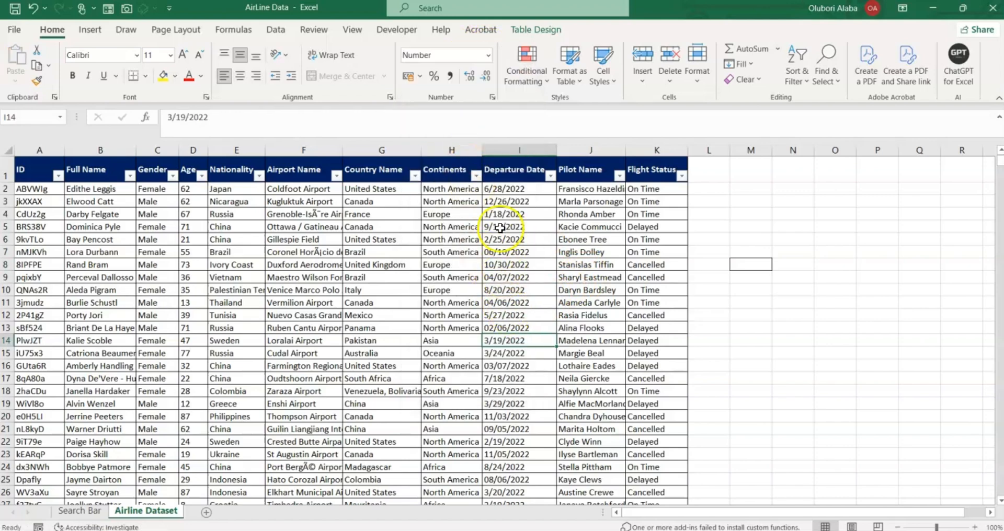
Apply the Number format to Departure Date cell I30 so it shows 44808.00.
{"action": "scroll", "coordinate": [514, 334], "scroll_direction": "down", "scroll_amount": 5}
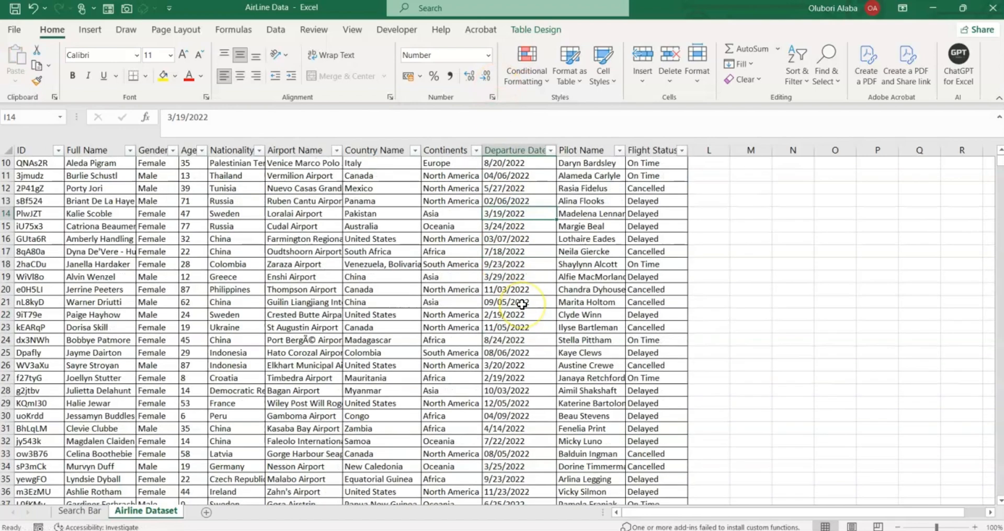
{"action": "left_click", "coordinate": [515, 346]}
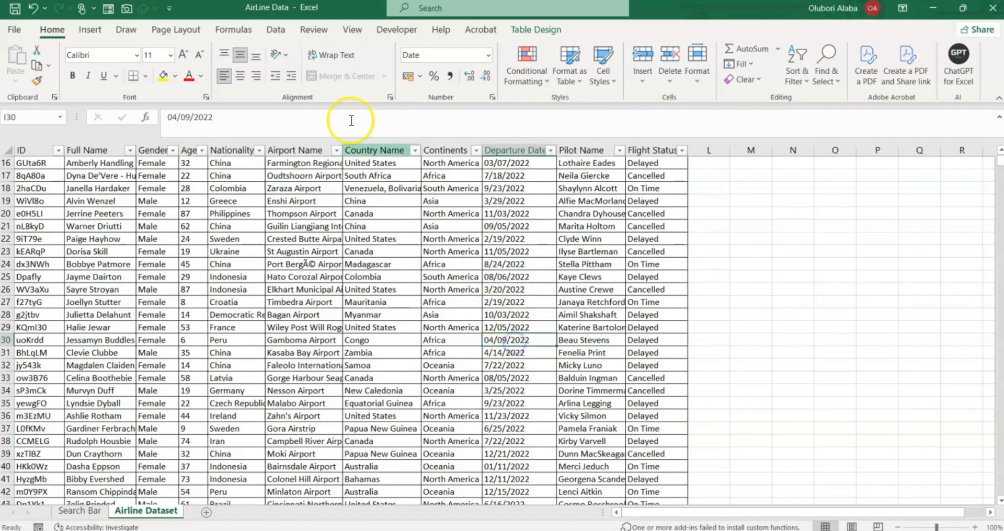
{"action": "left_click", "coordinate": [486, 57]}
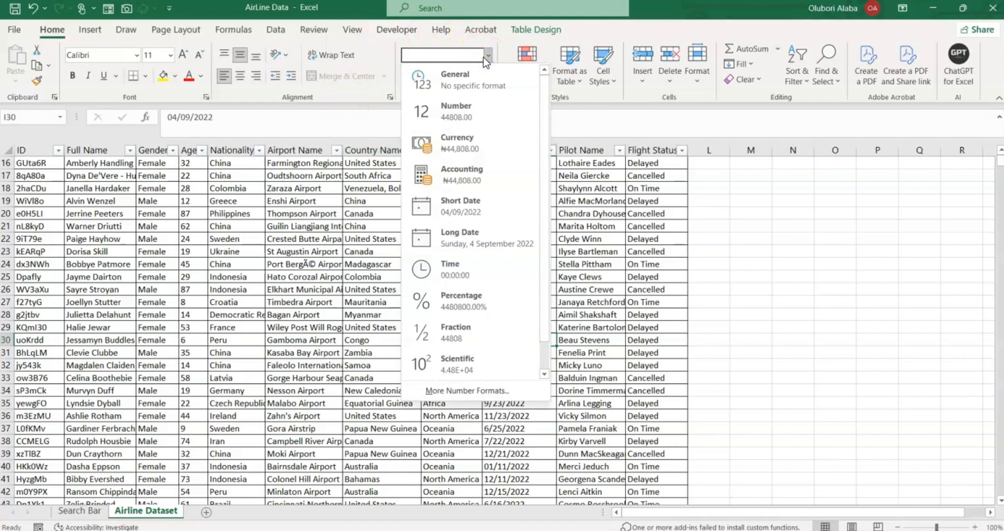
{"action": "left_click", "coordinate": [458, 122]}
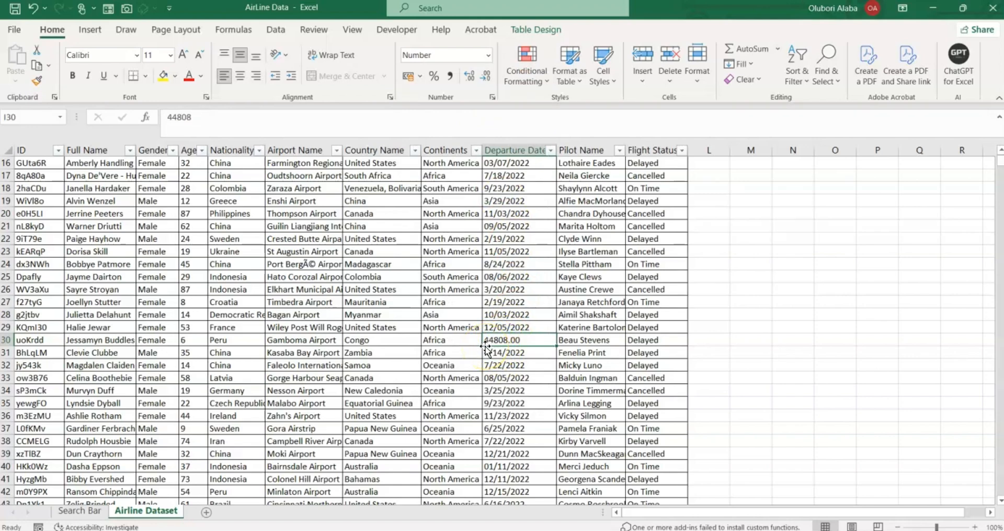
Review the Search Bar sheet, then format the Departure Date column as Short Date.
{"action": "left_click", "coordinate": [77, 511]}
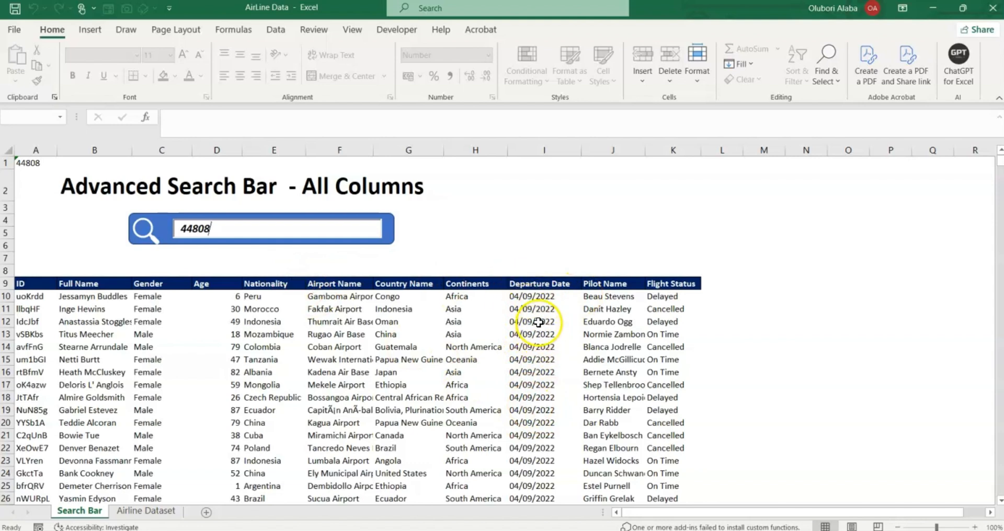
{"action": "left_click", "coordinate": [148, 511]}
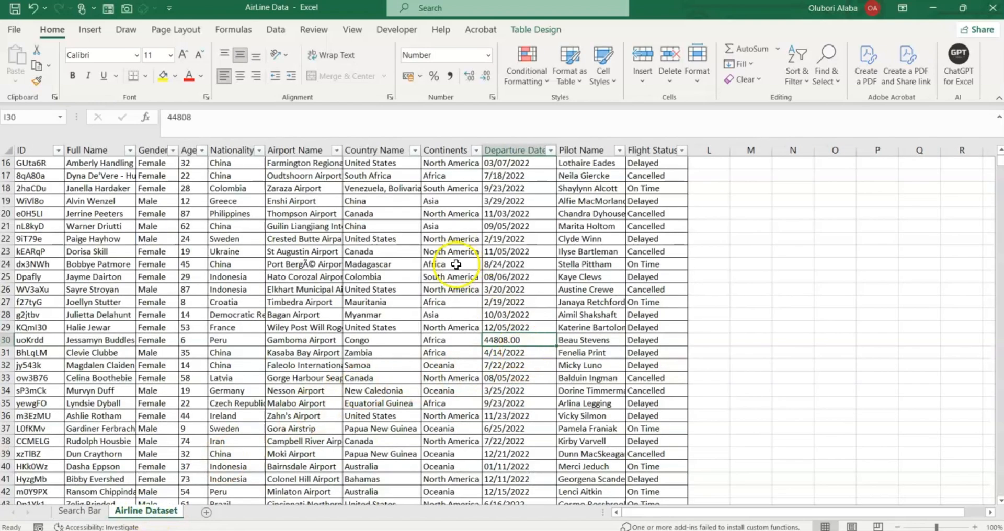
{"action": "left_click", "coordinate": [488, 55]}
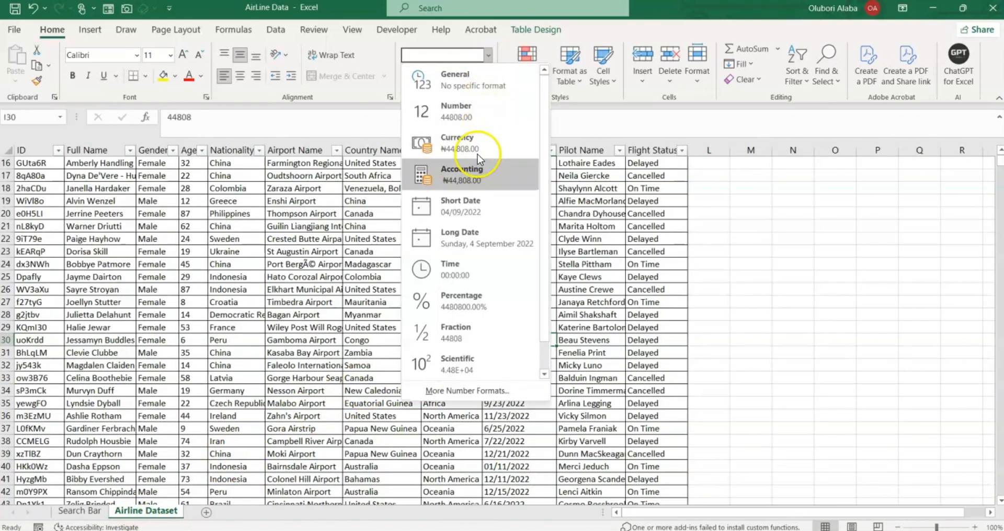
{"action": "left_click", "coordinate": [460, 208]}
Confirm a departure date shows 04/09/2022 and recheck the 44808 search results.
{"action": "left_click", "coordinate": [515, 378]}
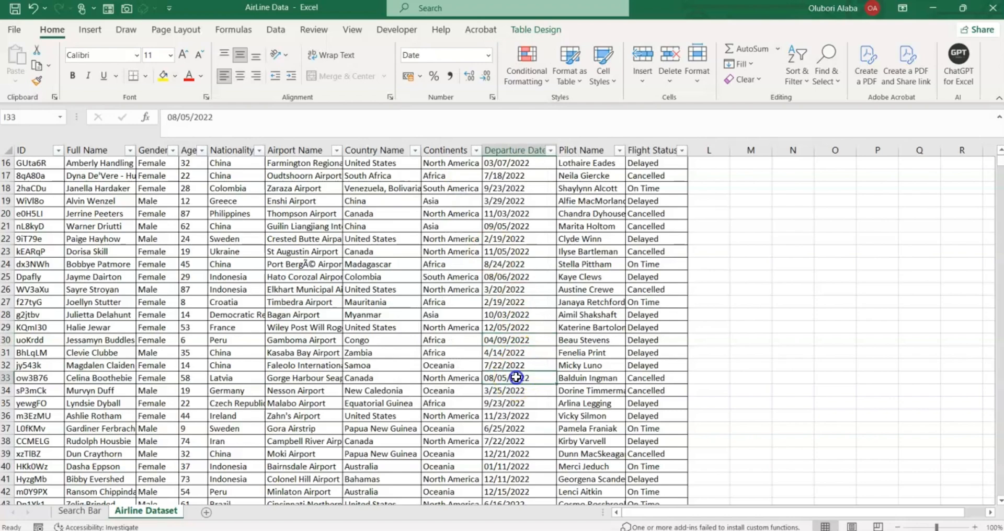
{"action": "scroll", "coordinate": [358, 275], "scroll_direction": "up", "scroll_amount": 5}
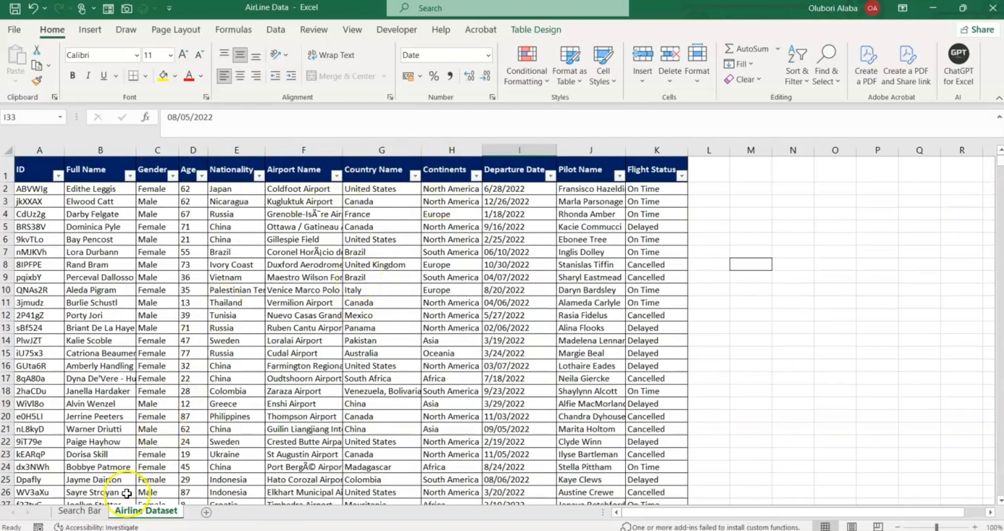
{"action": "left_click", "coordinate": [88, 513]}
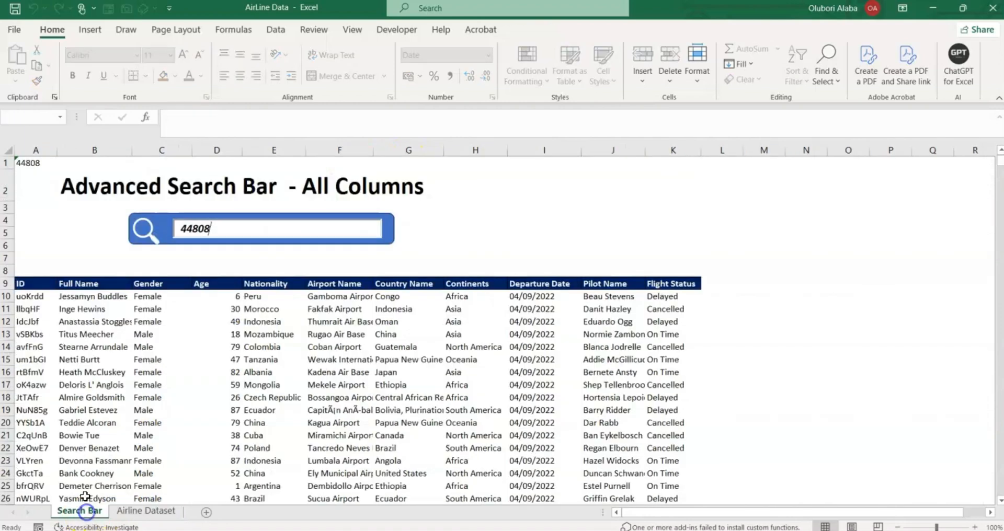
{"action": "left_click", "coordinate": [146, 511]}
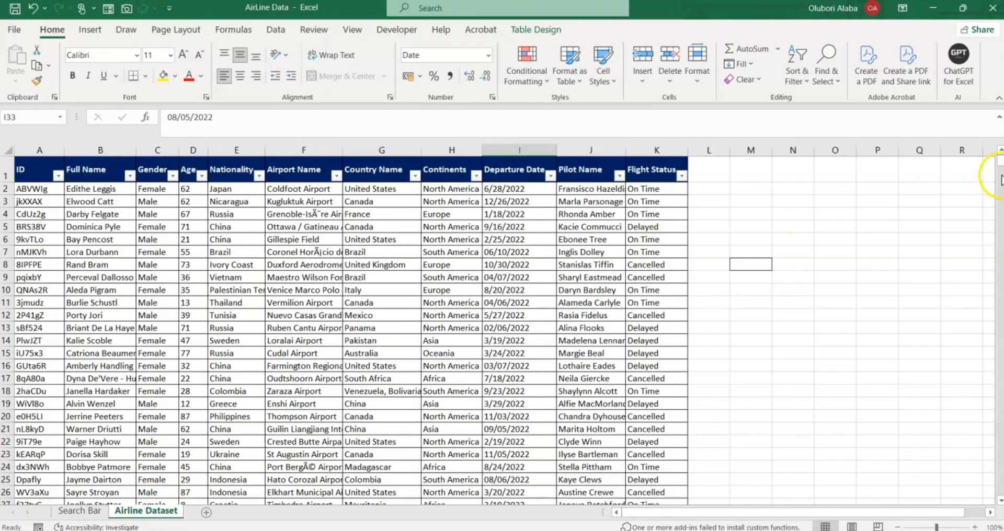
Scroll to the end of the table and enter ID xxxxz in the first empty row.
{"action": "left_click_drag", "start_coordinate": [999, 163], "coordinate": [996, 488]}
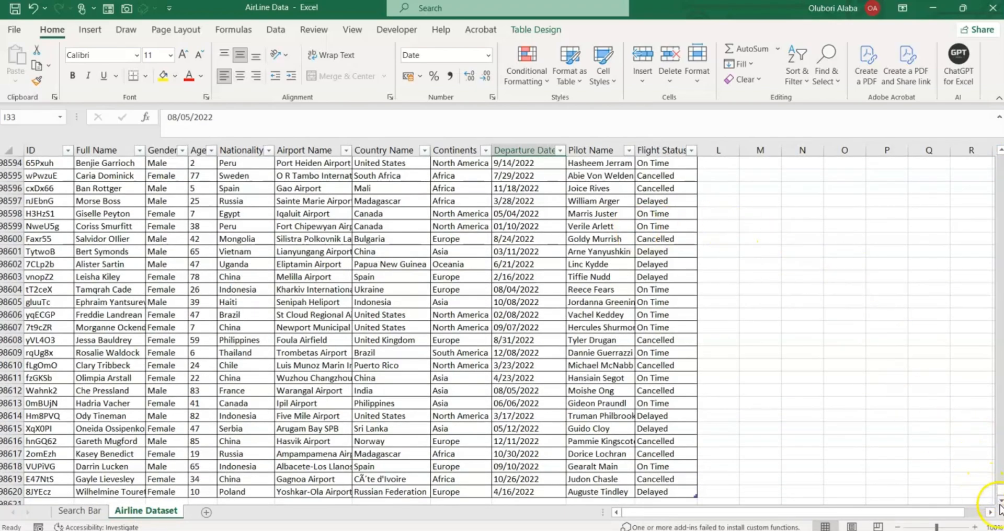
{"action": "left_click", "coordinate": [999, 502]}
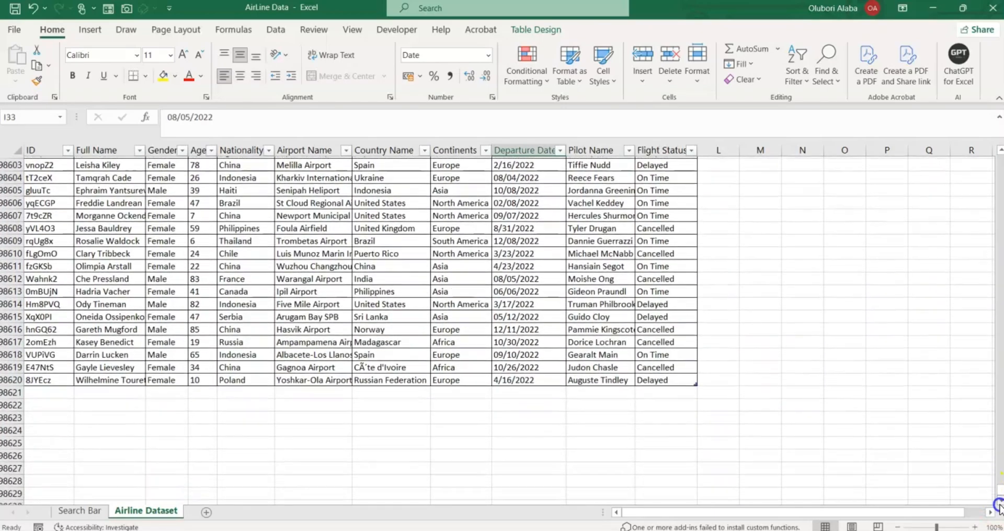
{"action": "left_click", "coordinate": [55, 390]}
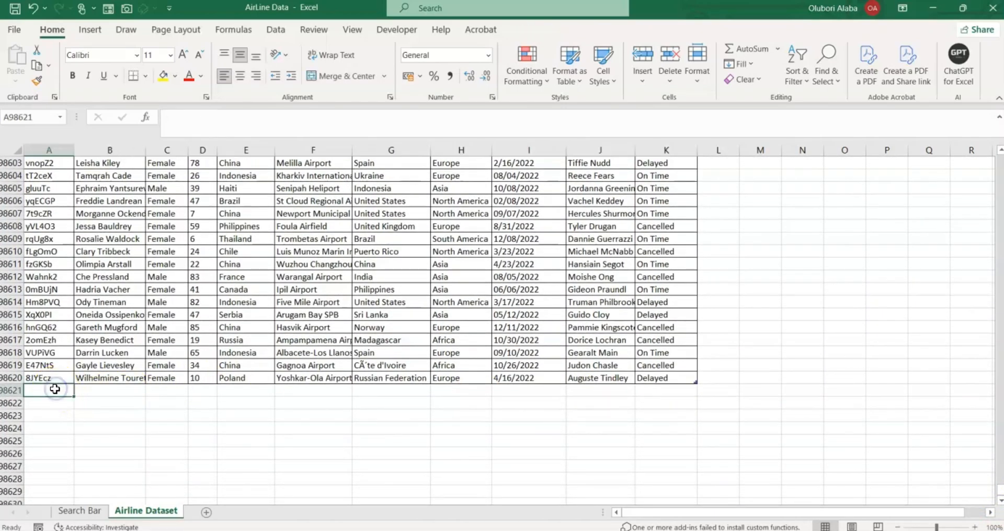
{"action": "type", "text": "x"}
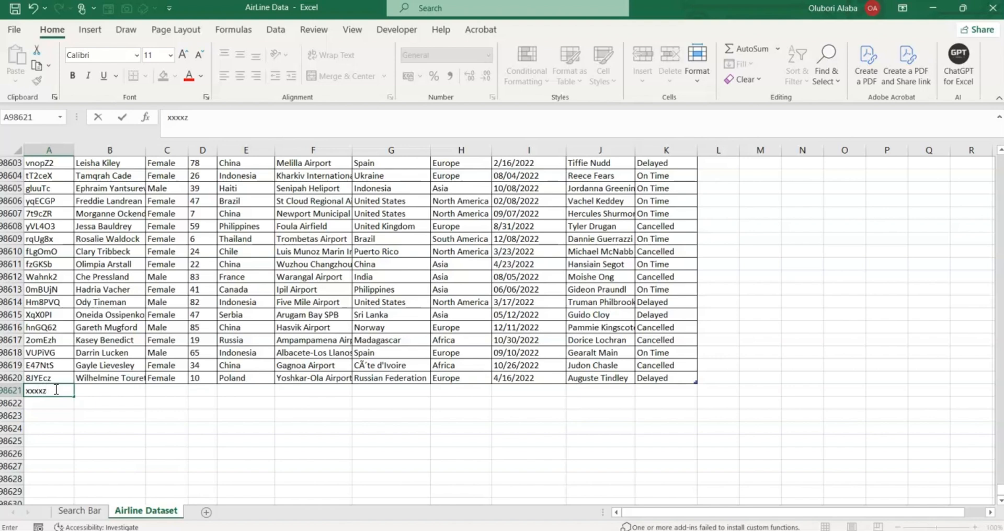
{"action": "type", "text": "xxxz"}
{"action": "key", "text": "Tab"}
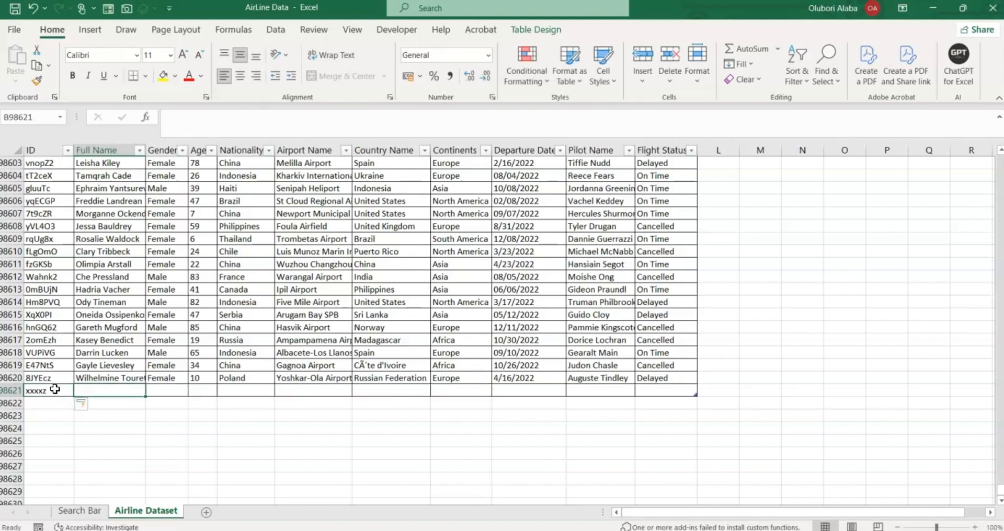
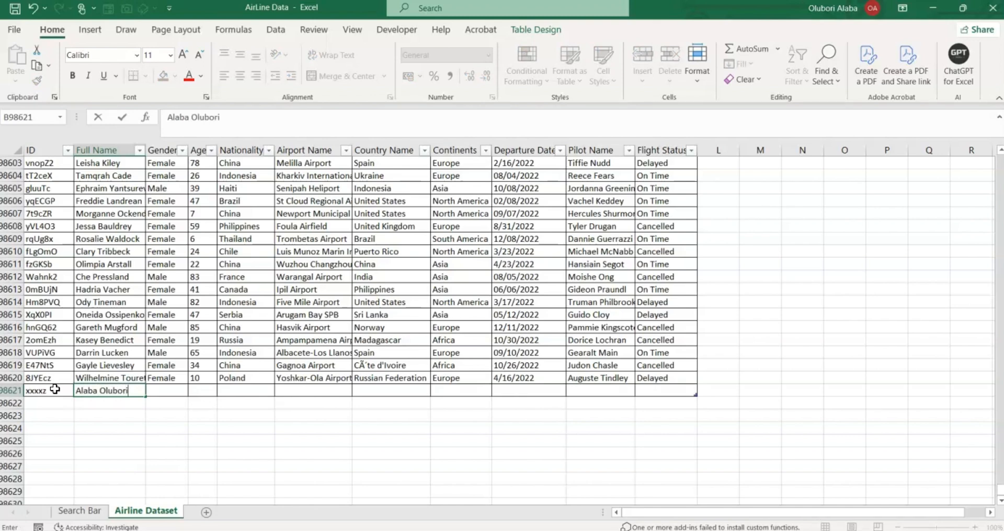
Fill in the new row's full name, gender Male, age 50 and nationality Nigeria.
{"action": "key", "text": "Tab"}
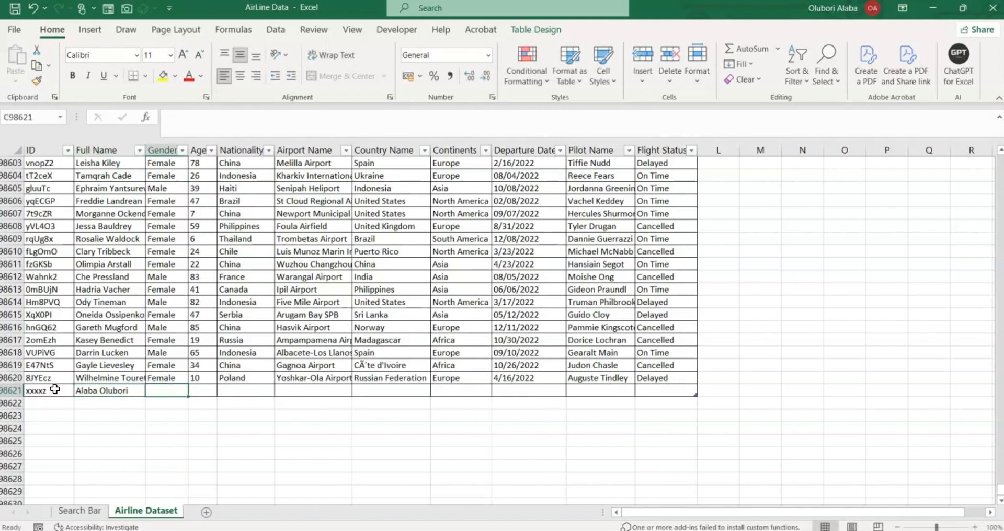
{"action": "type", "text": "Male"}
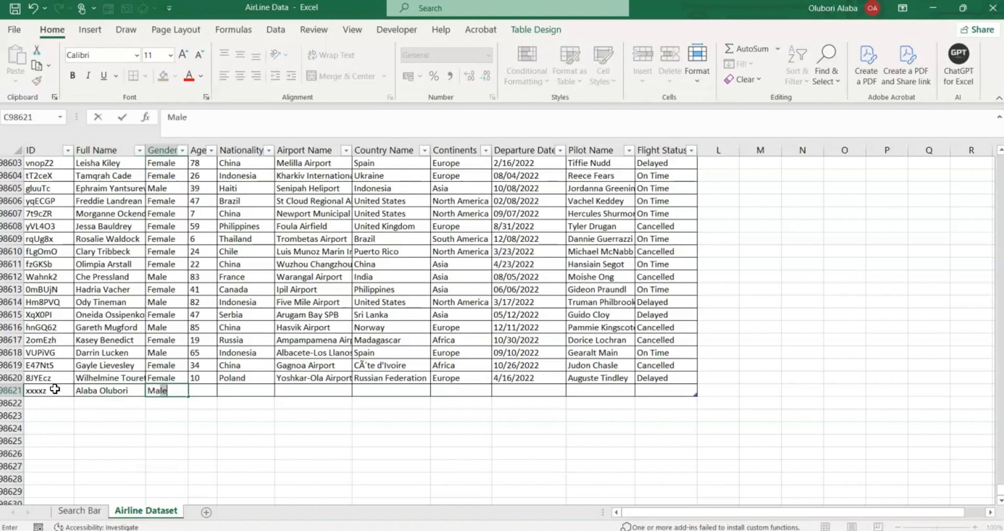
{"action": "key", "text": "Tab"}
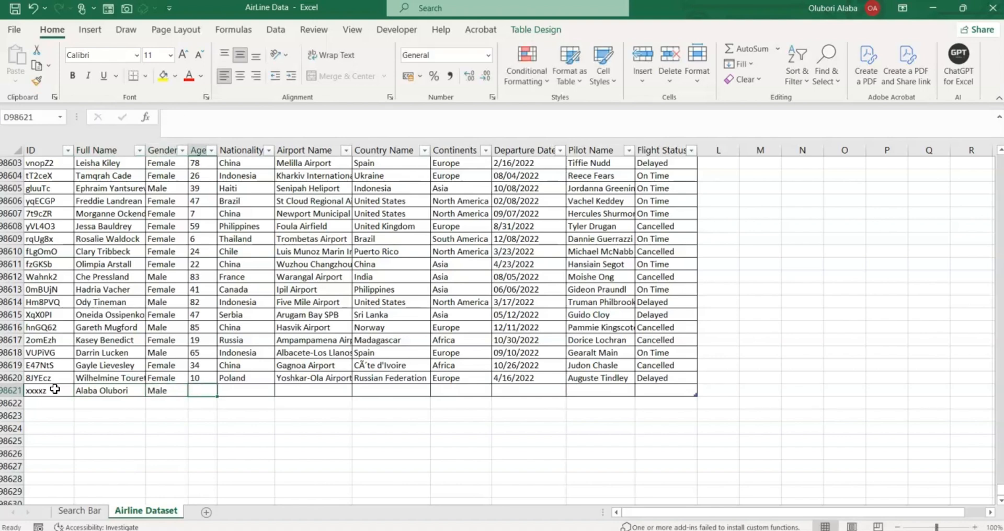
{"action": "type", "text": "50"}
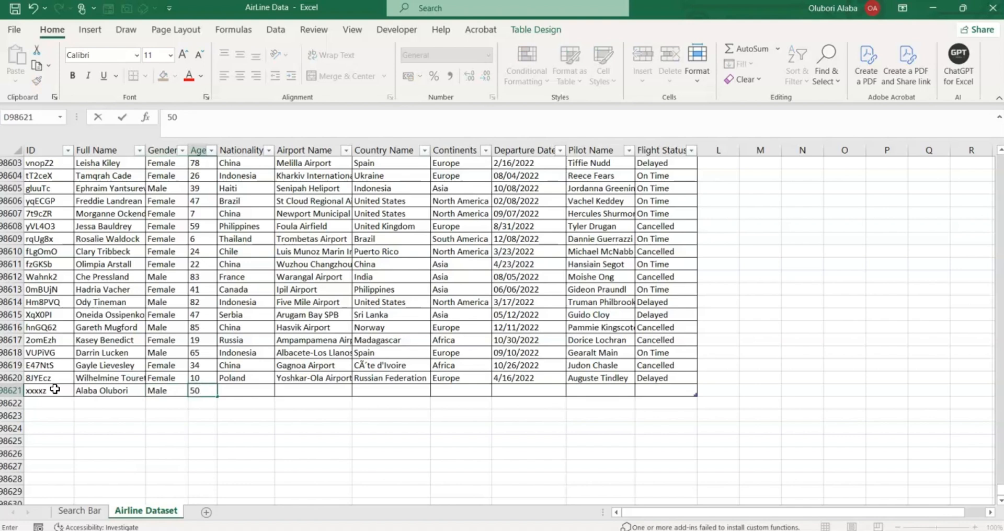
{"action": "key", "text": "Tab"}
{"action": "type", "text": "Ni"}
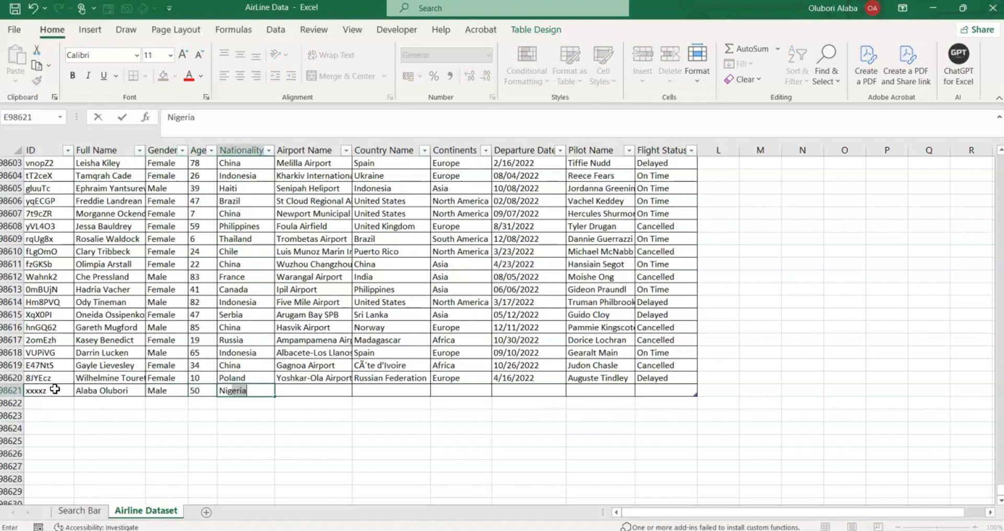
{"action": "key", "text": "Tab"}
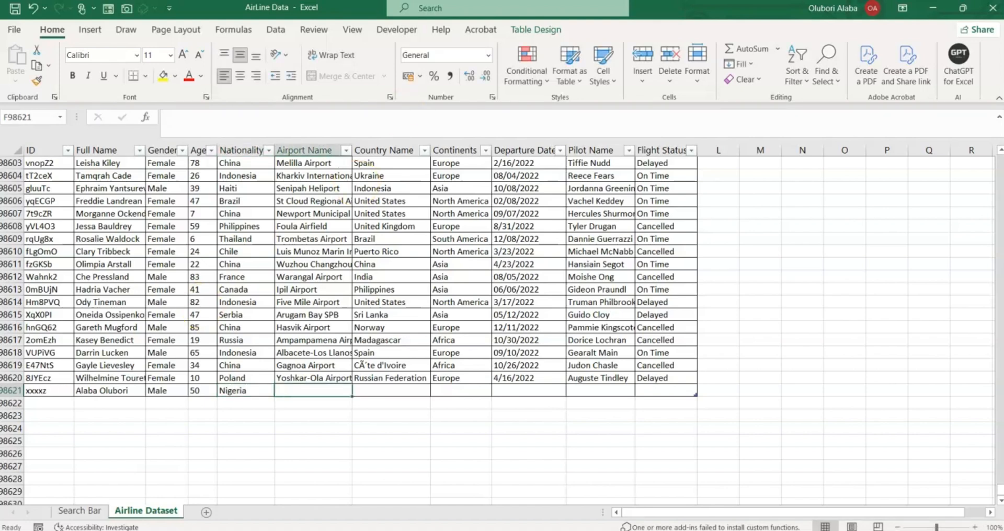
{"action": "left_click", "coordinate": [197, 430]}
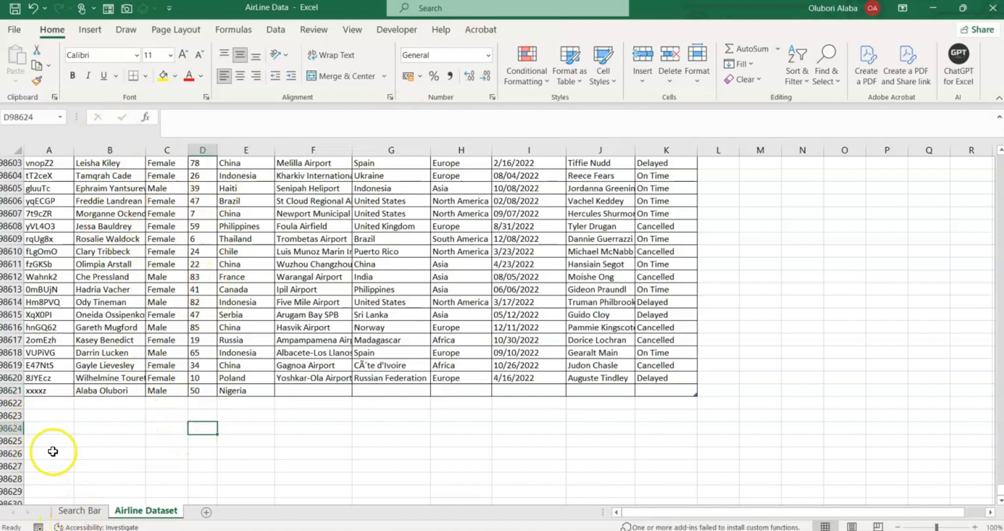
On the Search Bar sheet, replace the search term 44808 with 'xxxx'.
{"action": "left_click", "coordinate": [80, 511]}
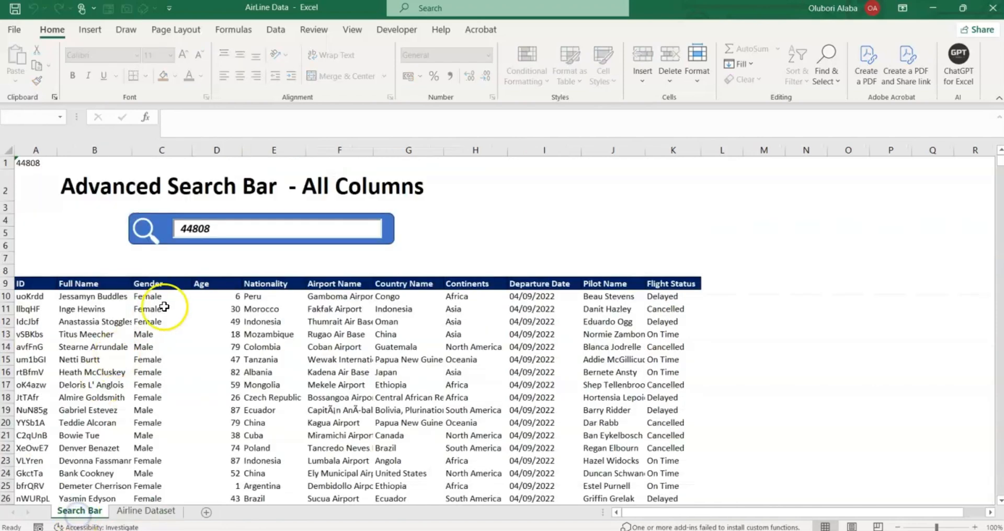
{"action": "key", "text": "BackSpace"}
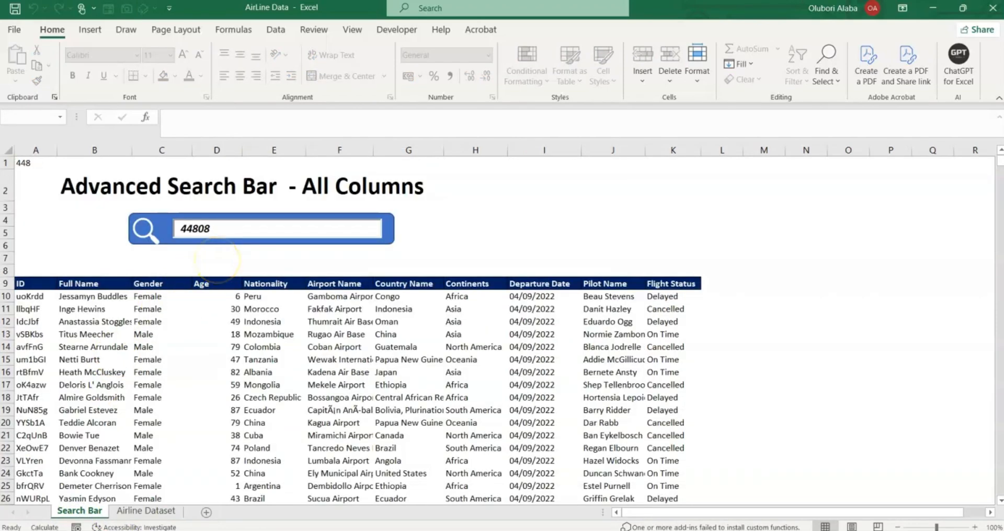
{"action": "key", "text": "BackSpace"}
{"action": "key", "text": "BackSpace"}
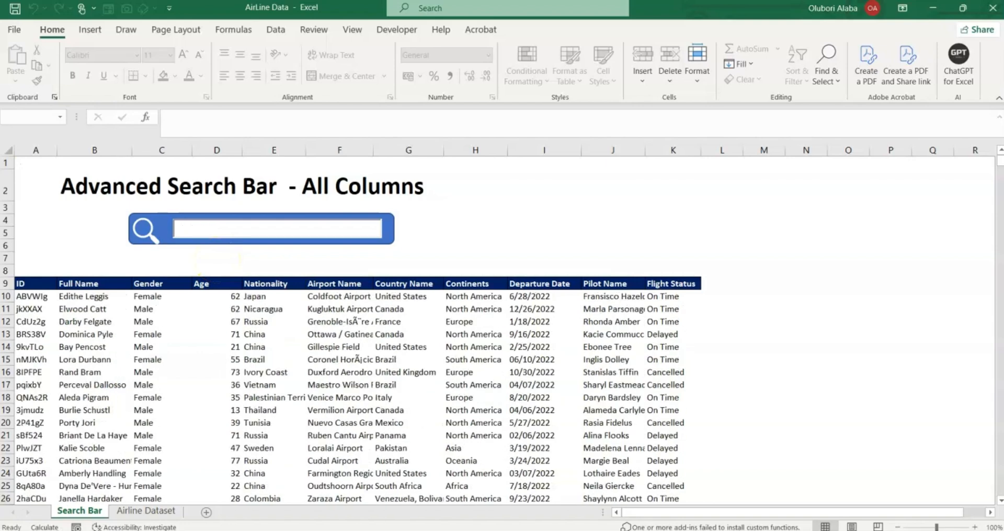
{"action": "type", "text": "xx"}
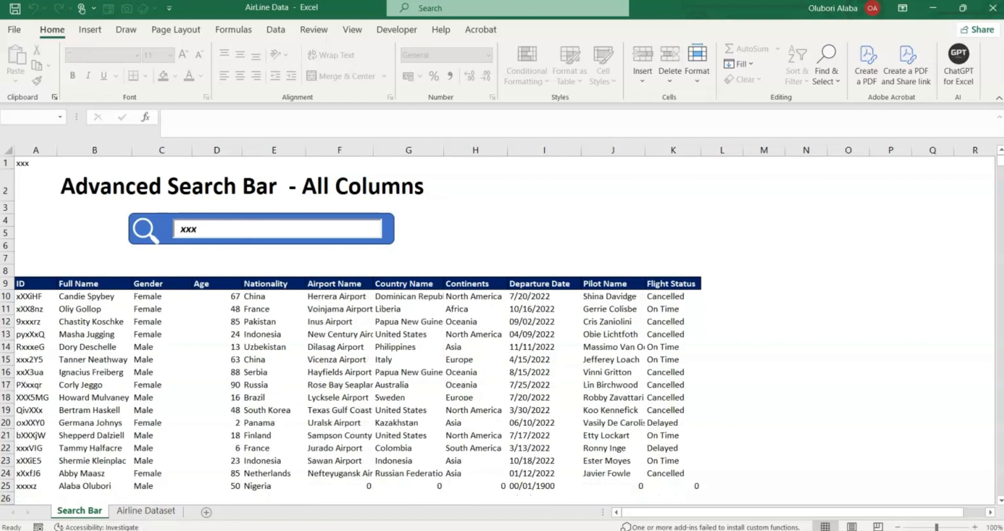
{"action": "type", "text": "x"}
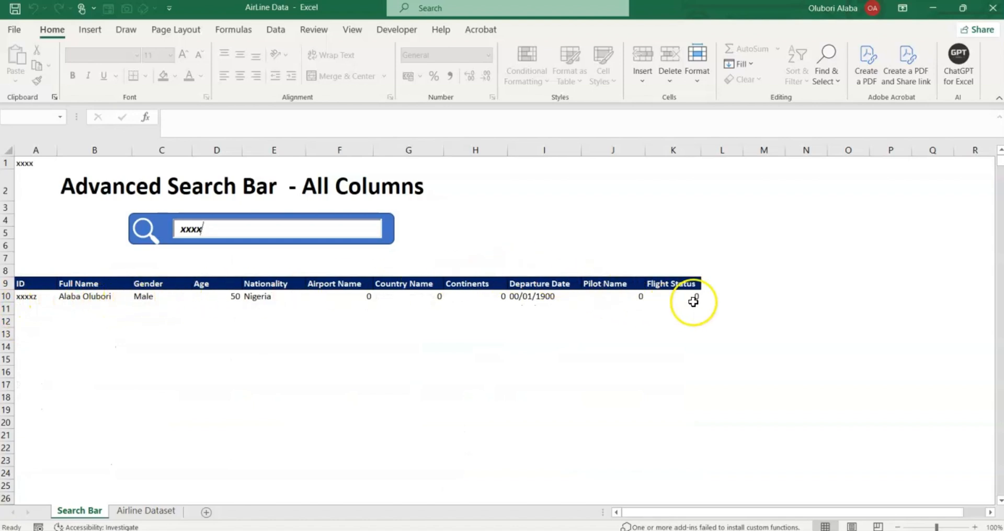
Compare with the new row in Airline Dataset, then shorten the search so many rows list again.
{"action": "left_click", "coordinate": [147, 512]}
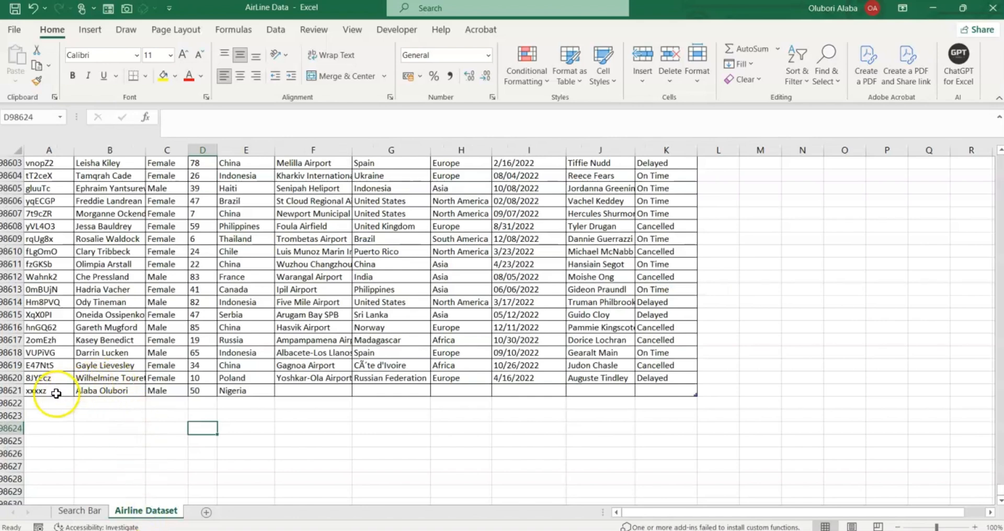
{"action": "key", "text": "ctrl+Page_Up"}
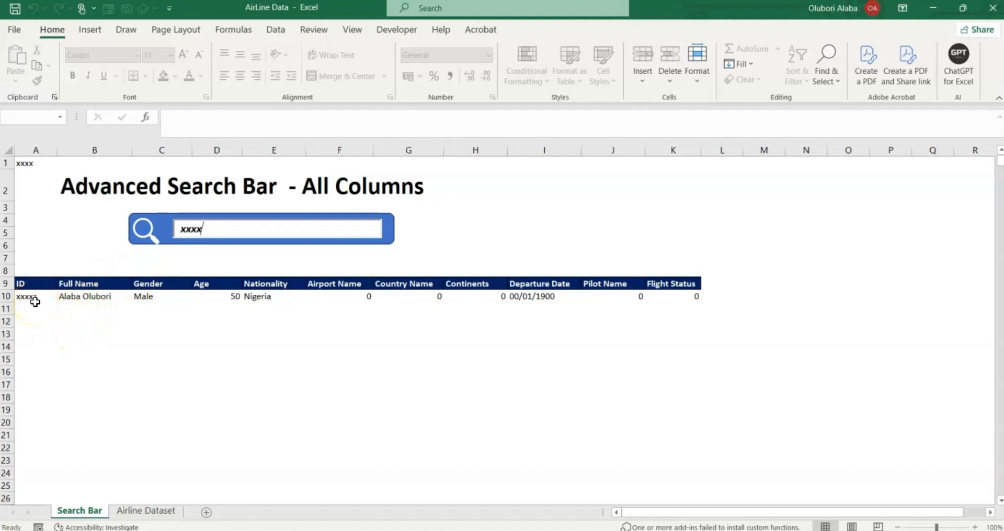
{"action": "key", "text": "BackSpace"}
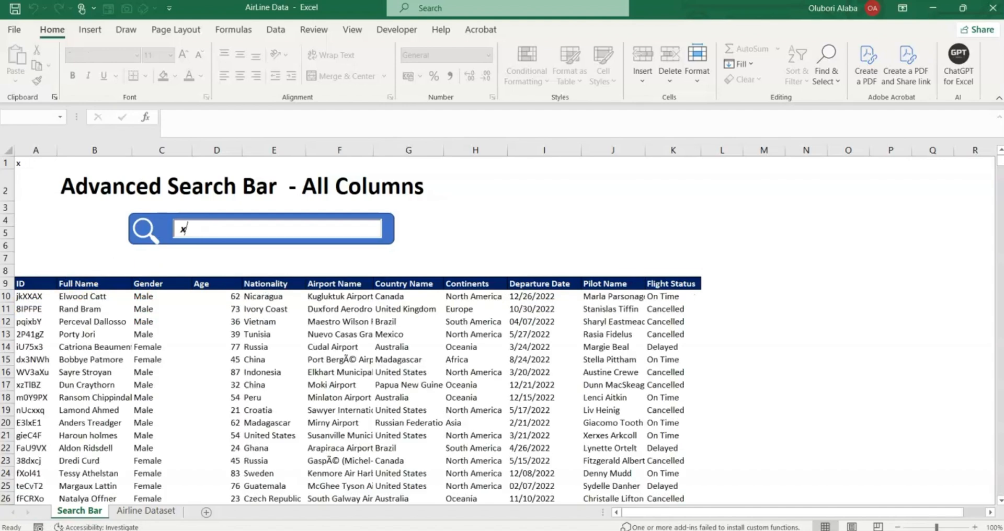
{"action": "key", "text": "BackSpace"}
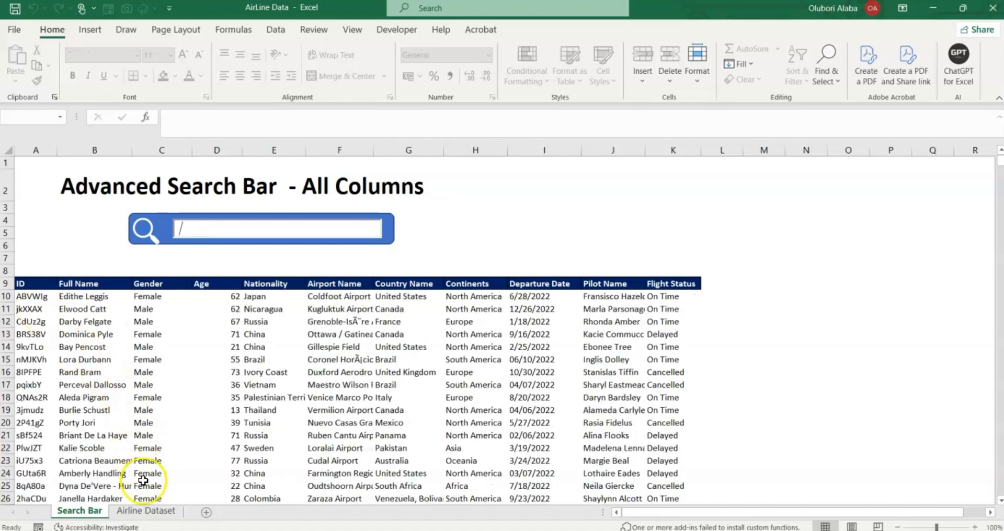
{"action": "left_click", "coordinate": [144, 510]}
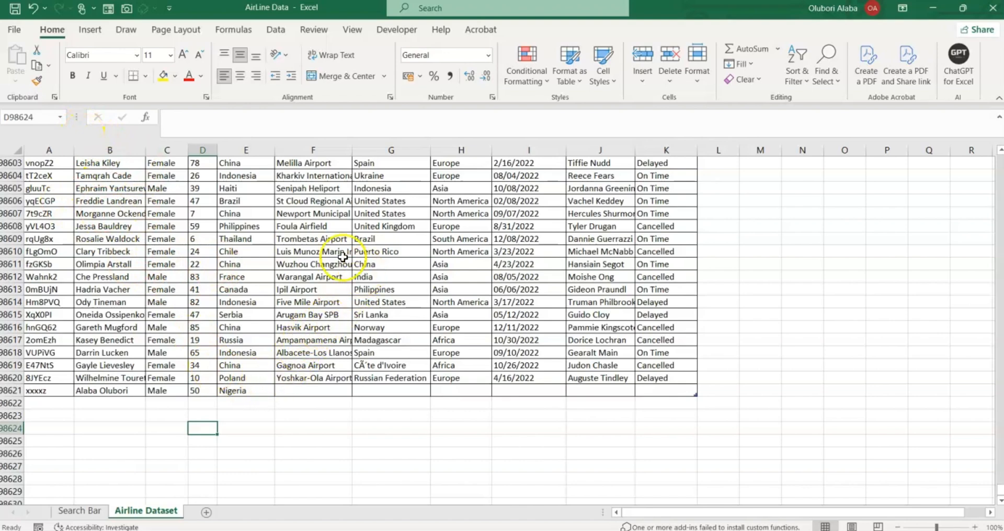
{"action": "left_click", "coordinate": [80, 511]}
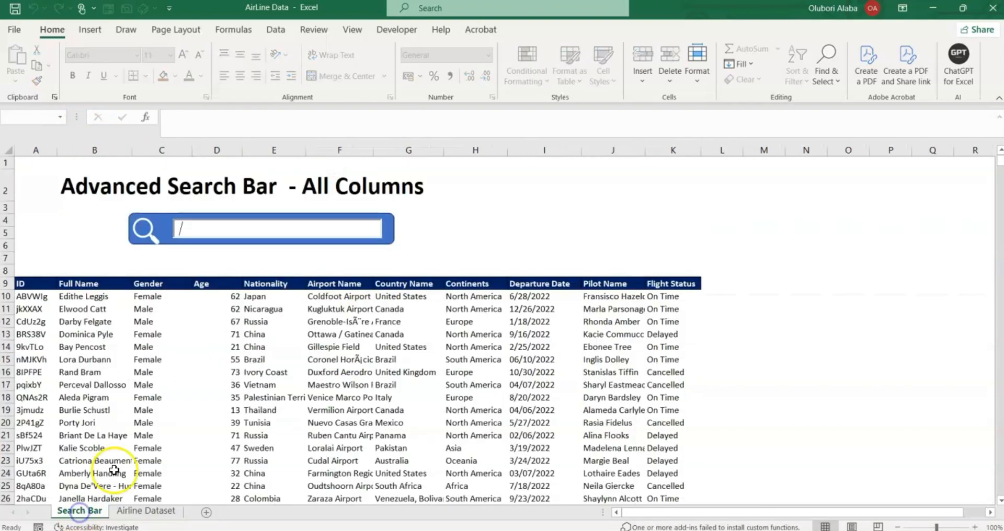